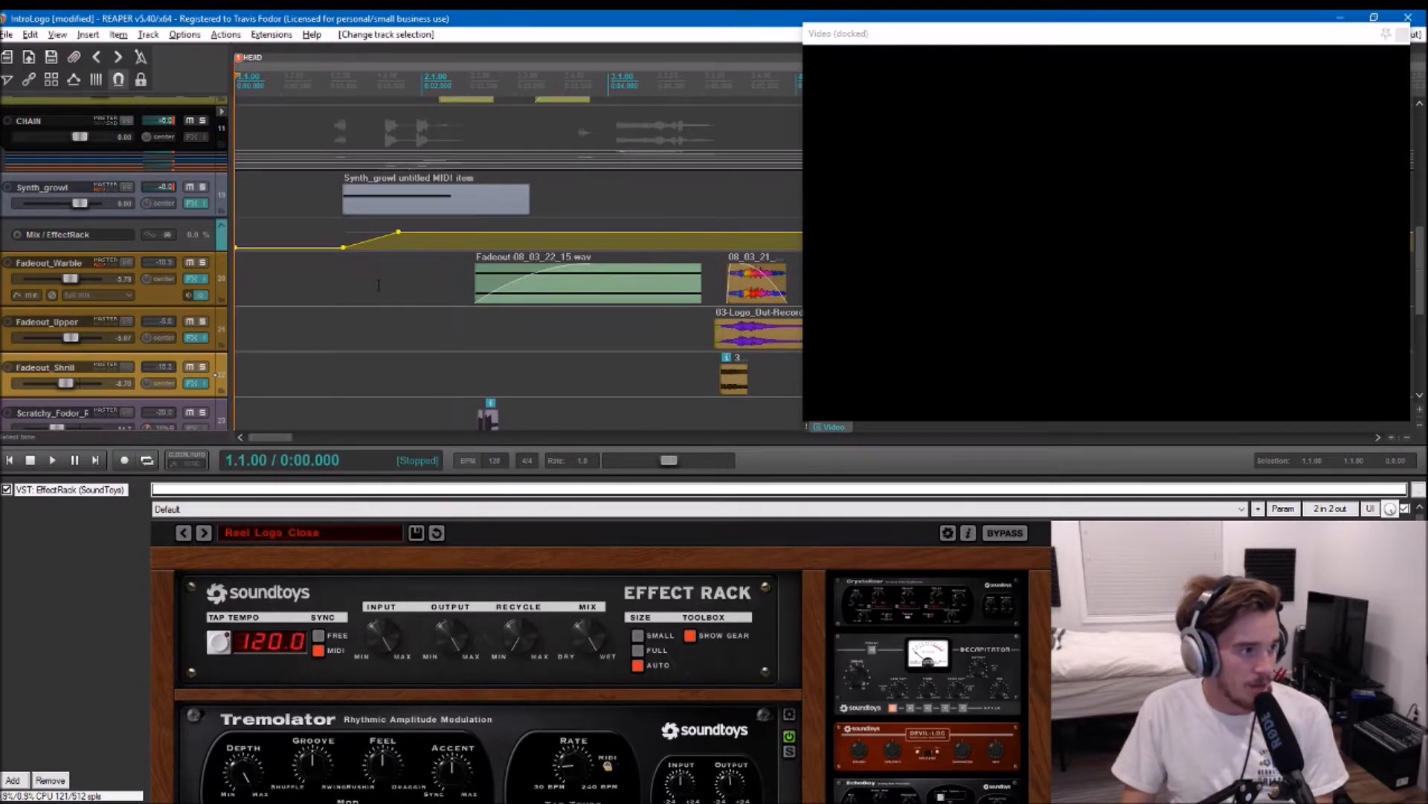
Step: Play the full intro mix against the video from the project start, and stop playback
scroll(342, 282, up, 10)
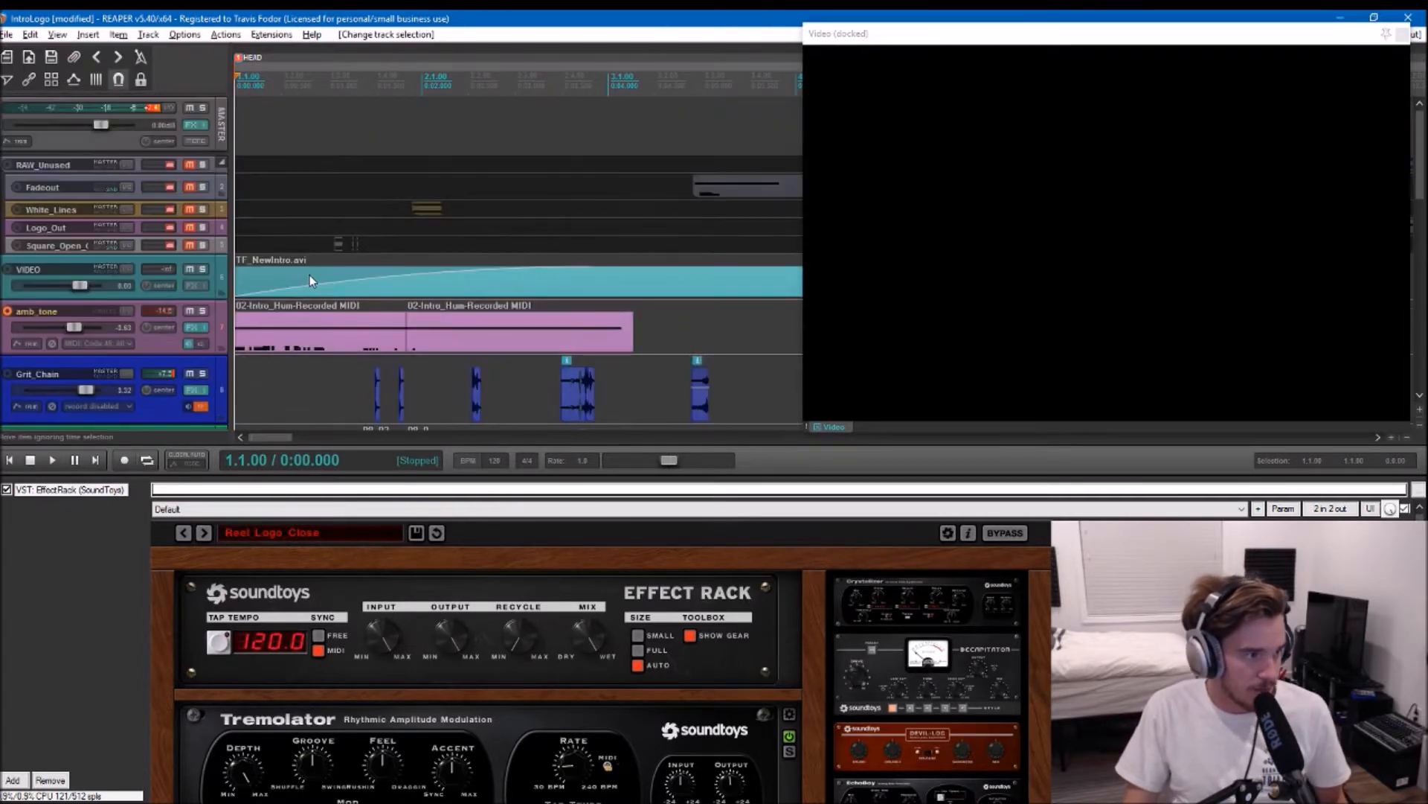
key(ctrl+z)
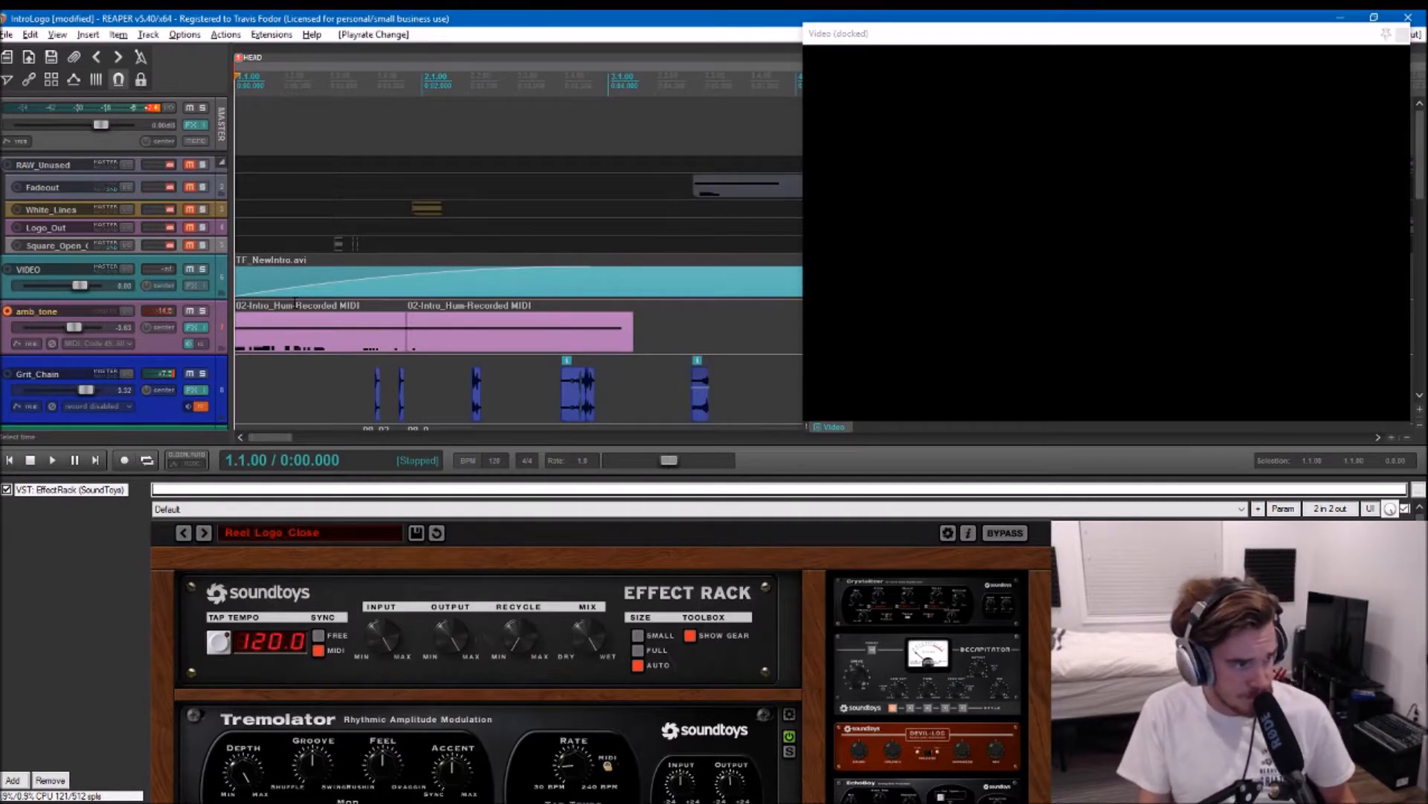
key(space)
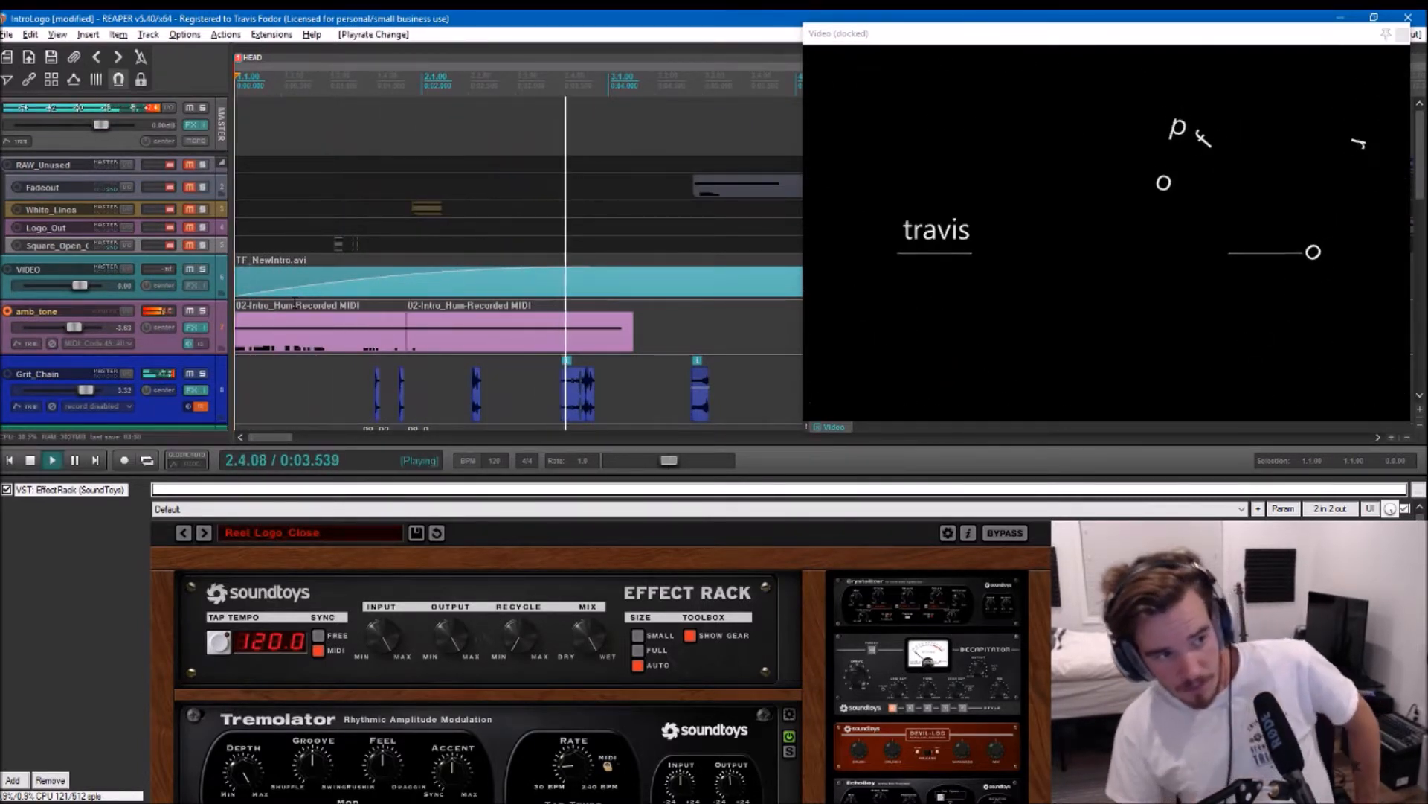
key(space)
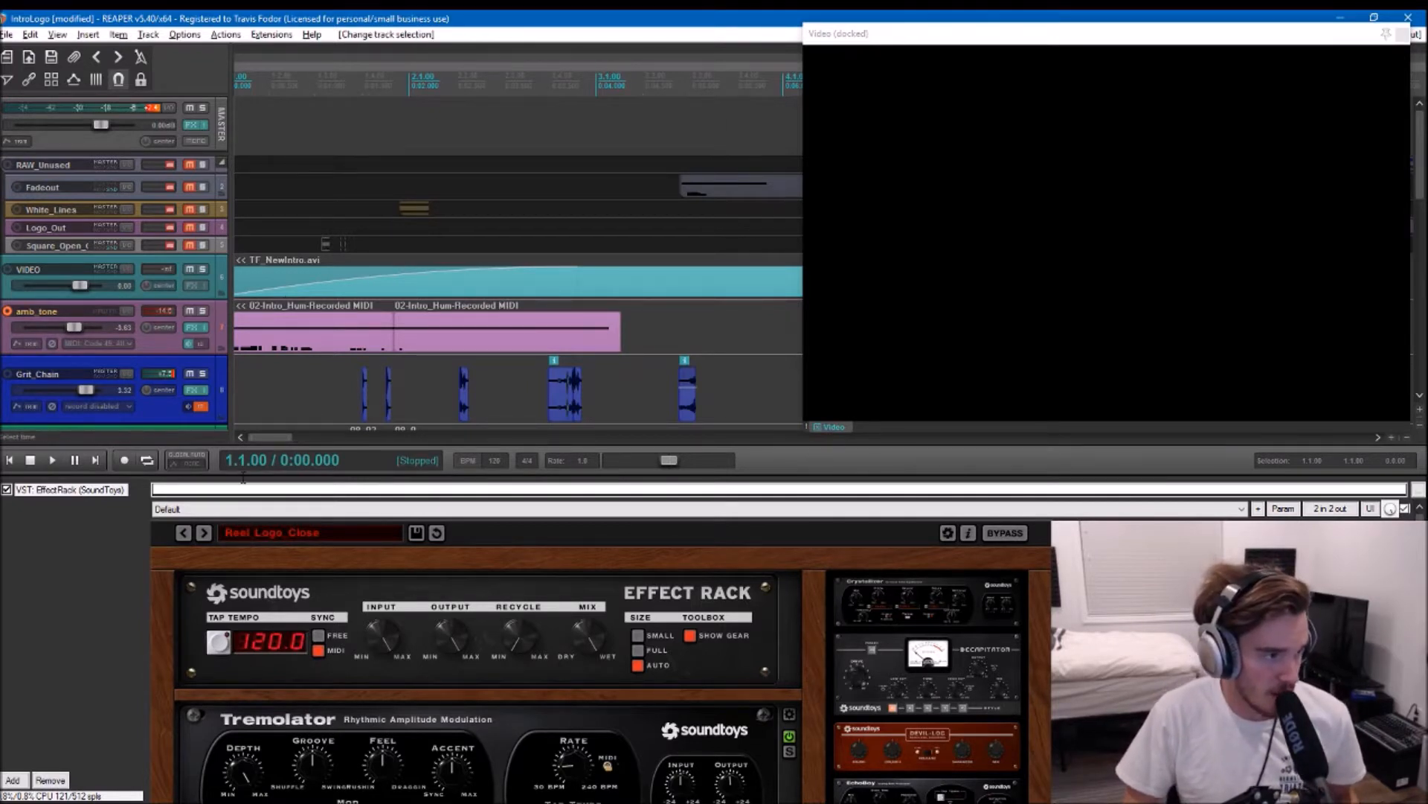
Step: Hide the docked FX chain to enlarge the arrangement, and place the edit cursor near the project start
click(313, 387)
key(alt+d)
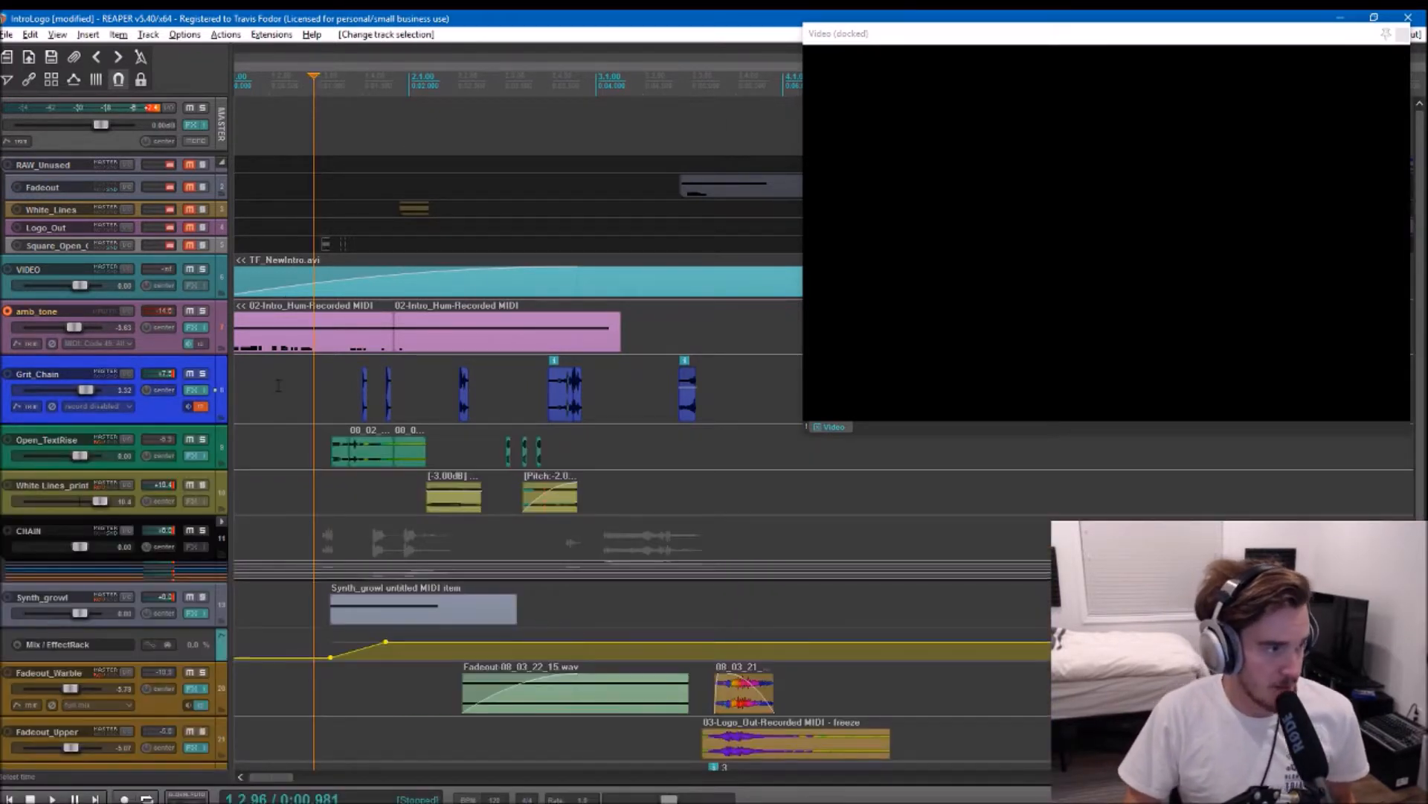
click(277, 384)
scroll(277, 384, left, 1)
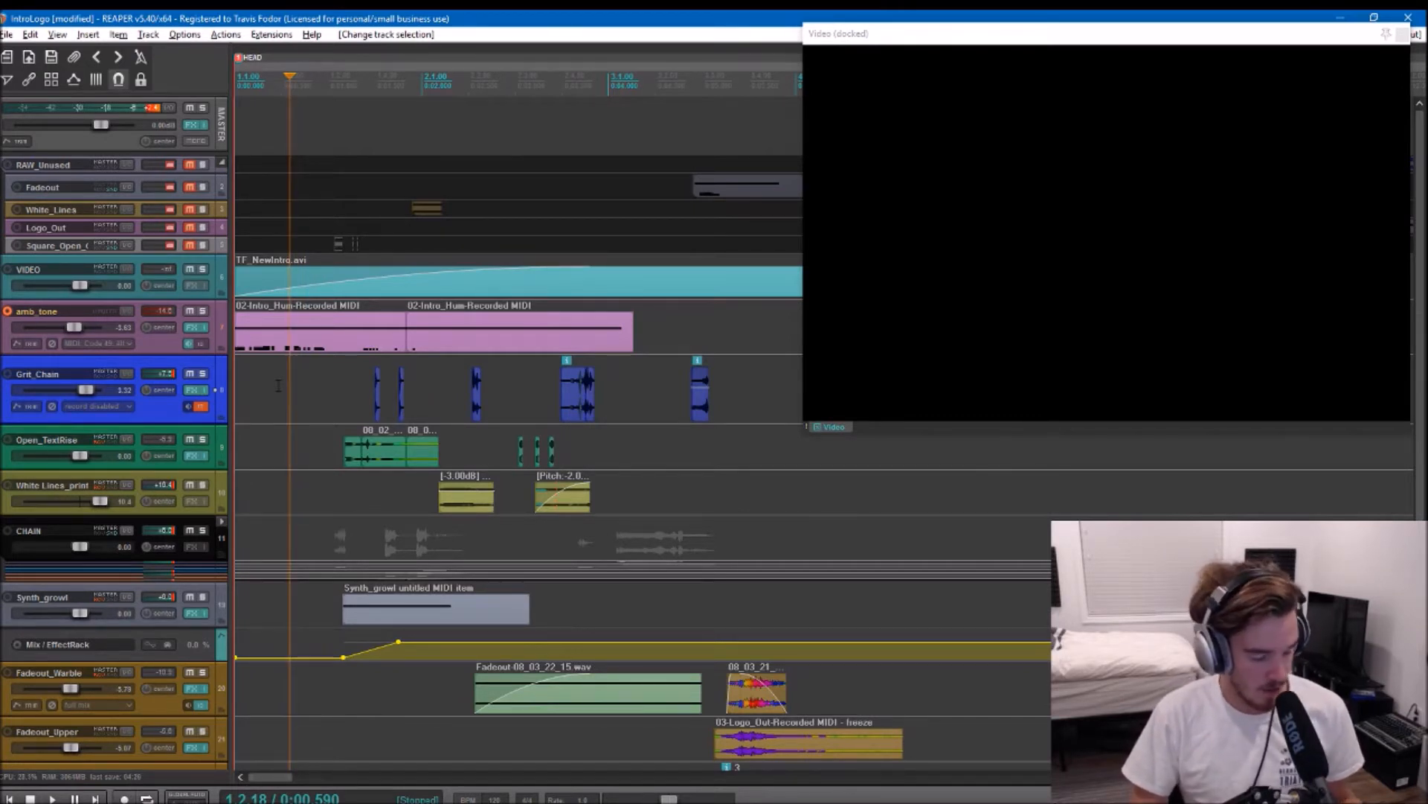
click(279, 360)
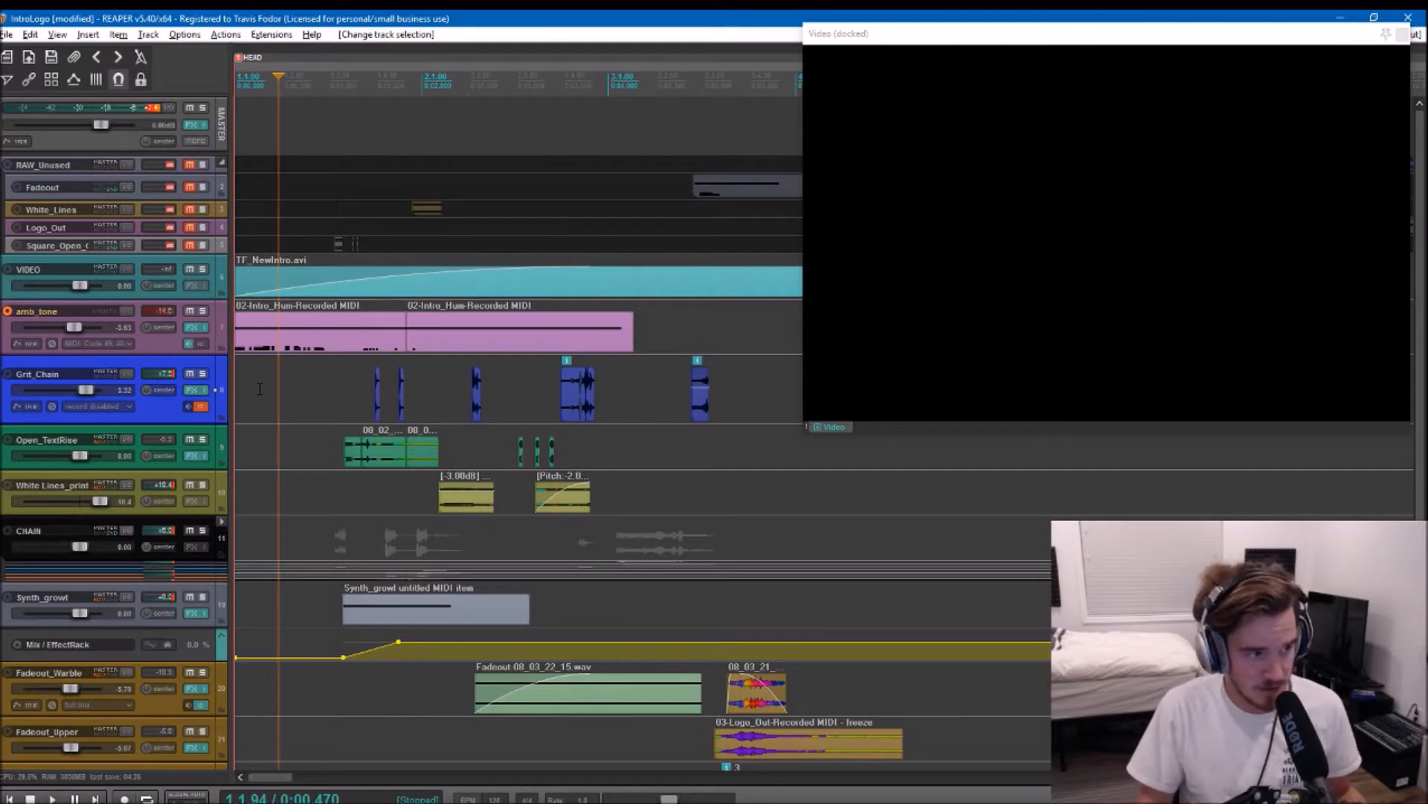
Step: Solo the amb_tone track and play it from the project start to hear the ambient hum alone
key(F6)
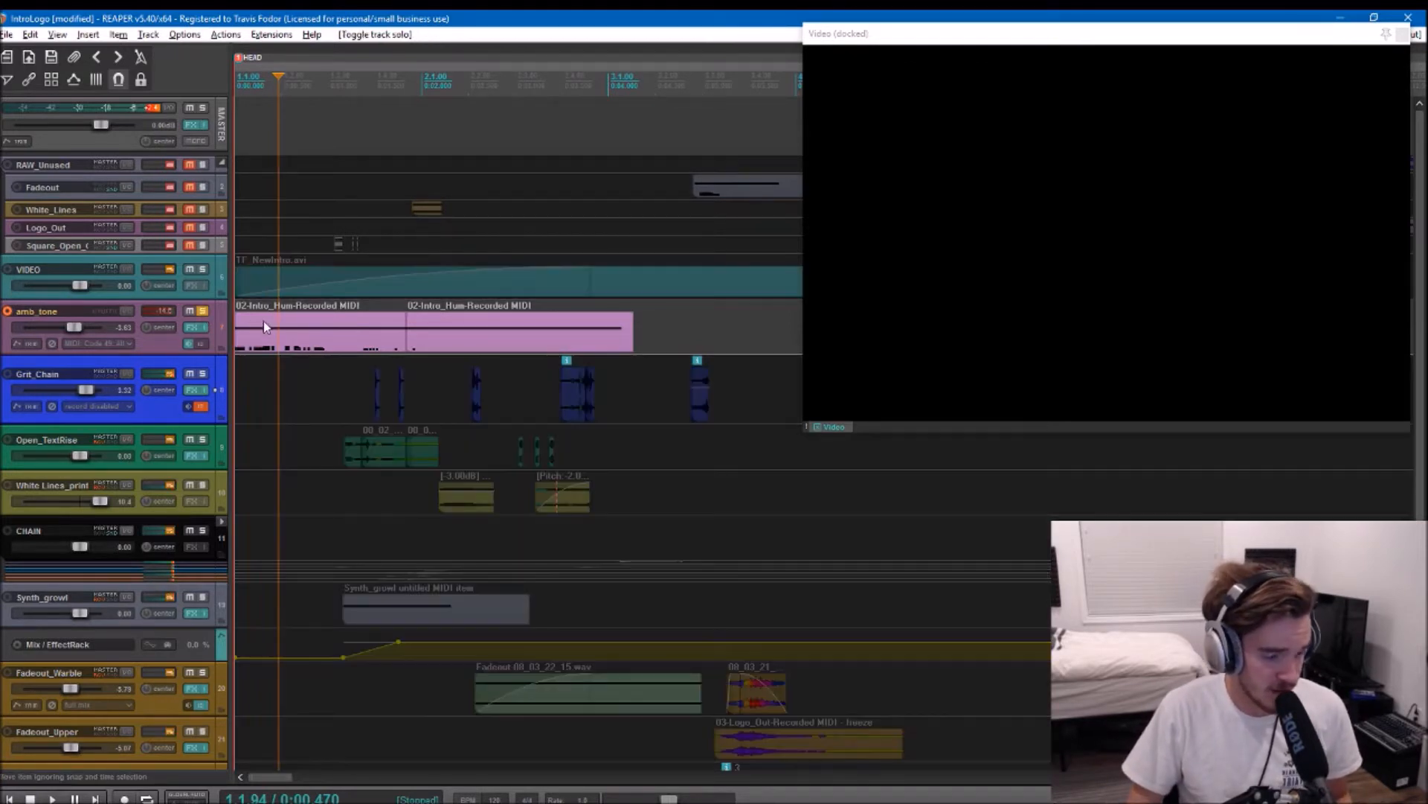
key(Home)
key(space)
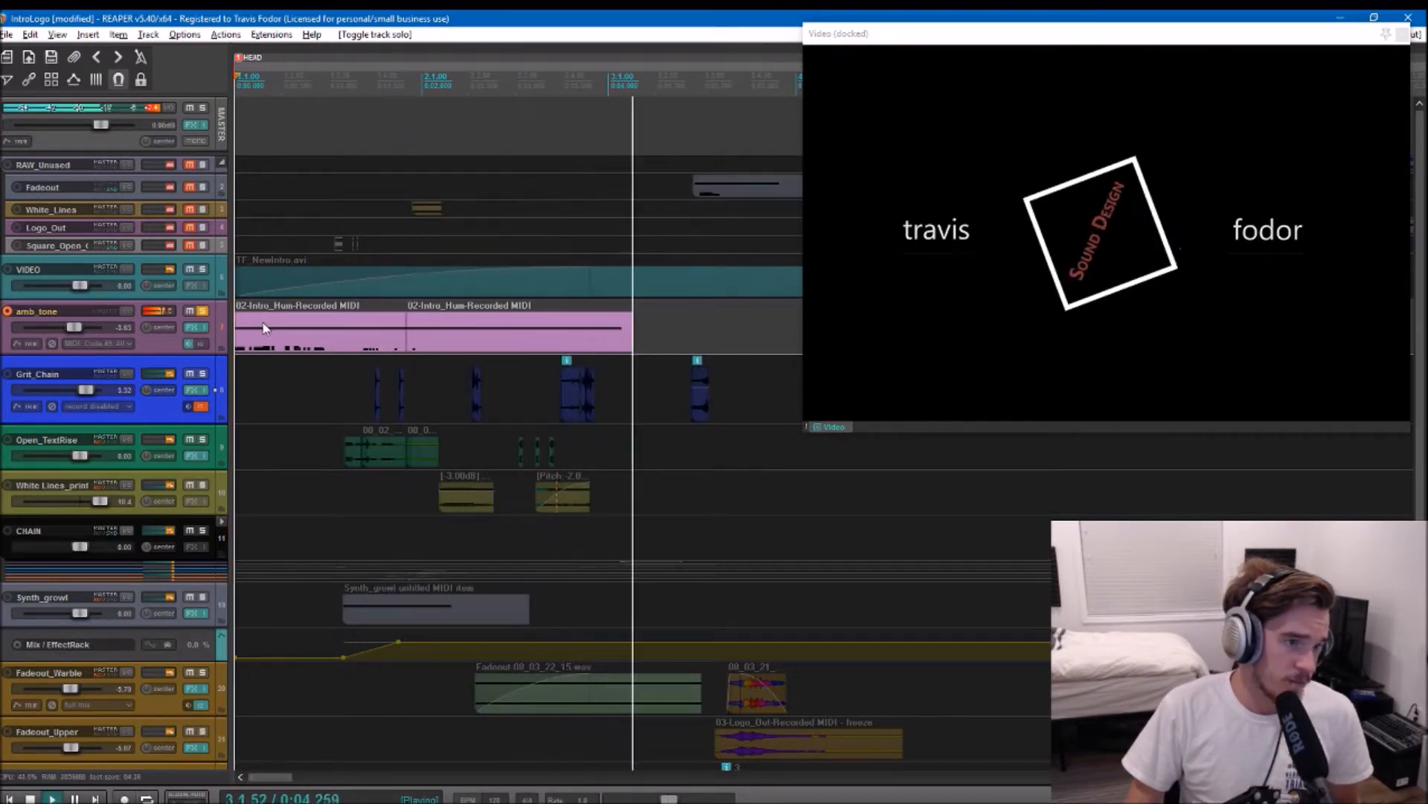
key(space)
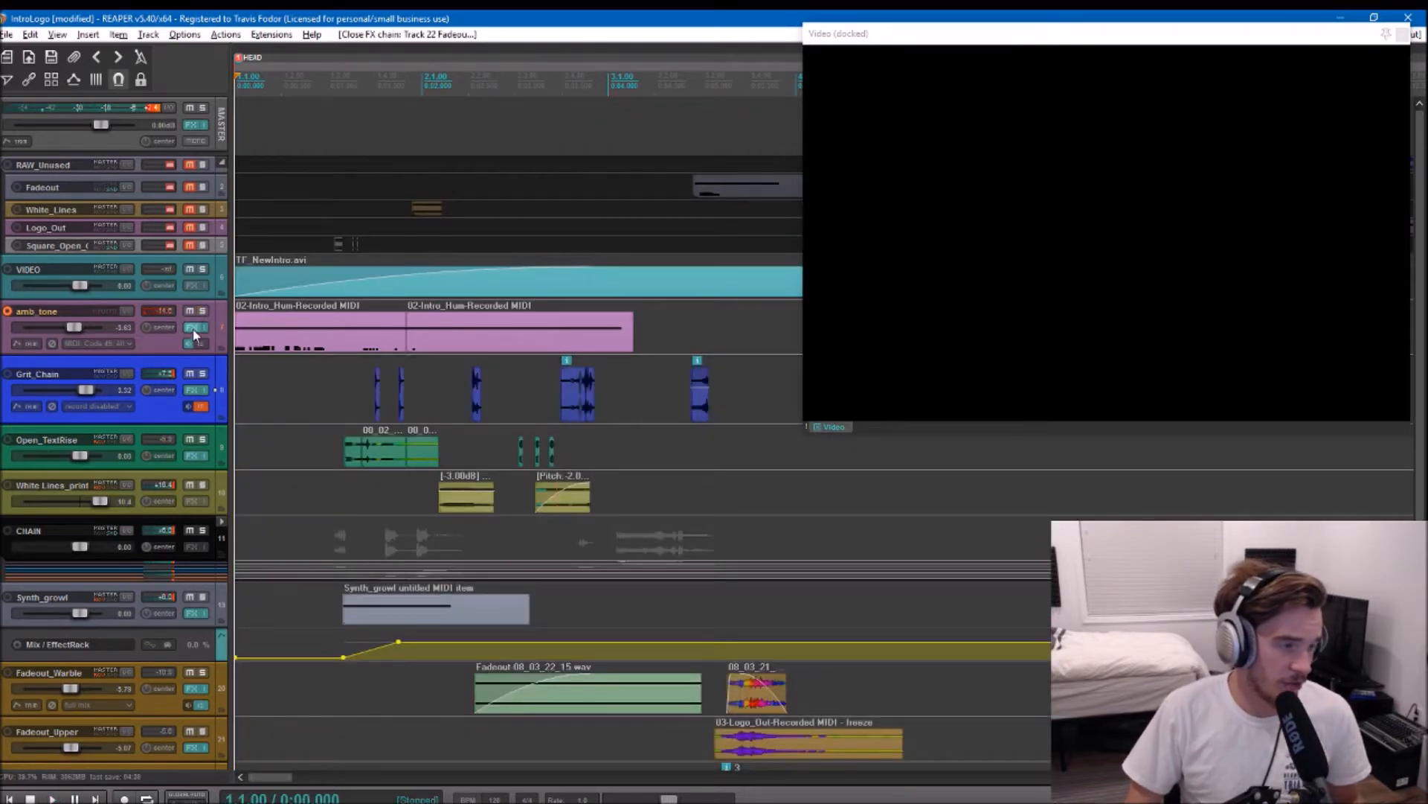
Step: View the Absynth 5 instrument in the amb_tone track's FX chain, and hide the docker
key(ctrl+m)
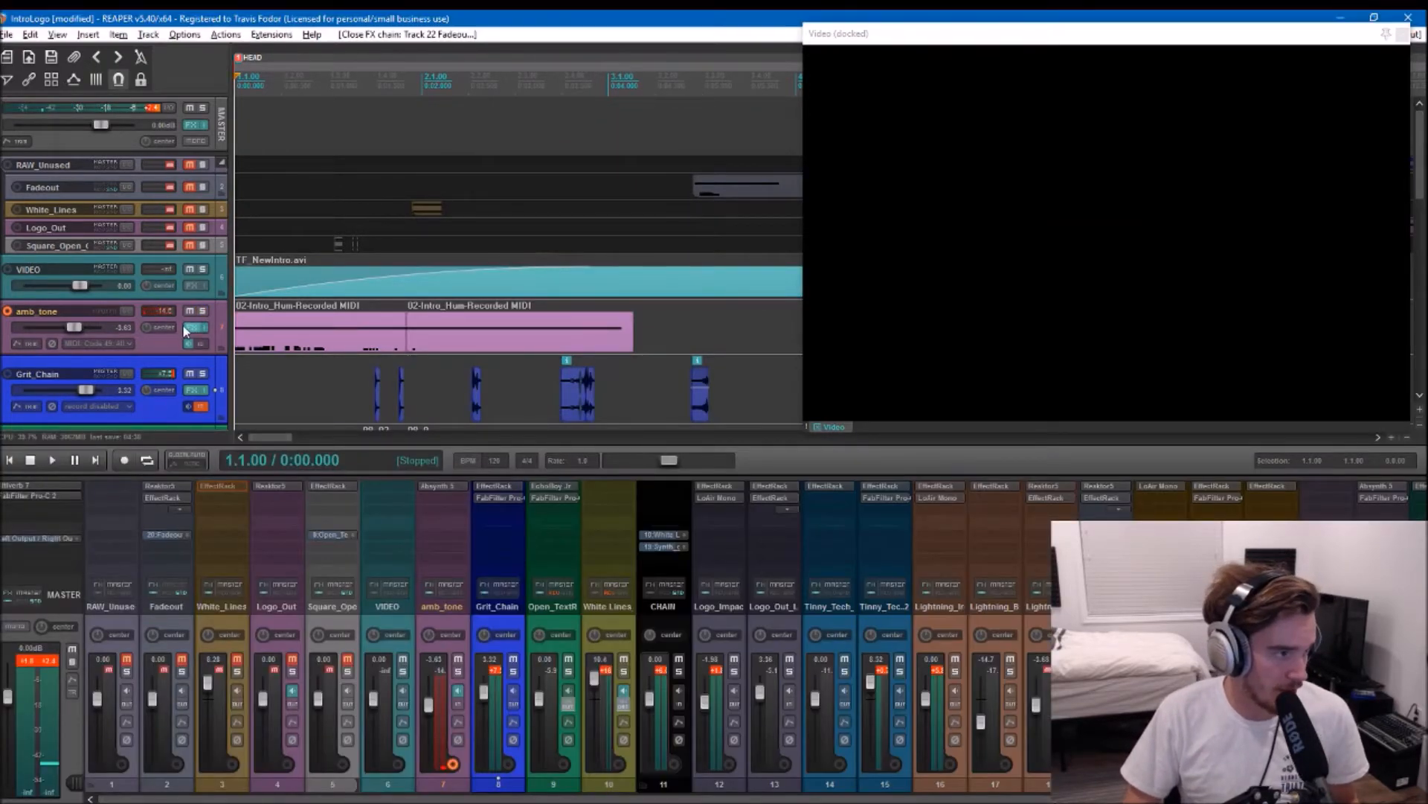
click(196, 332)
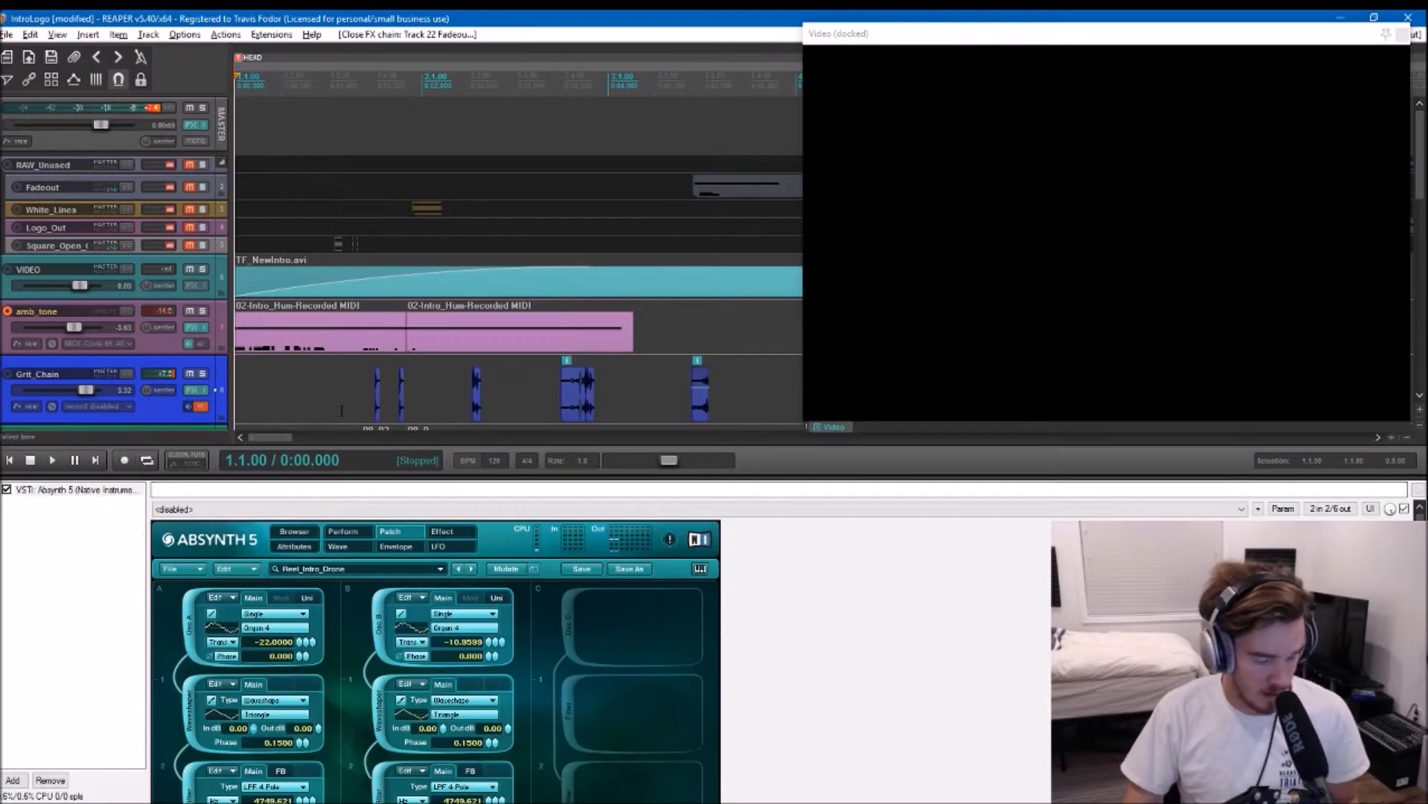
key(alt+d)
Step: Solo the Grit_Chain track and play it from just before its first clip
click(318, 384)
click(335, 391)
click(203, 373)
key(space)
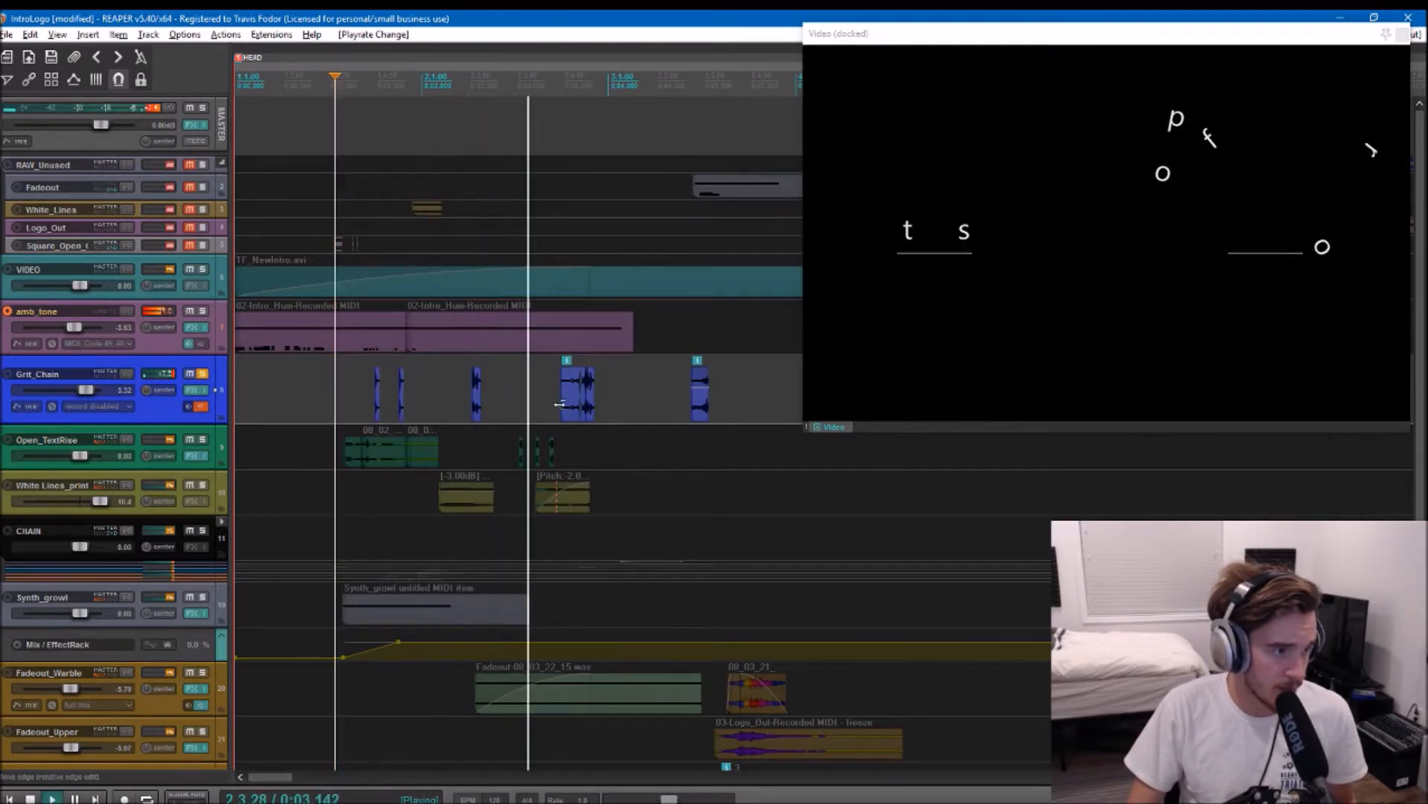
key(space)
Step: Open the Grit_Chain FX chain, float its EffectRack plug-in, and expand the Tremolator's preset bar
click(191, 390)
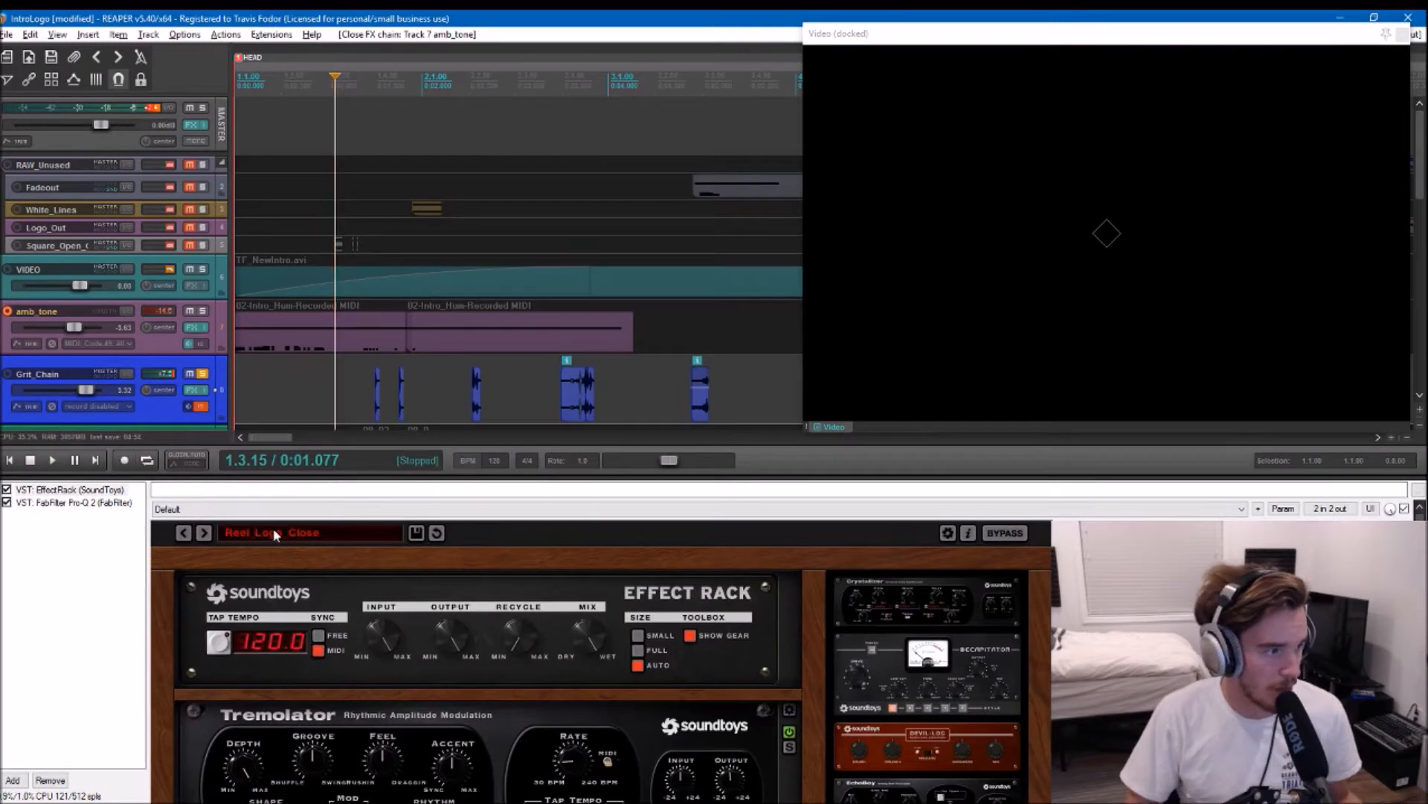
double_click(41, 490)
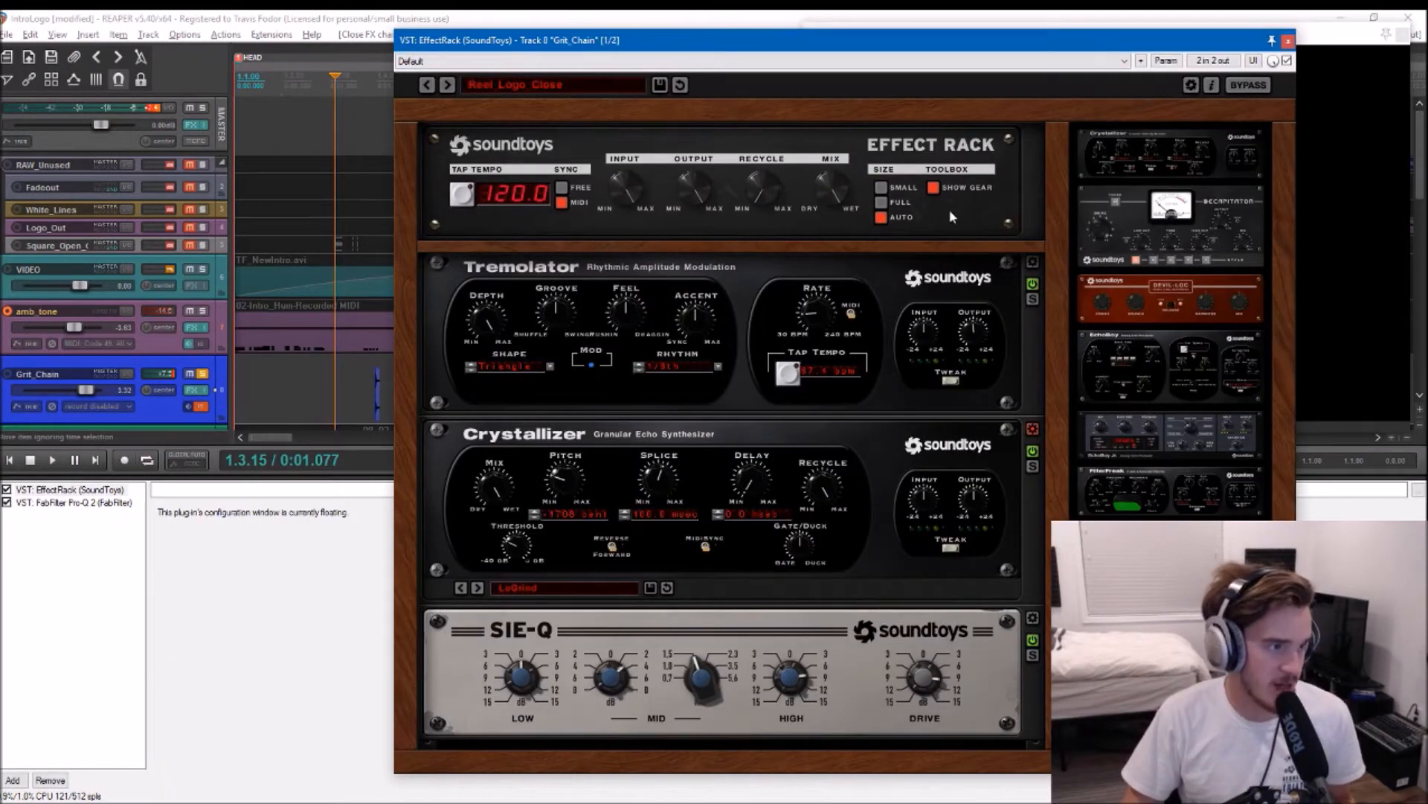
click(1033, 261)
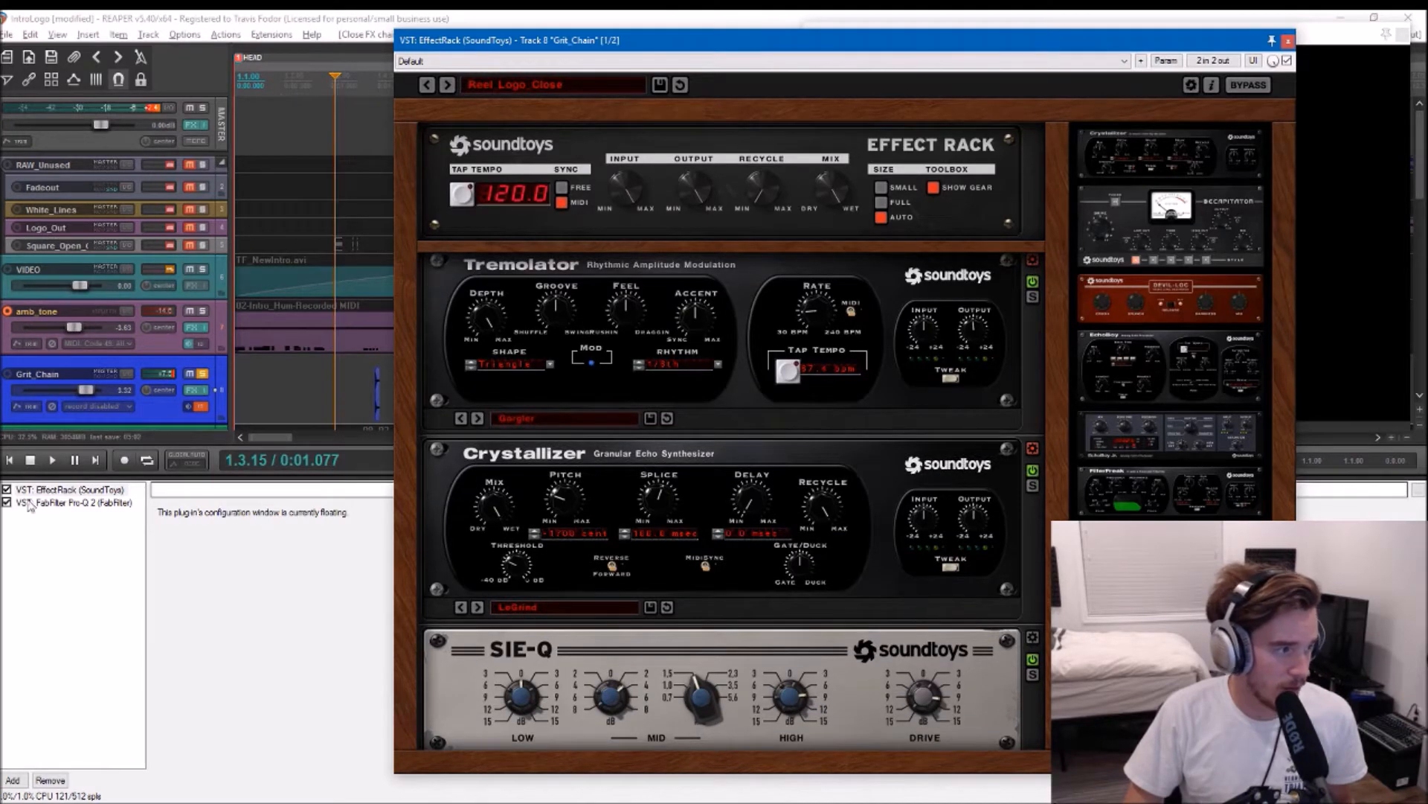
Step: Bypass EffectRack on Grit_Chain and play the soloed clips dry from just before the first one
click(7, 489)
scroll(335, 359, right, 3)
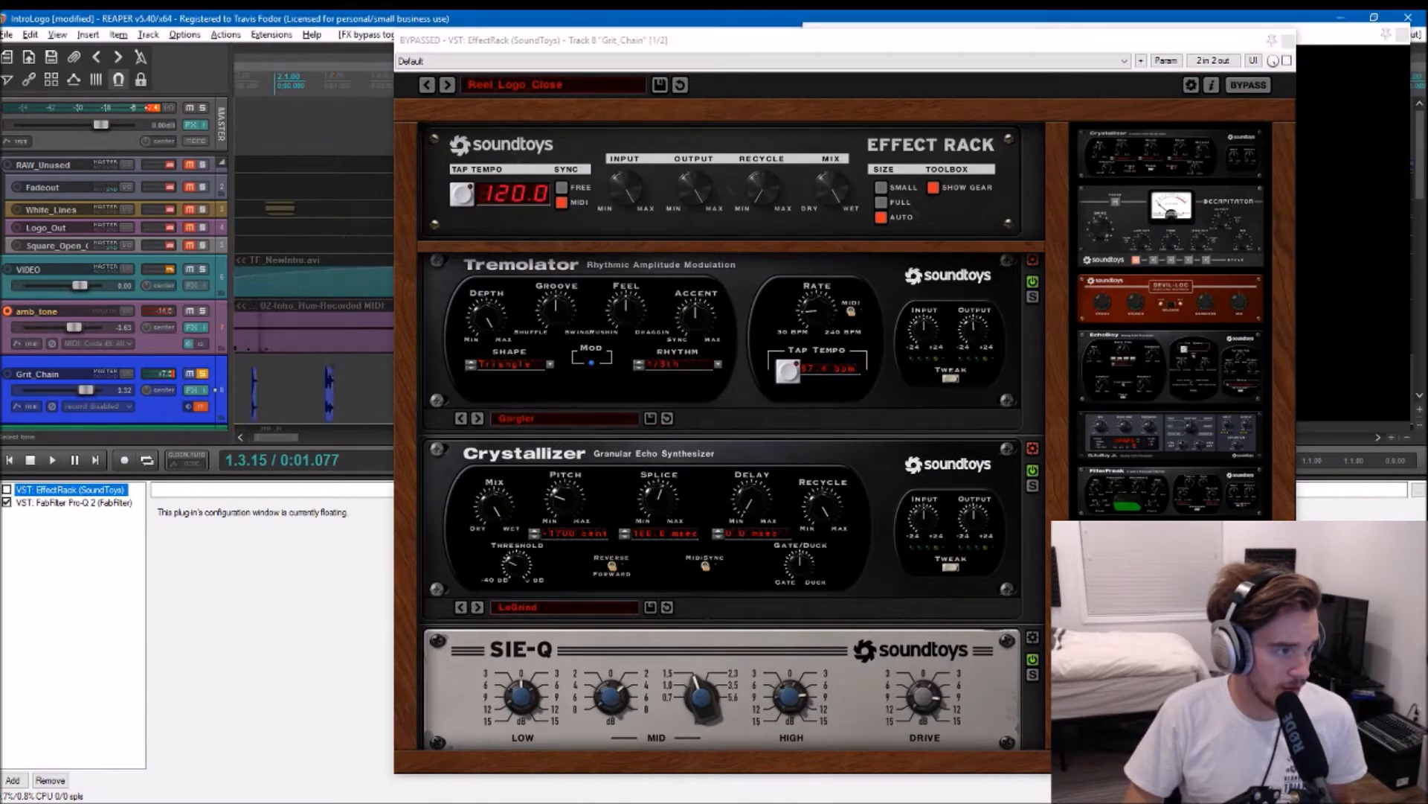
click(247, 388)
key(space)
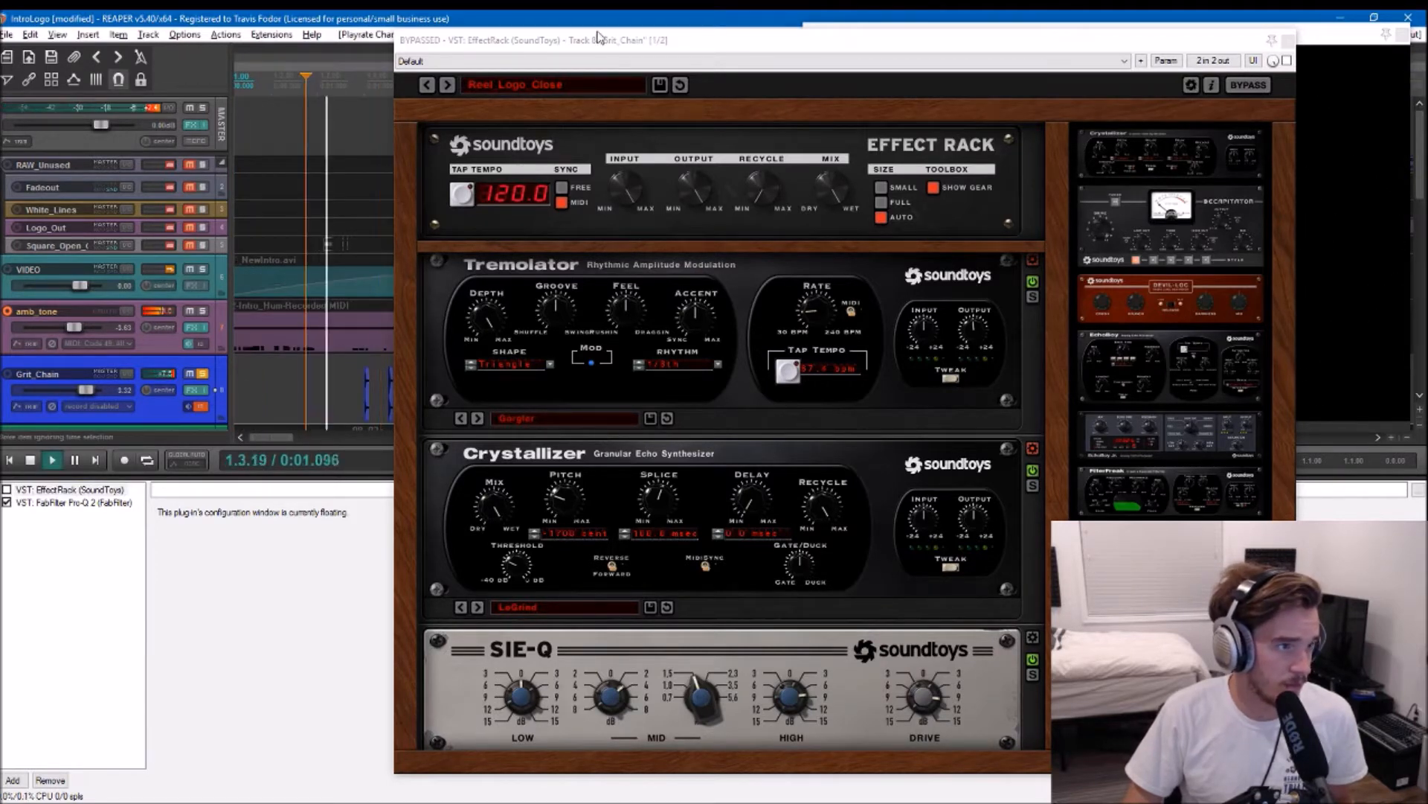
drag(590, 42, 559, 460)
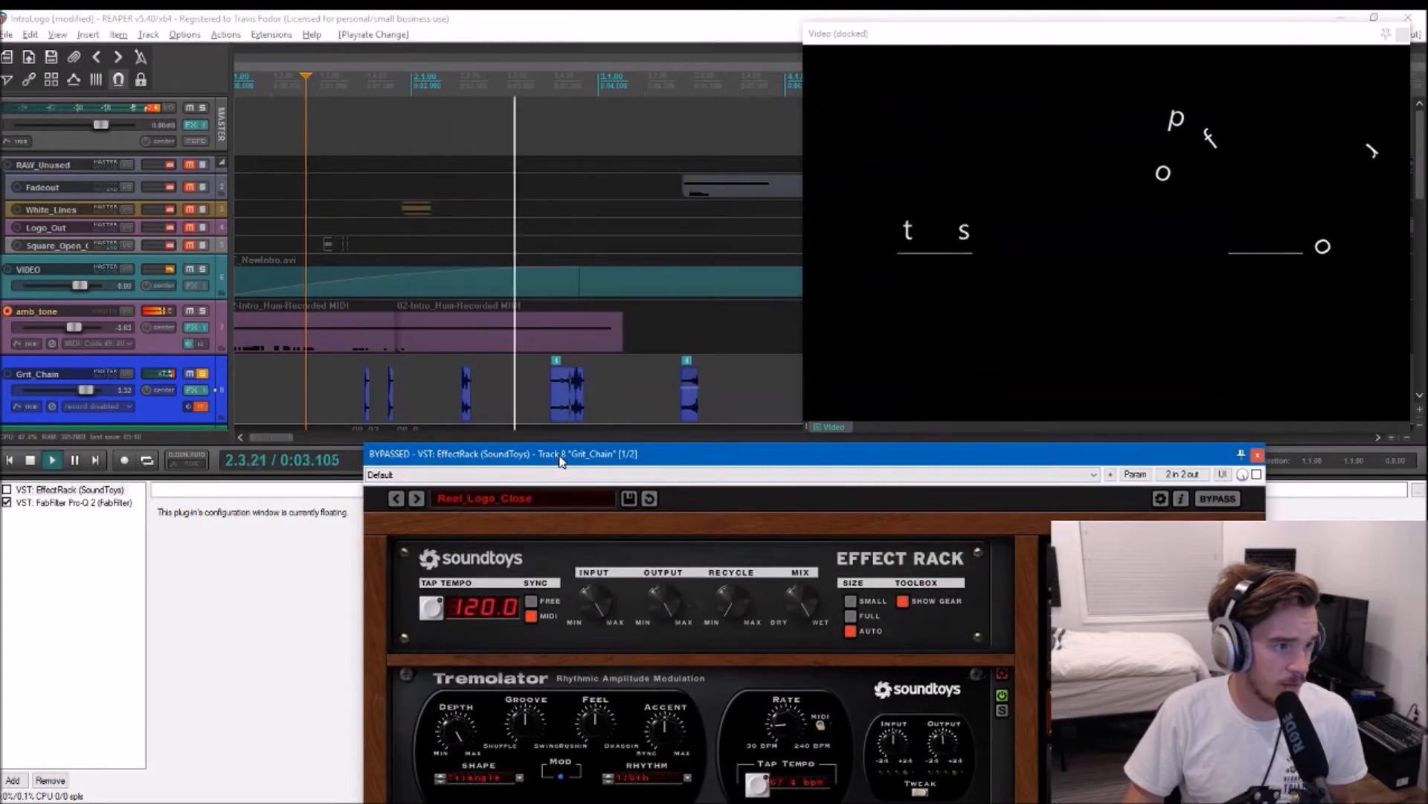
drag(559, 461, 667, 54)
key(space)
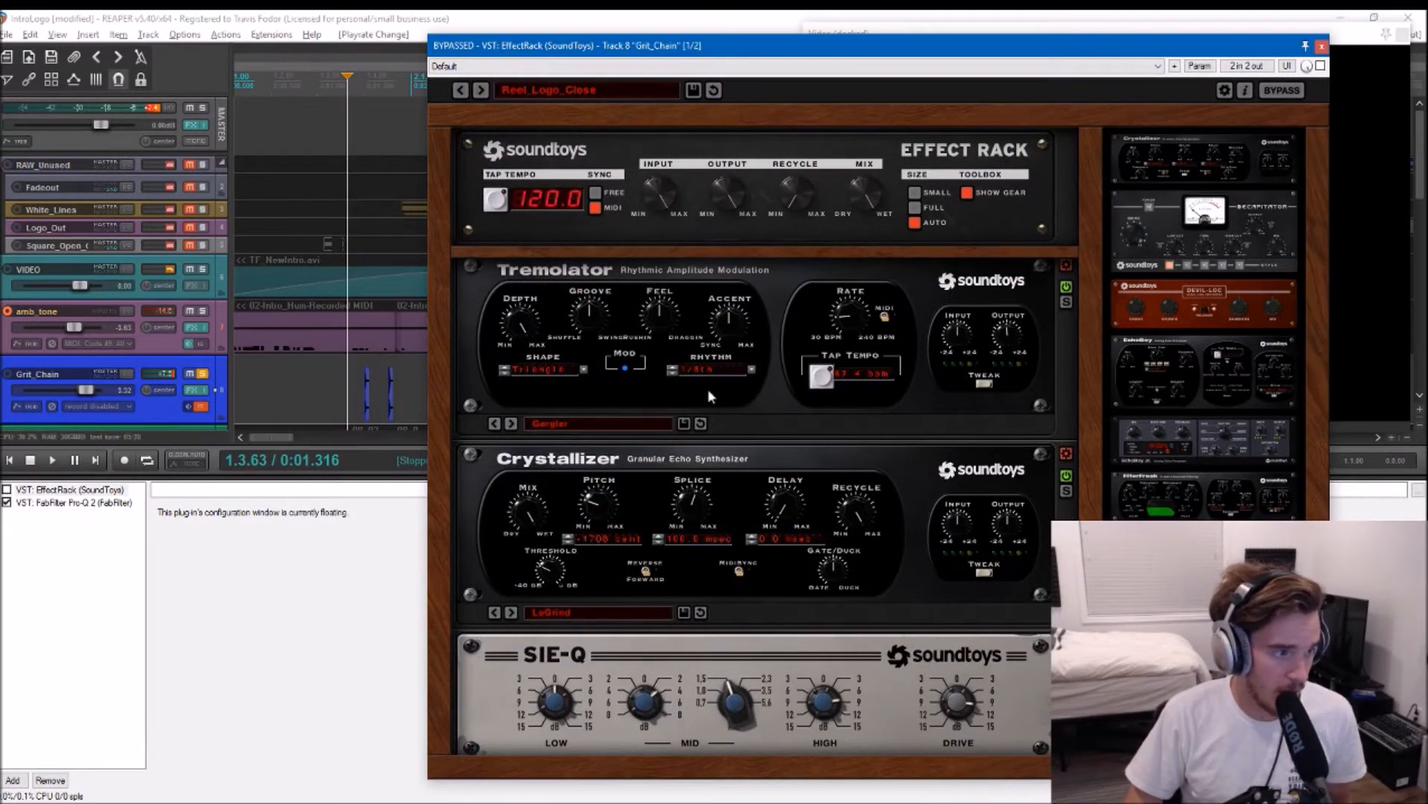
Step: Re-enable EffectRack and audition Grit_Chain with the Tremolator and Crystallizer modules switched off
drag(1091, 357, 1094, 350)
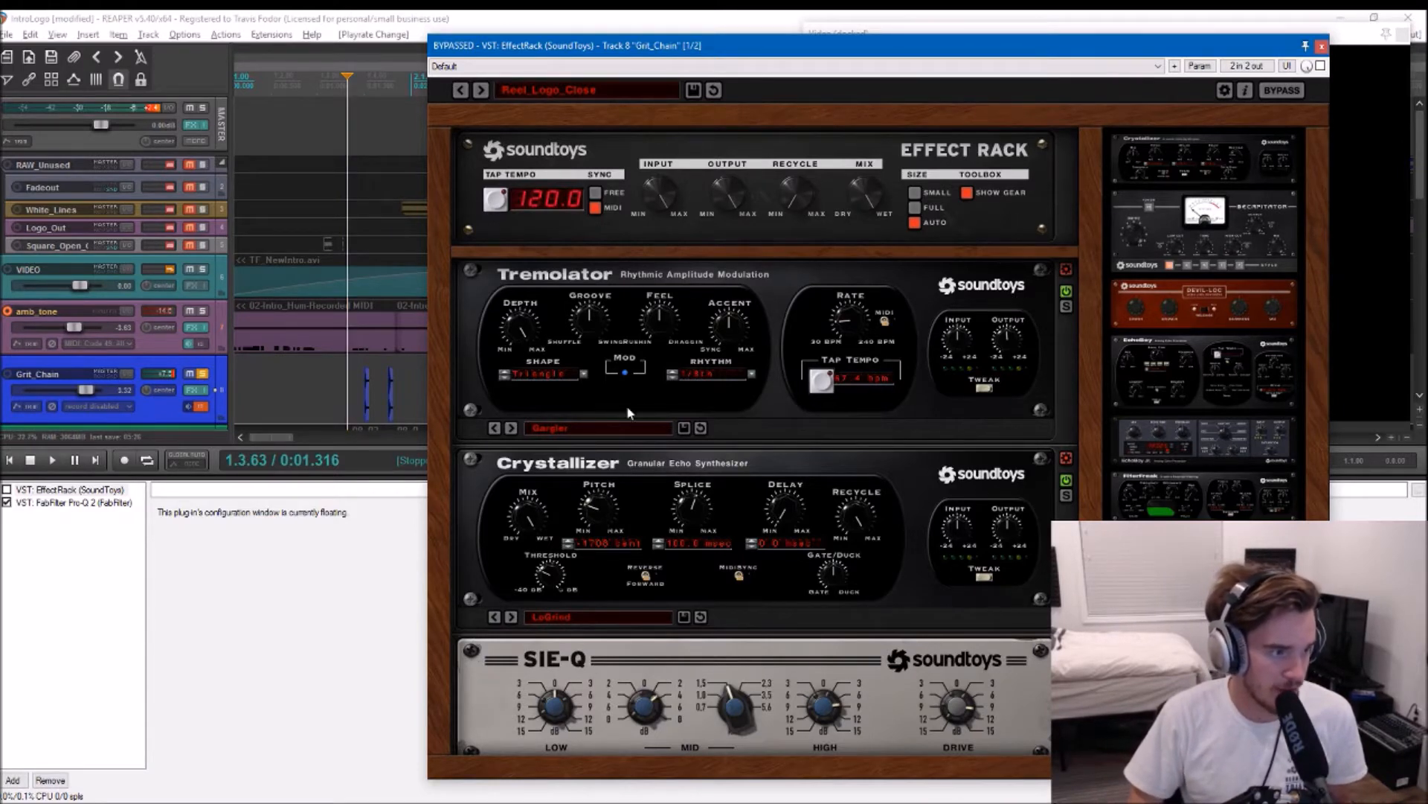
click(7, 490)
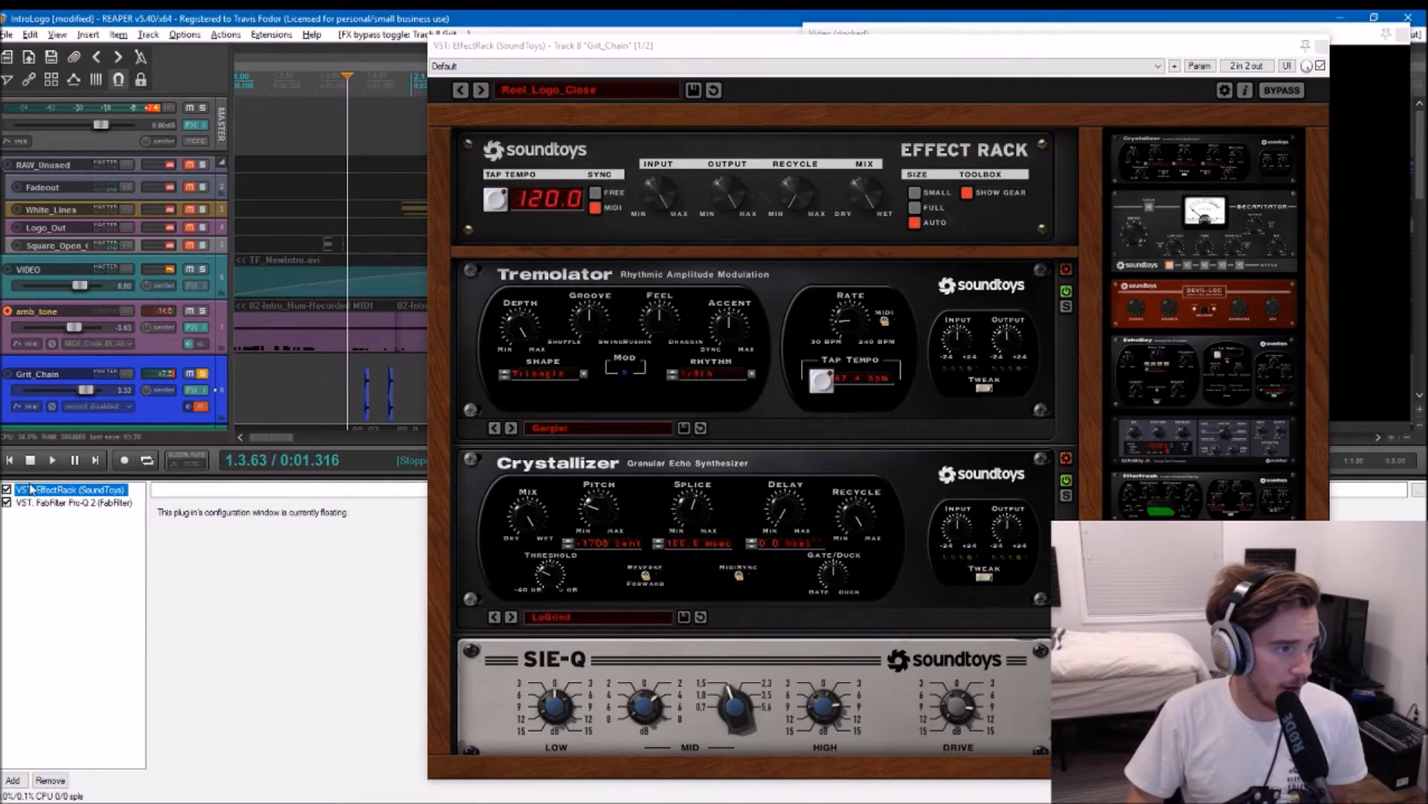
click(1065, 292)
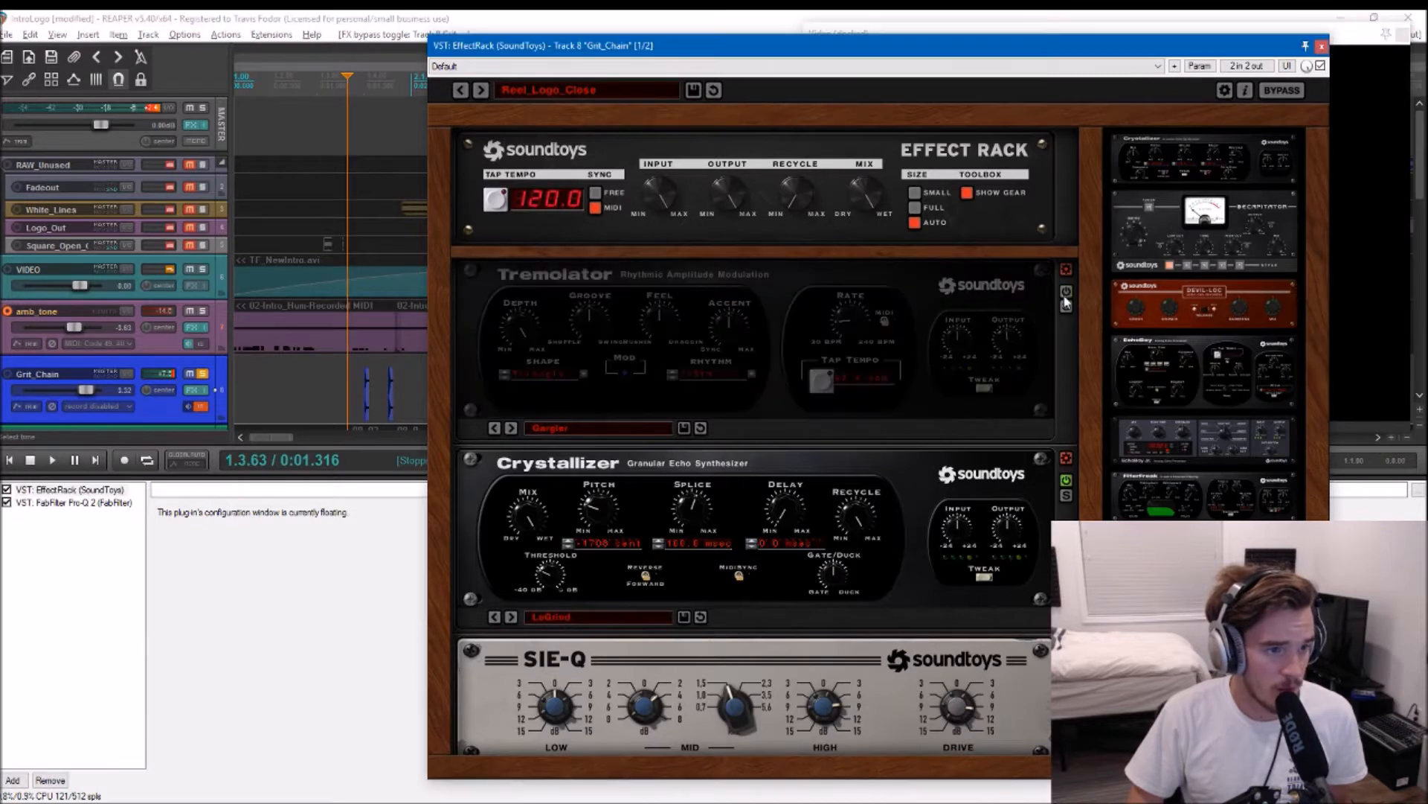
click(1067, 480)
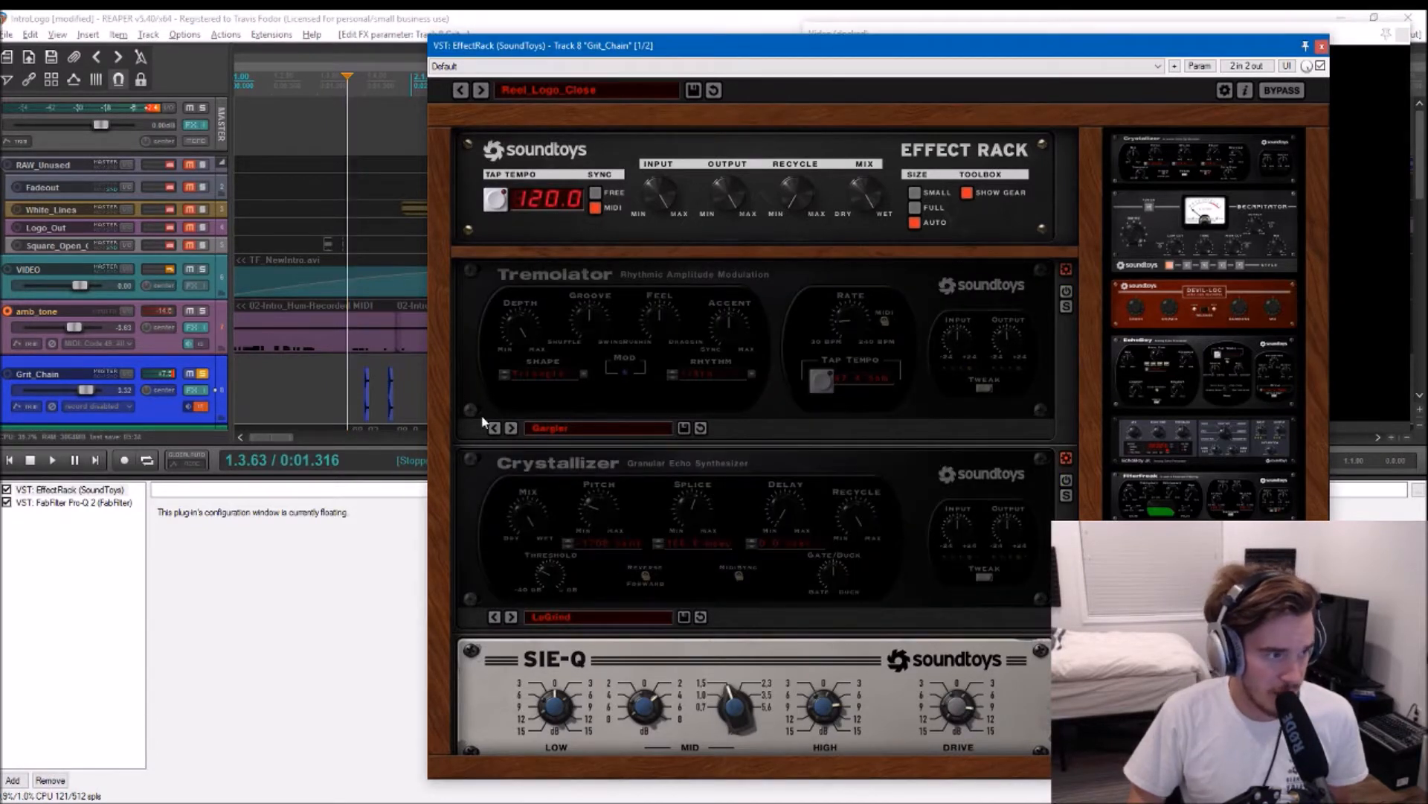
key(space)
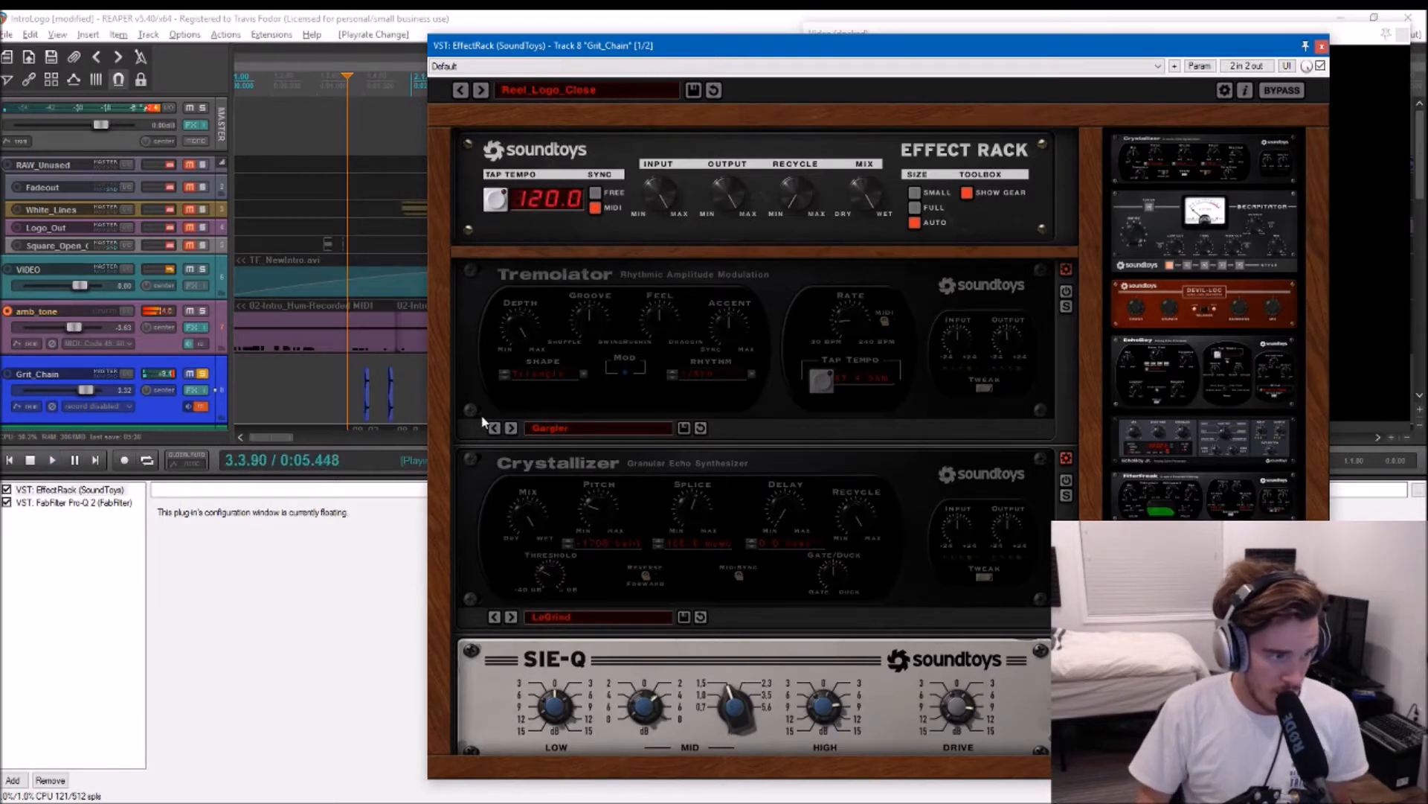
scroll(751, 506, up, 1)
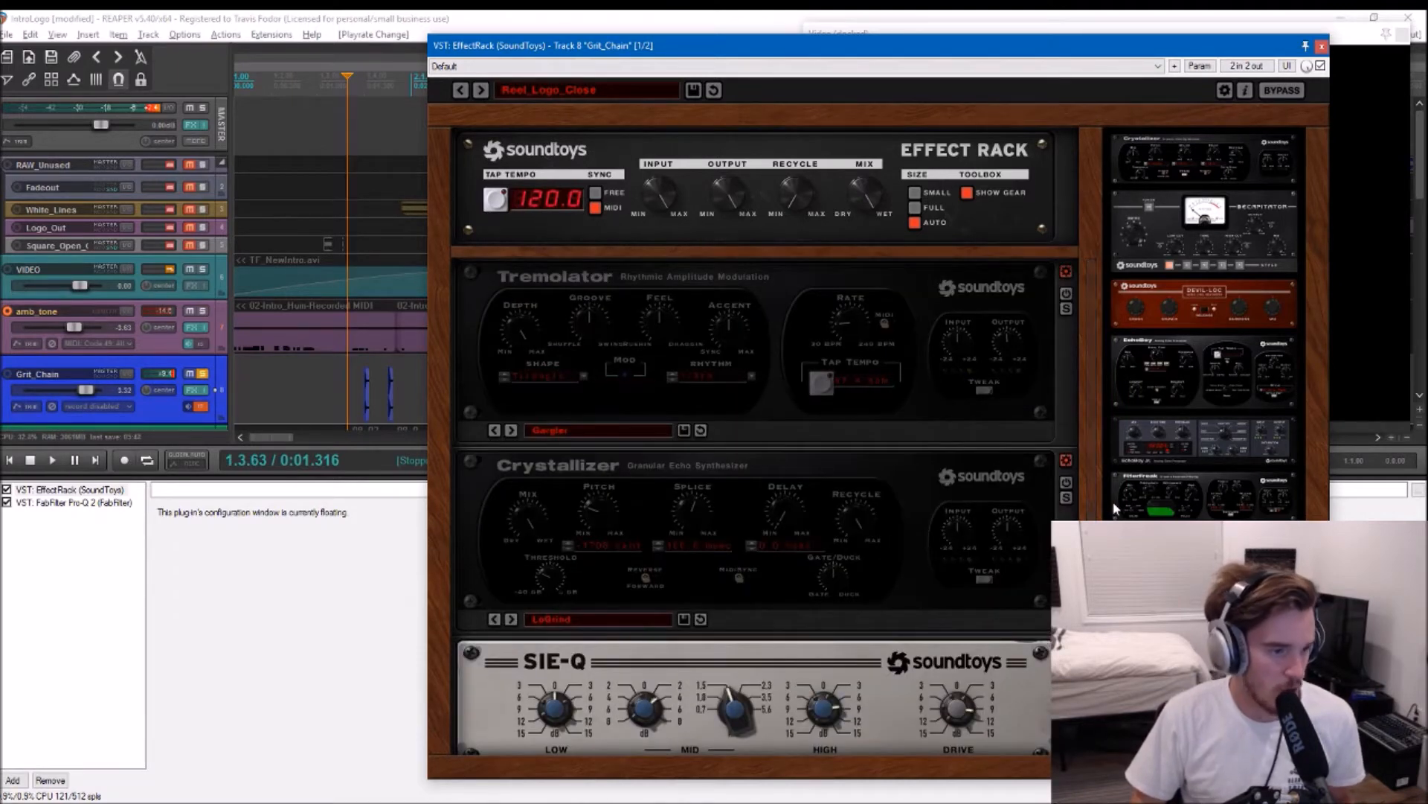
Step: Switch the Crystallizer module back on and audition the Grit_Chain track with it
click(1066, 484)
key(space)
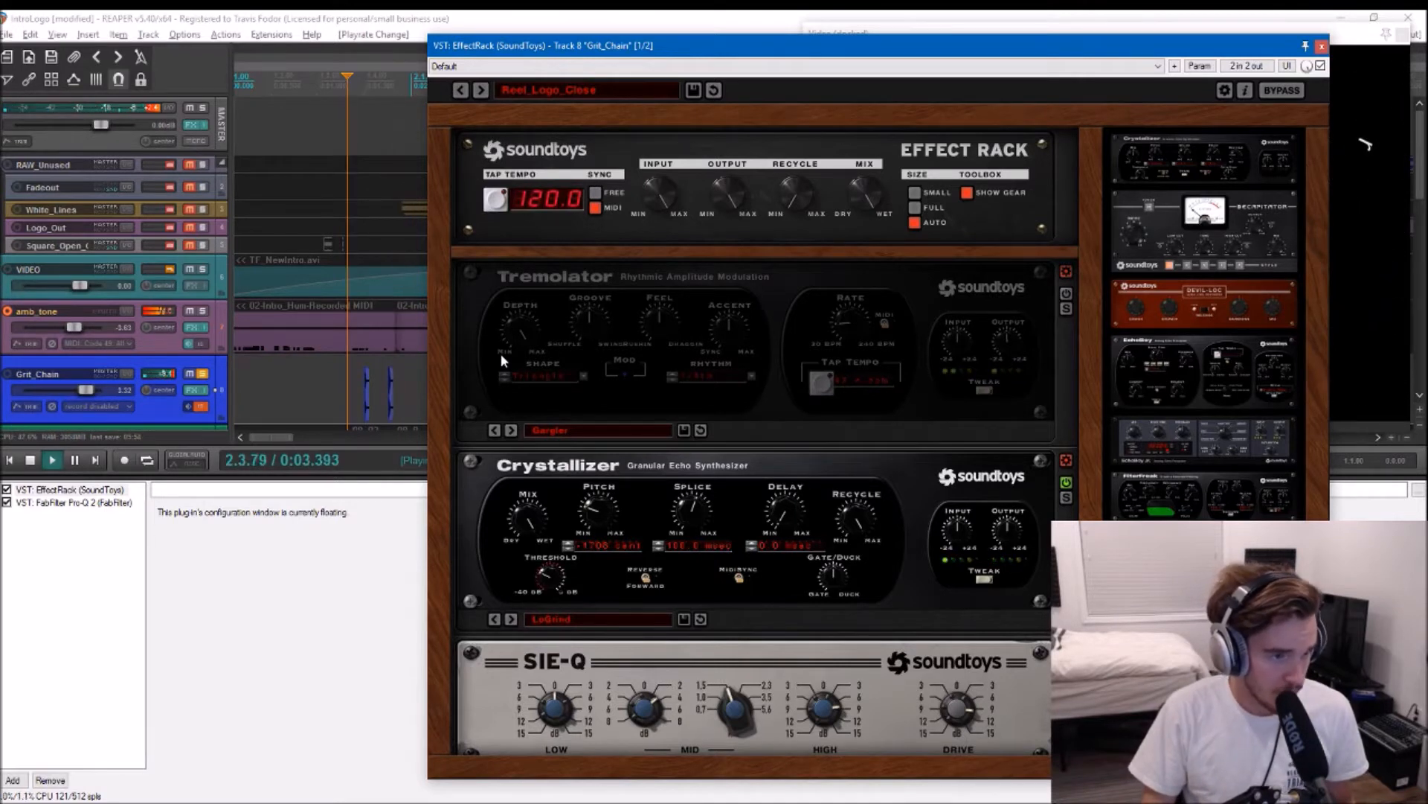
key(space)
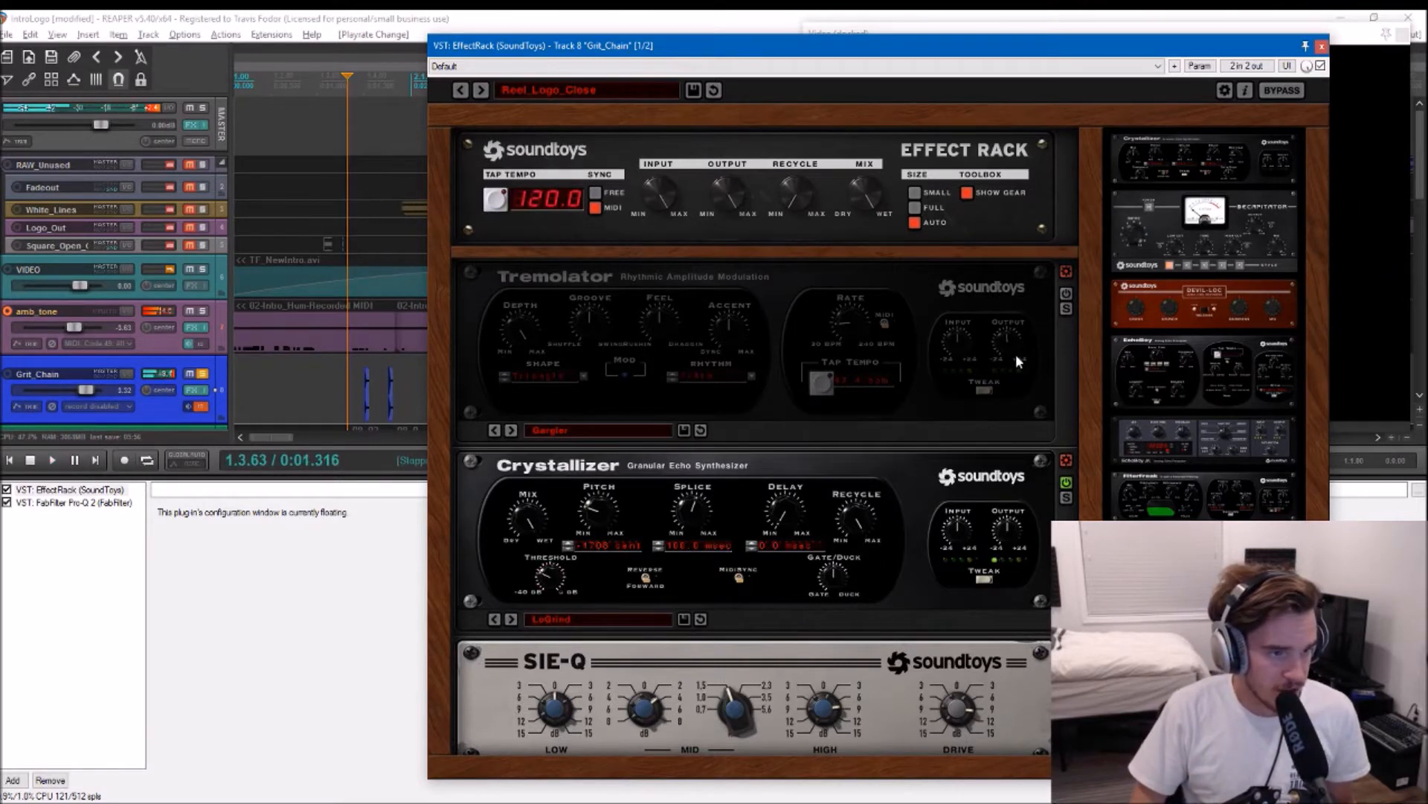
Step: Switch the Tremolator module back on in Grit_Chain's EffectRack
click(392, 389)
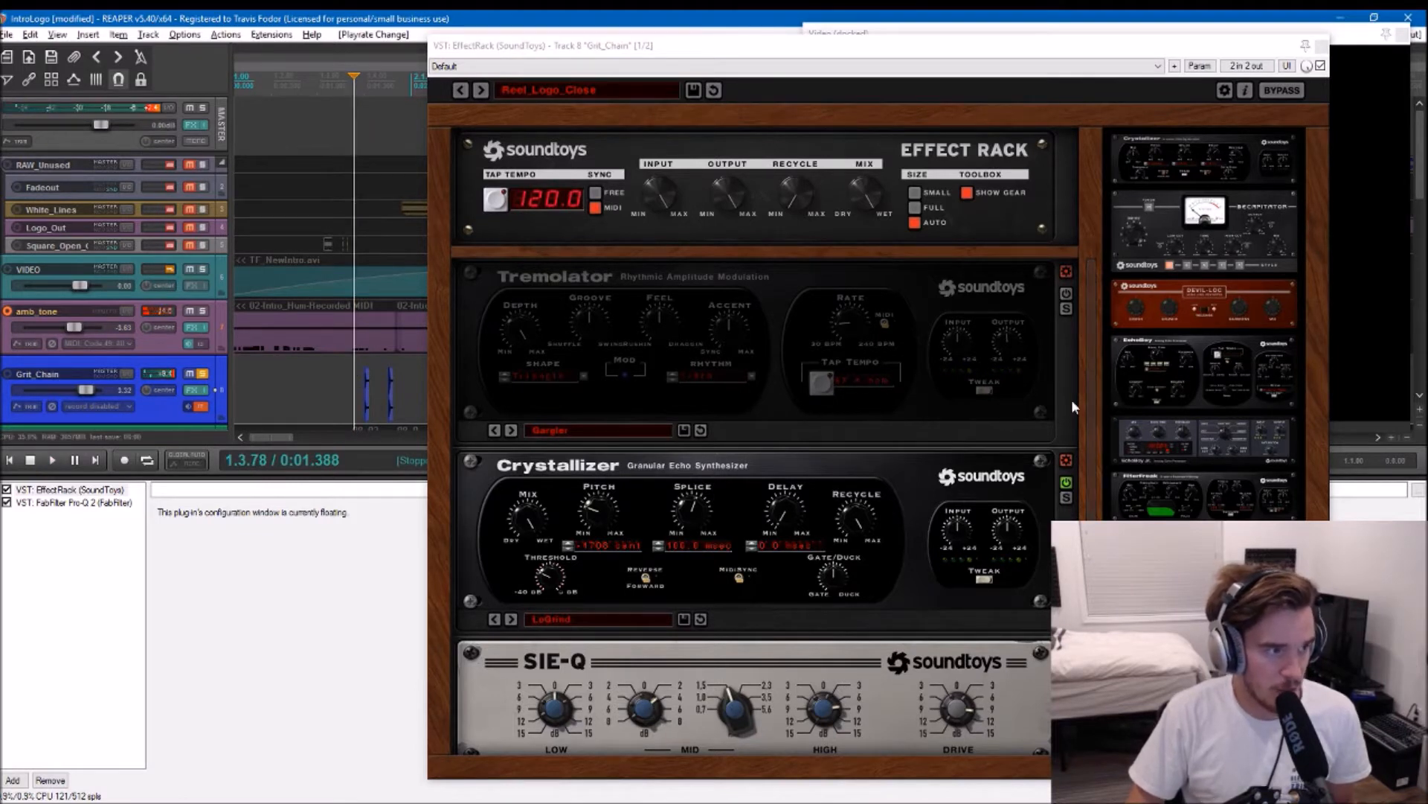
click(1098, 421)
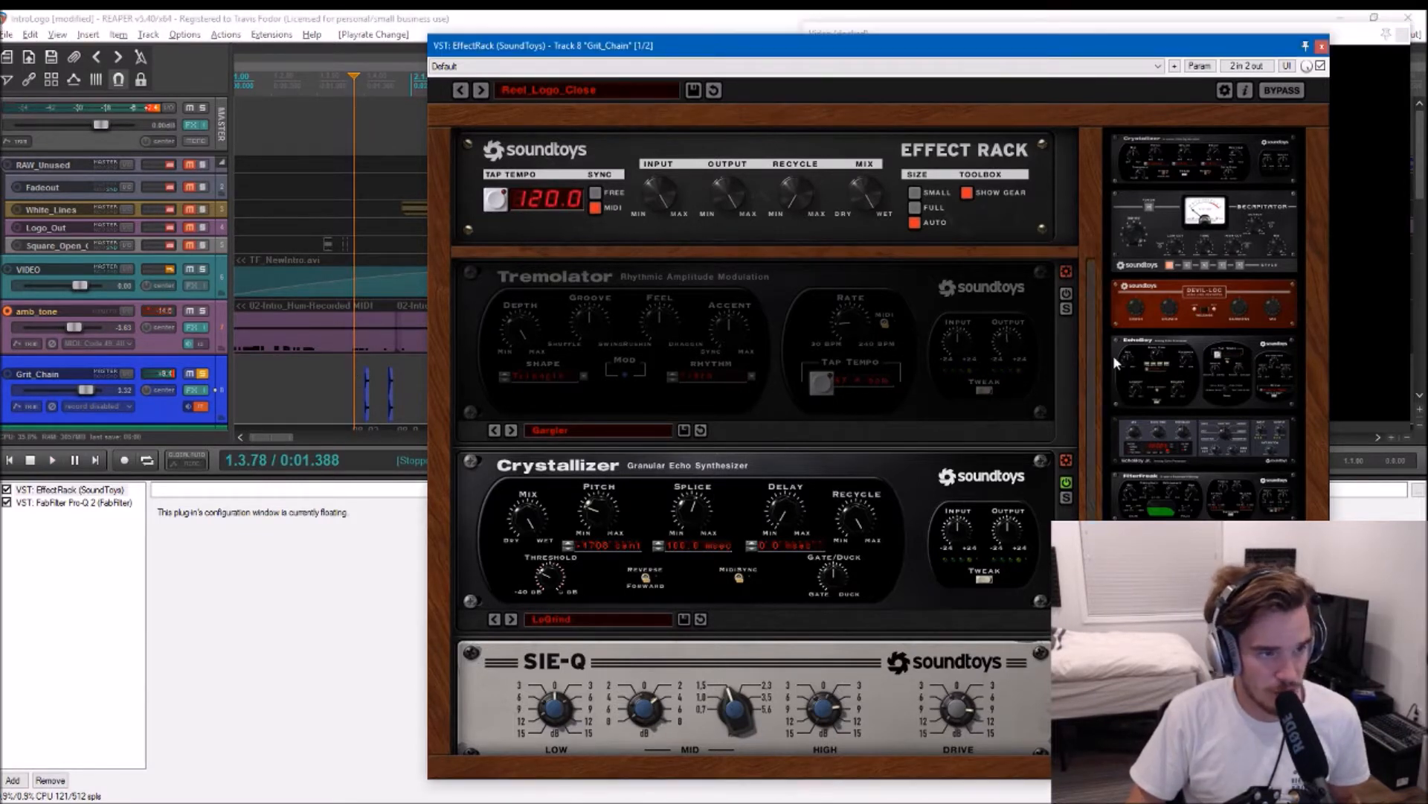
click(1066, 294)
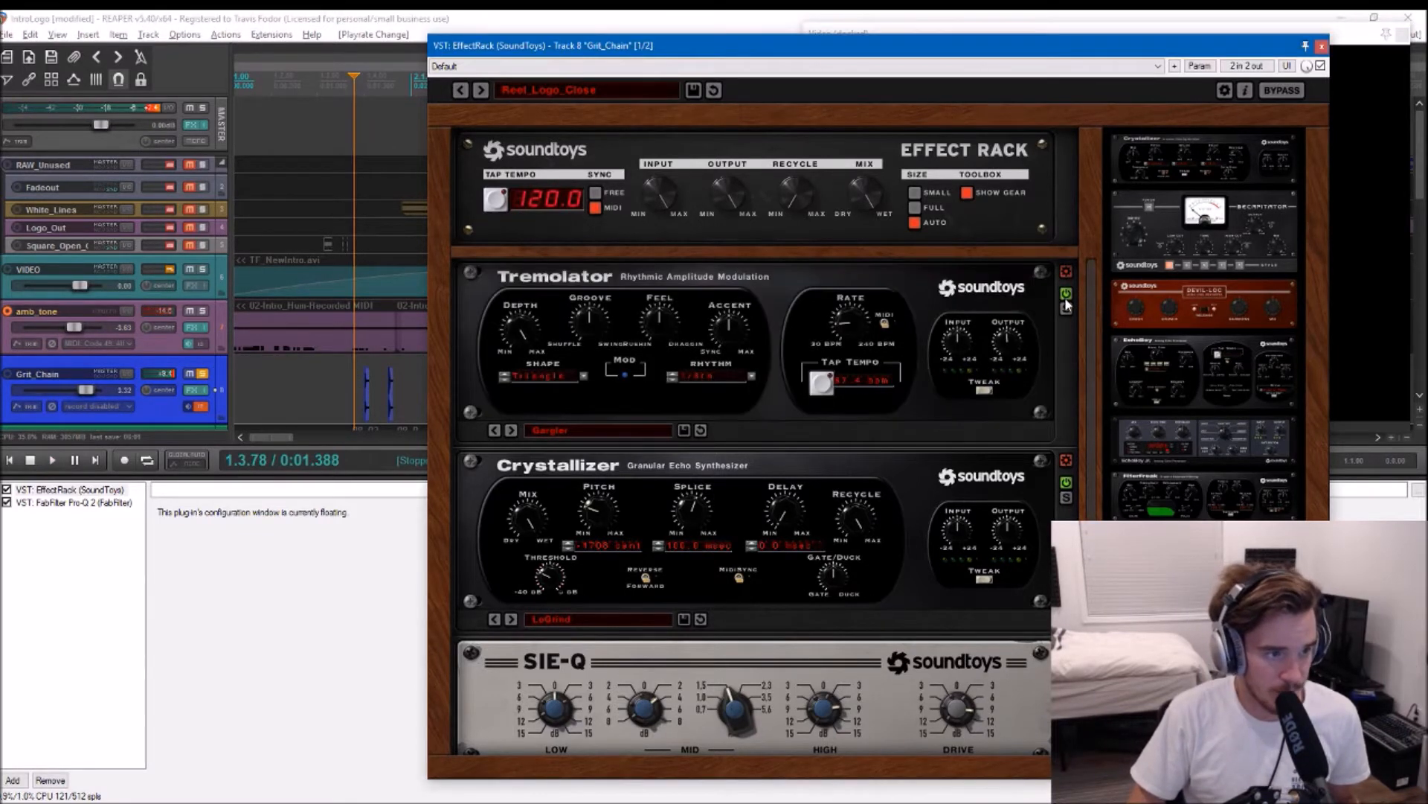
Step: Show all FX envelopes of the Grit_Chain track, shifting the EffectRack window to reveal the Crystallizer pitch automation
click(163, 409)
key(shift+e)
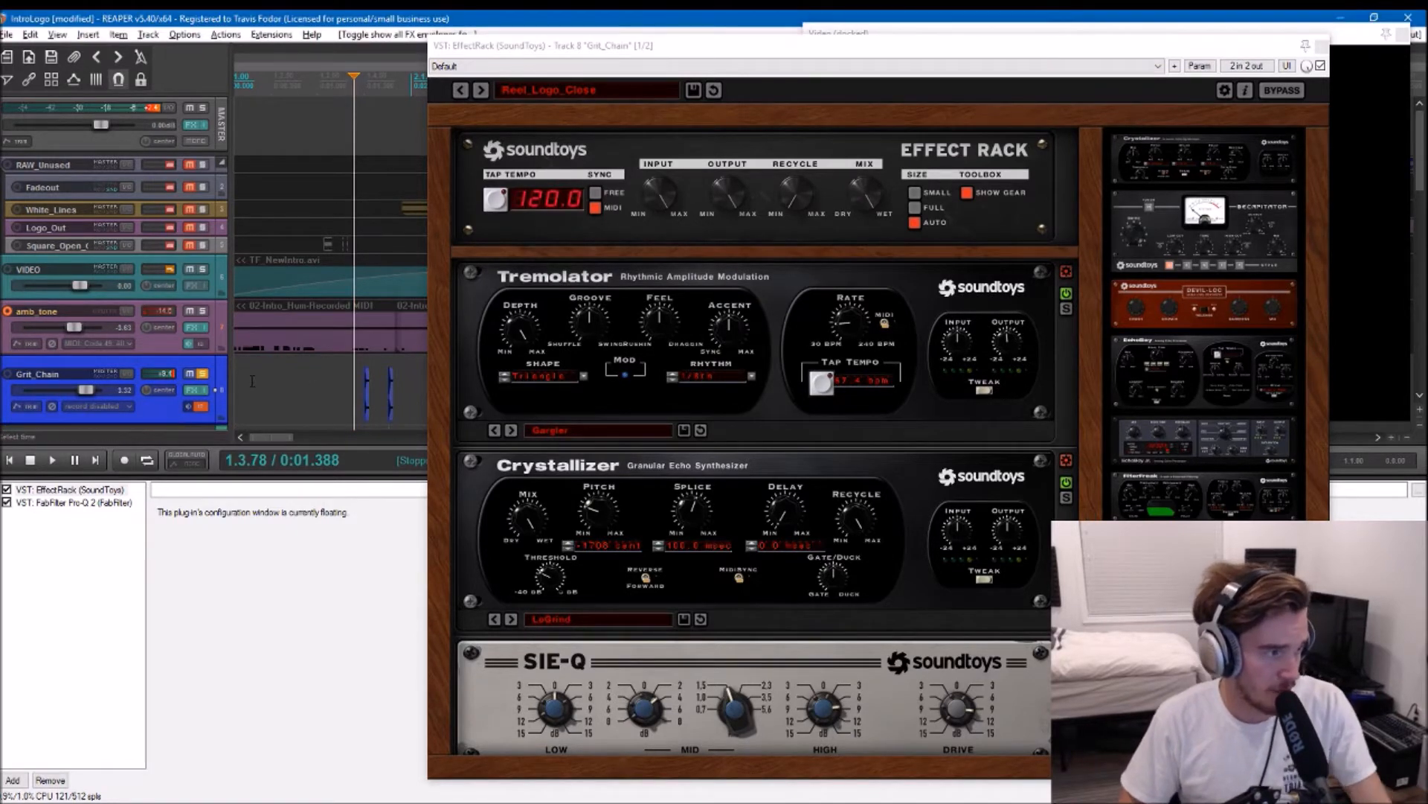
drag(646, 43, 596, 402)
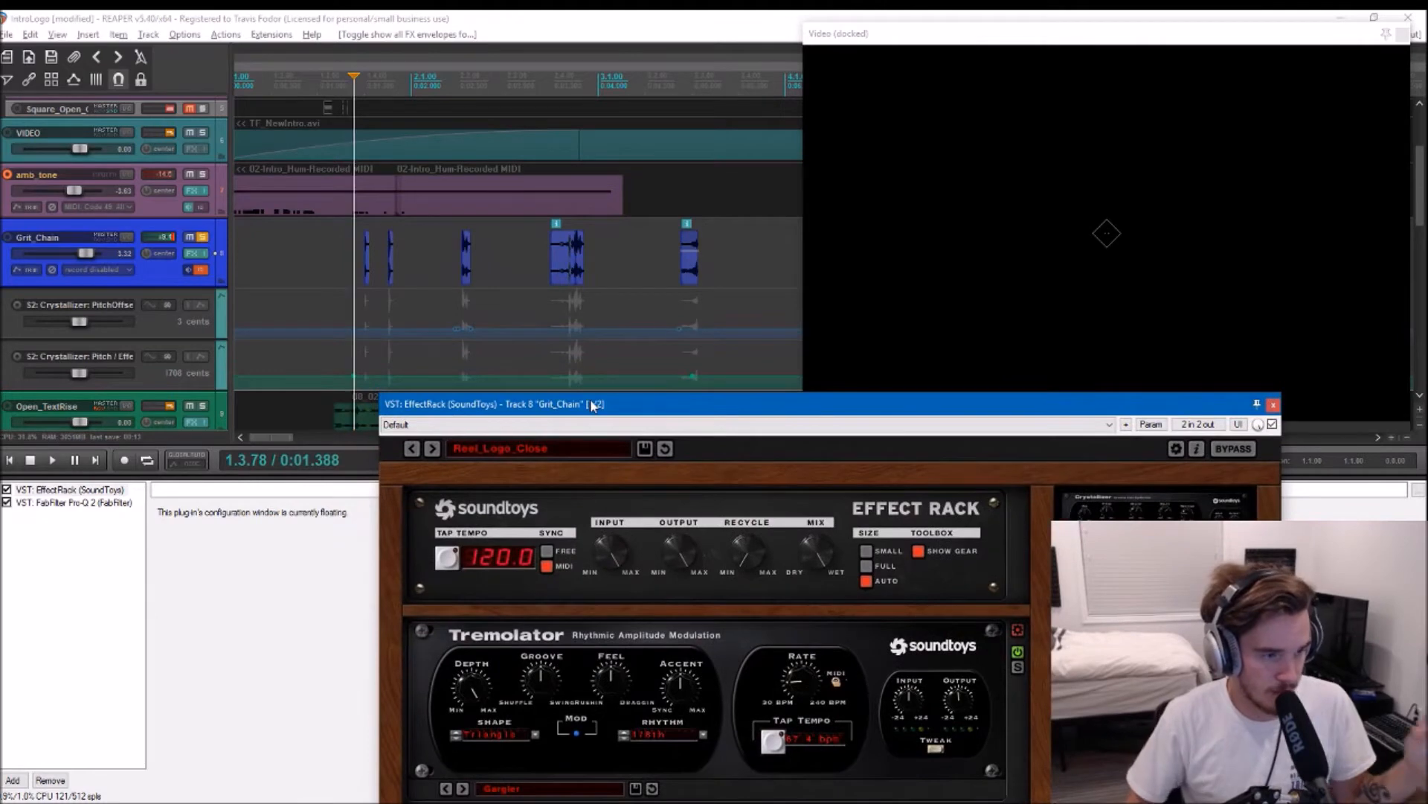
drag(592, 404, 666, 166)
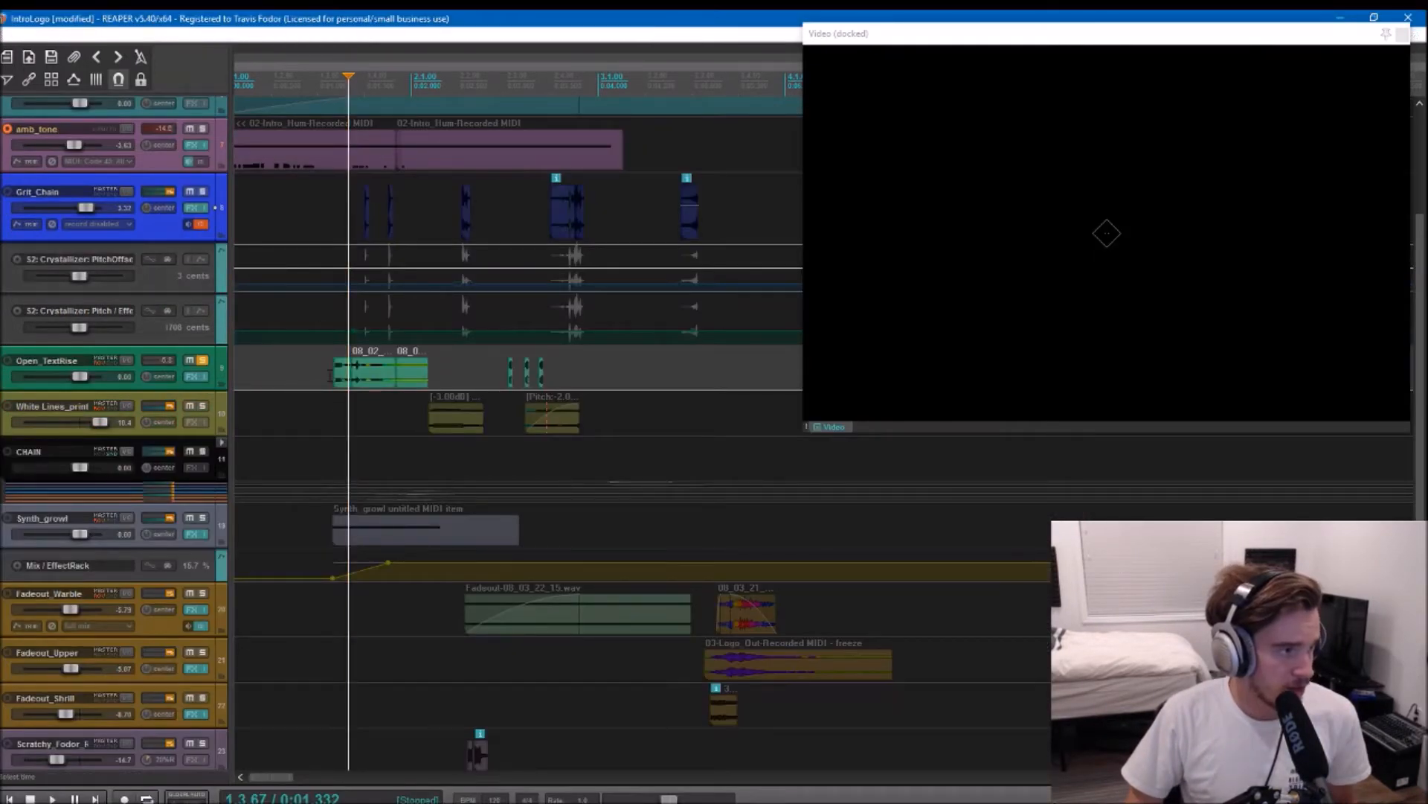
Step: Audition the soloed Open_TextRise track from just before its first clip
click(328, 375)
key(space)
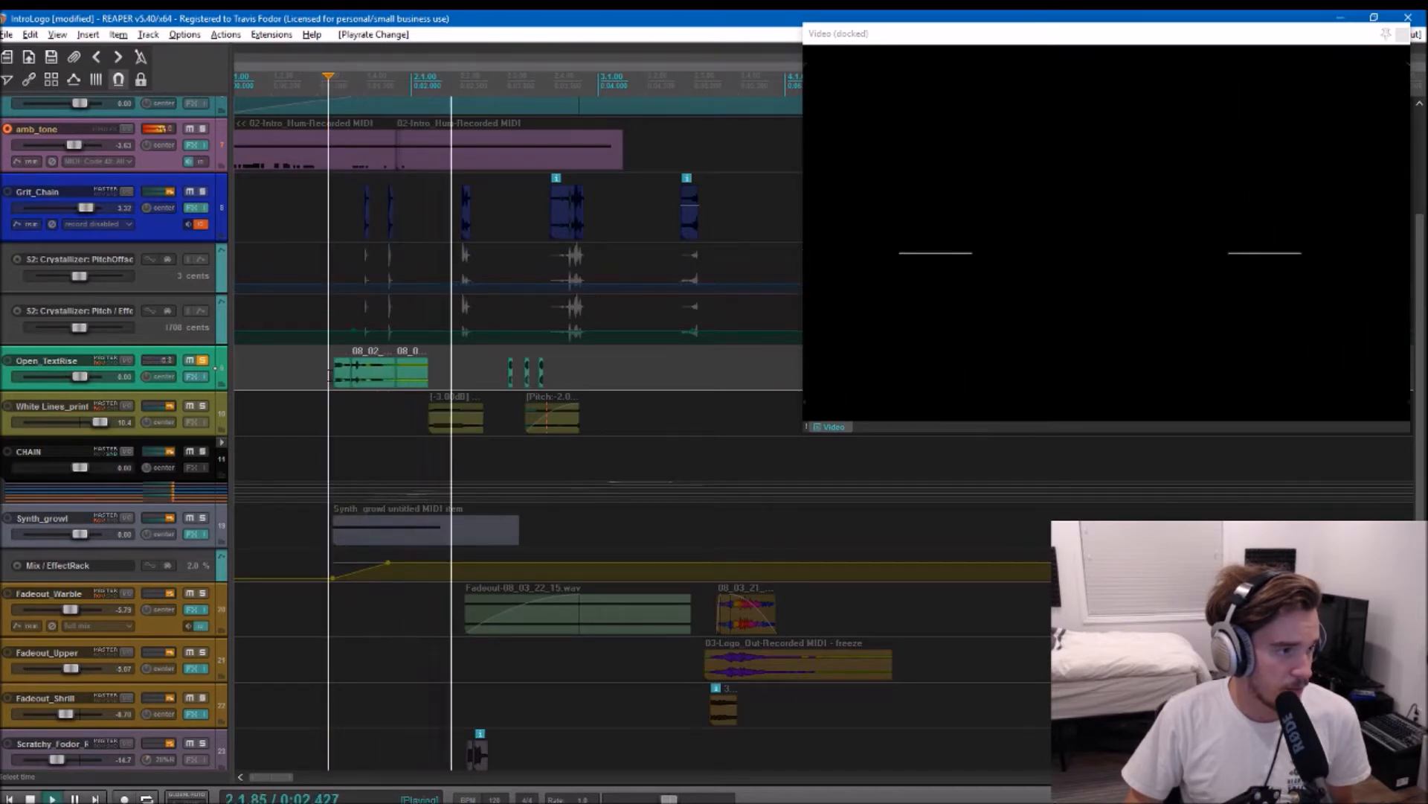
key(space)
Step: Examine the three short clips on the Open_TextRise track up close, including their individual pitch settings
click(511, 375)
scroll(546, 374, up, 3)
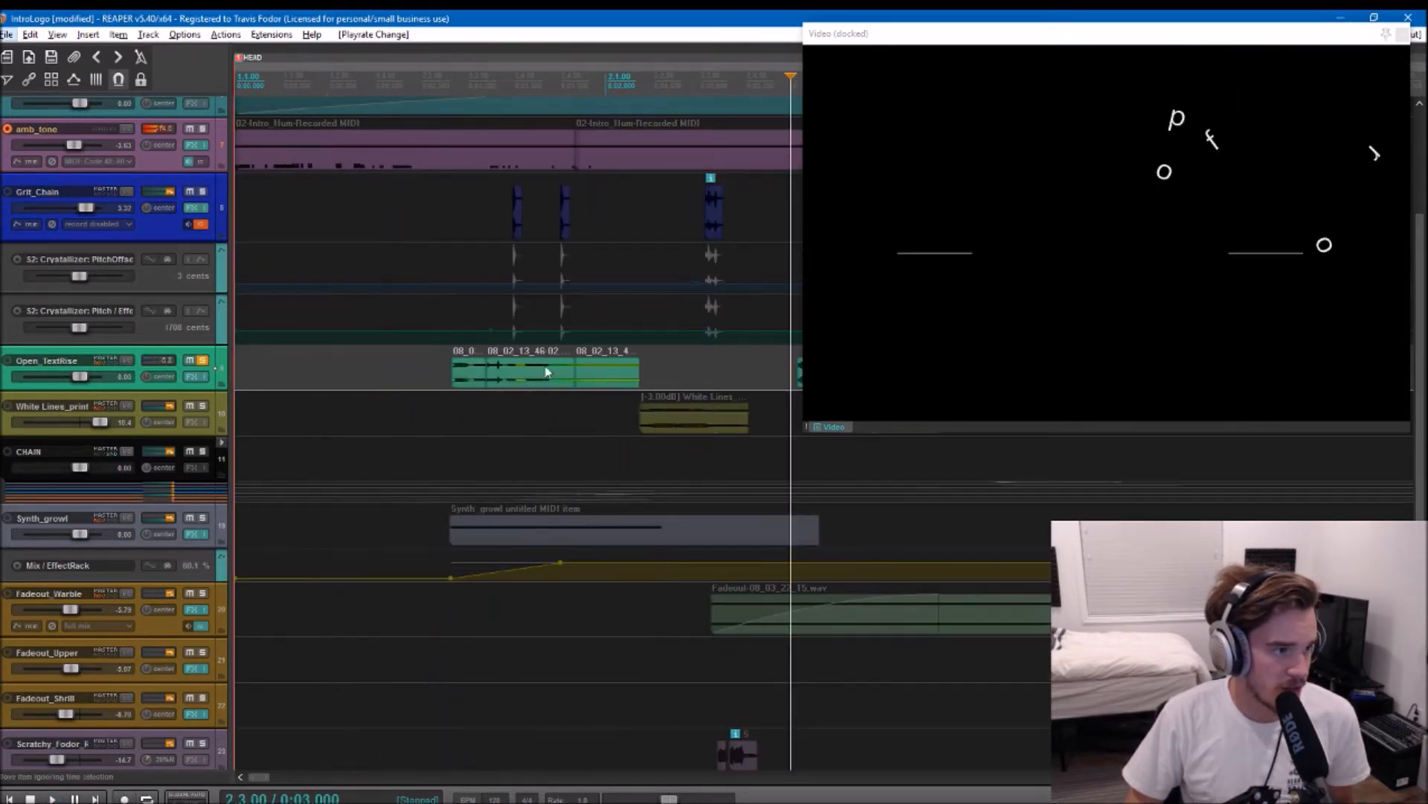
click(645, 361)
scroll(644, 362, right, 4)
click(507, 370)
scroll(544, 378, up, 4)
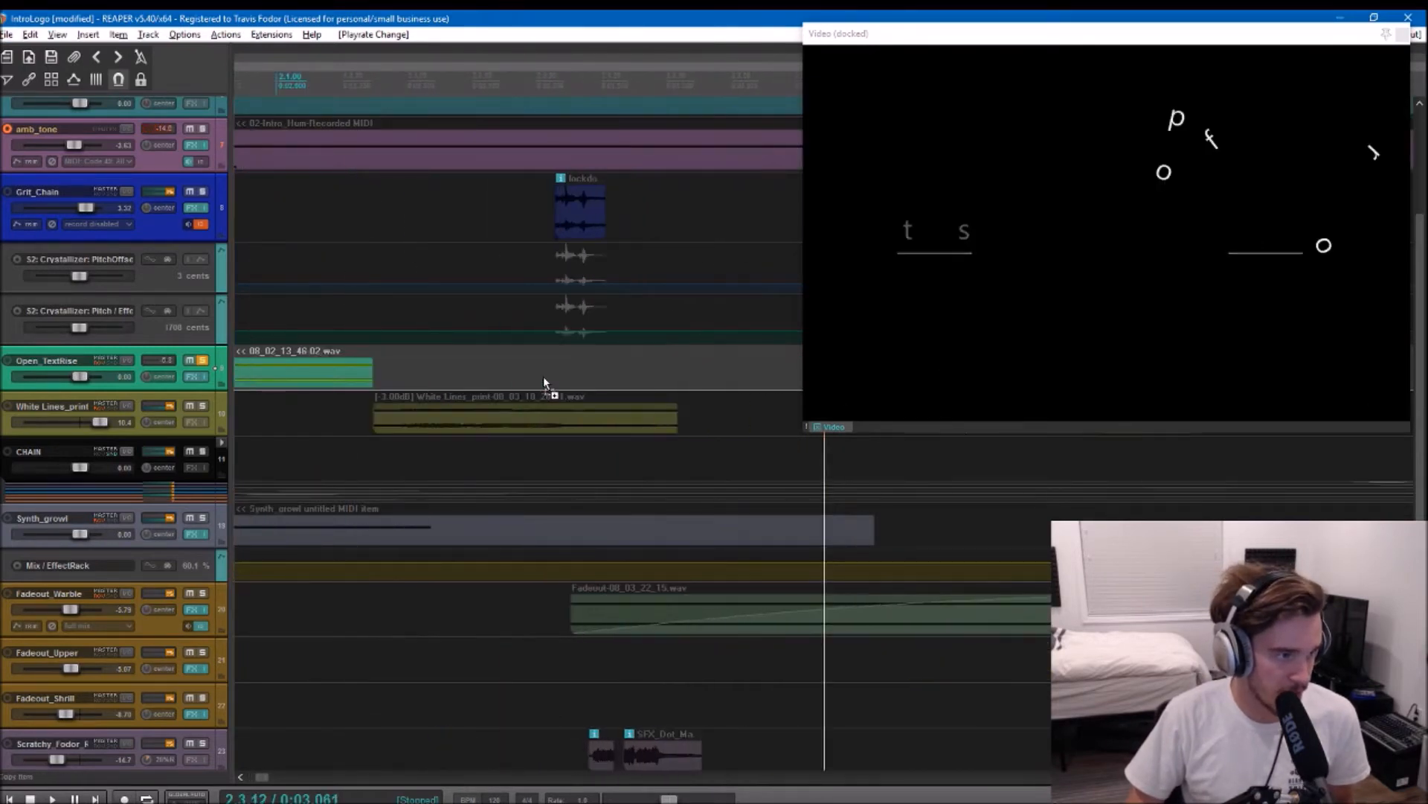
click(645, 359)
scroll(644, 358, right, 4)
double_click(541, 363)
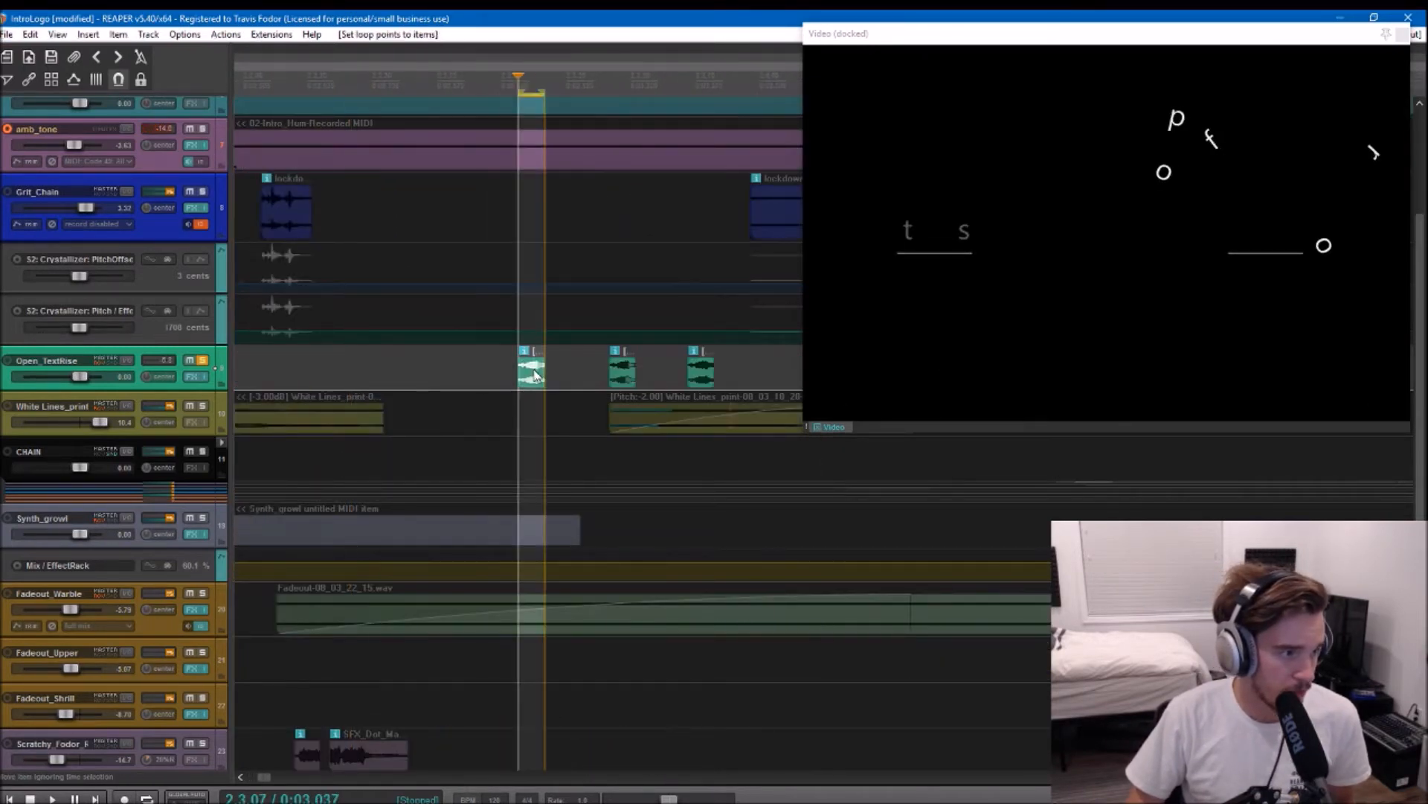
scroll(558, 363, up, 4)
click(592, 372)
scroll(601, 375, right, 2)
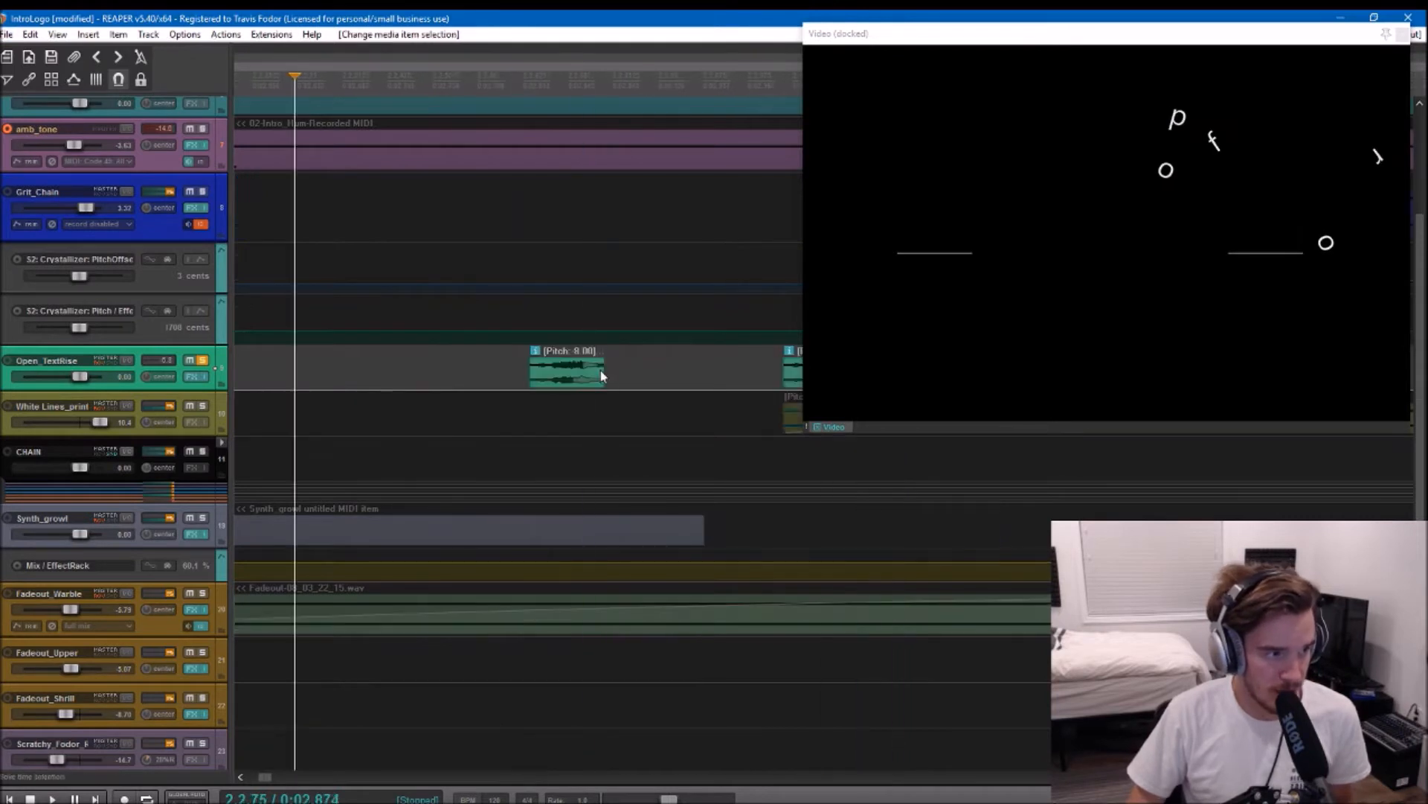
scroll(607, 366, right, 1)
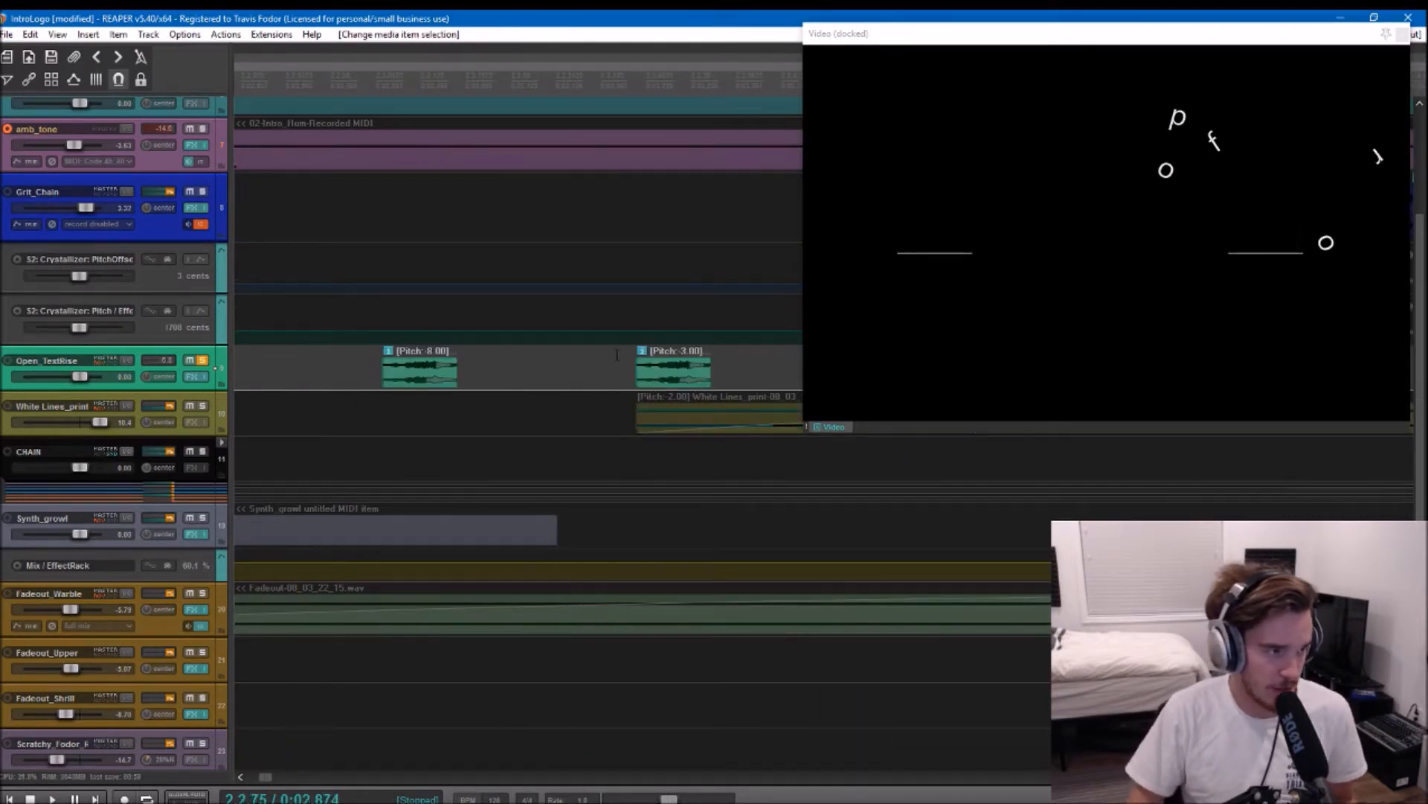
Step: Open the Open_TextRise effects chain and inspect EchoBoy Jr and the FabFilter Pro-Q 2 curve
click(360, 354)
scroll(361, 355, down, 2)
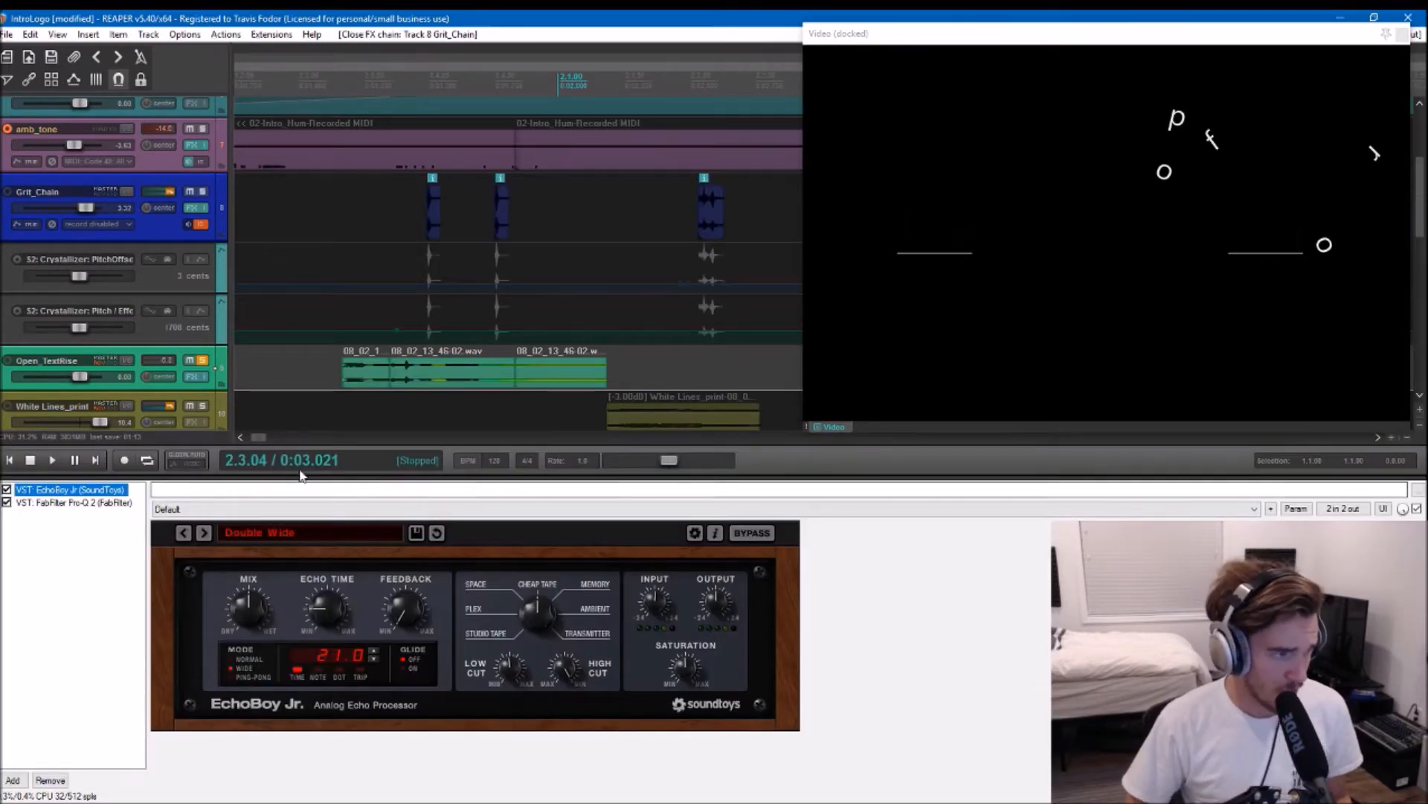
click(648, 362)
scroll(648, 362, right, 3)
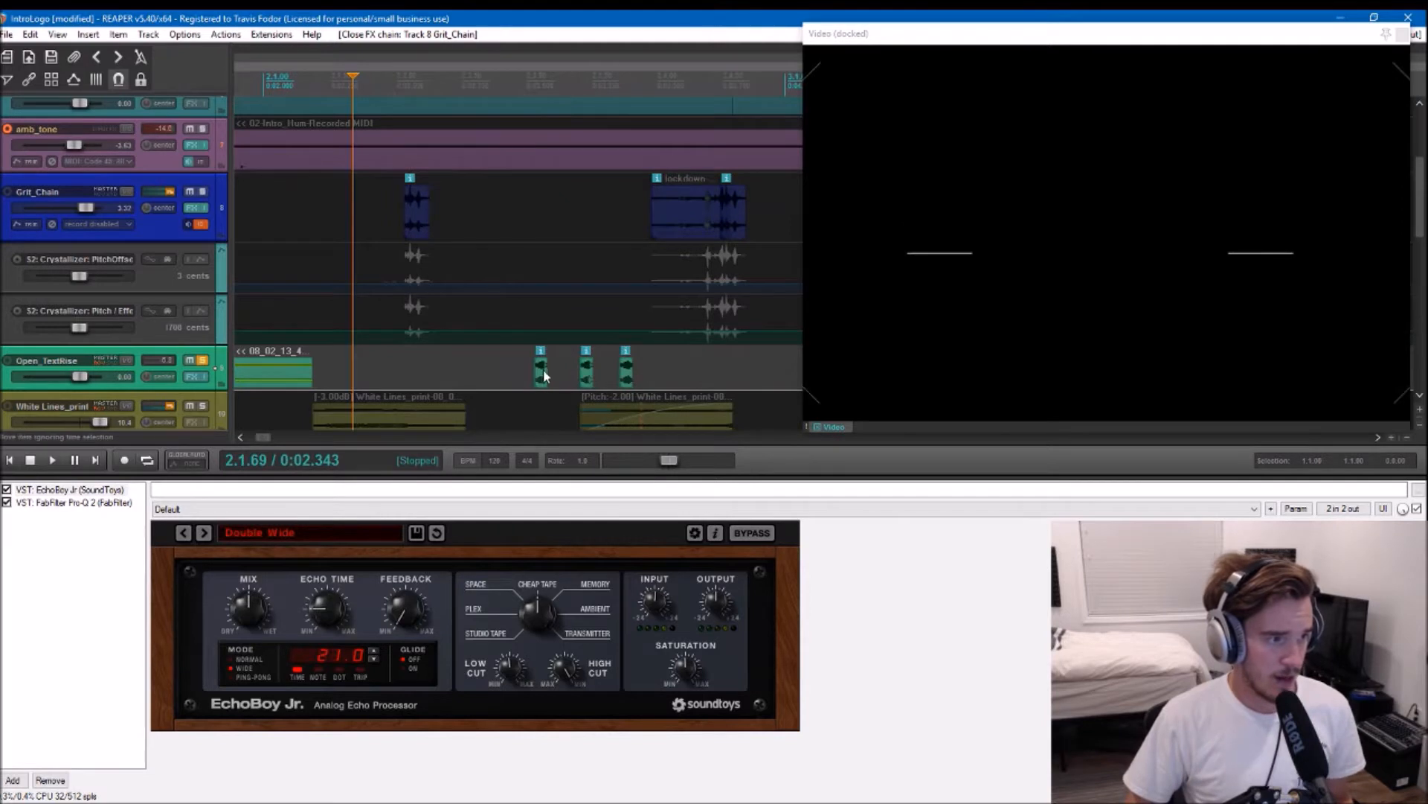
click(520, 366)
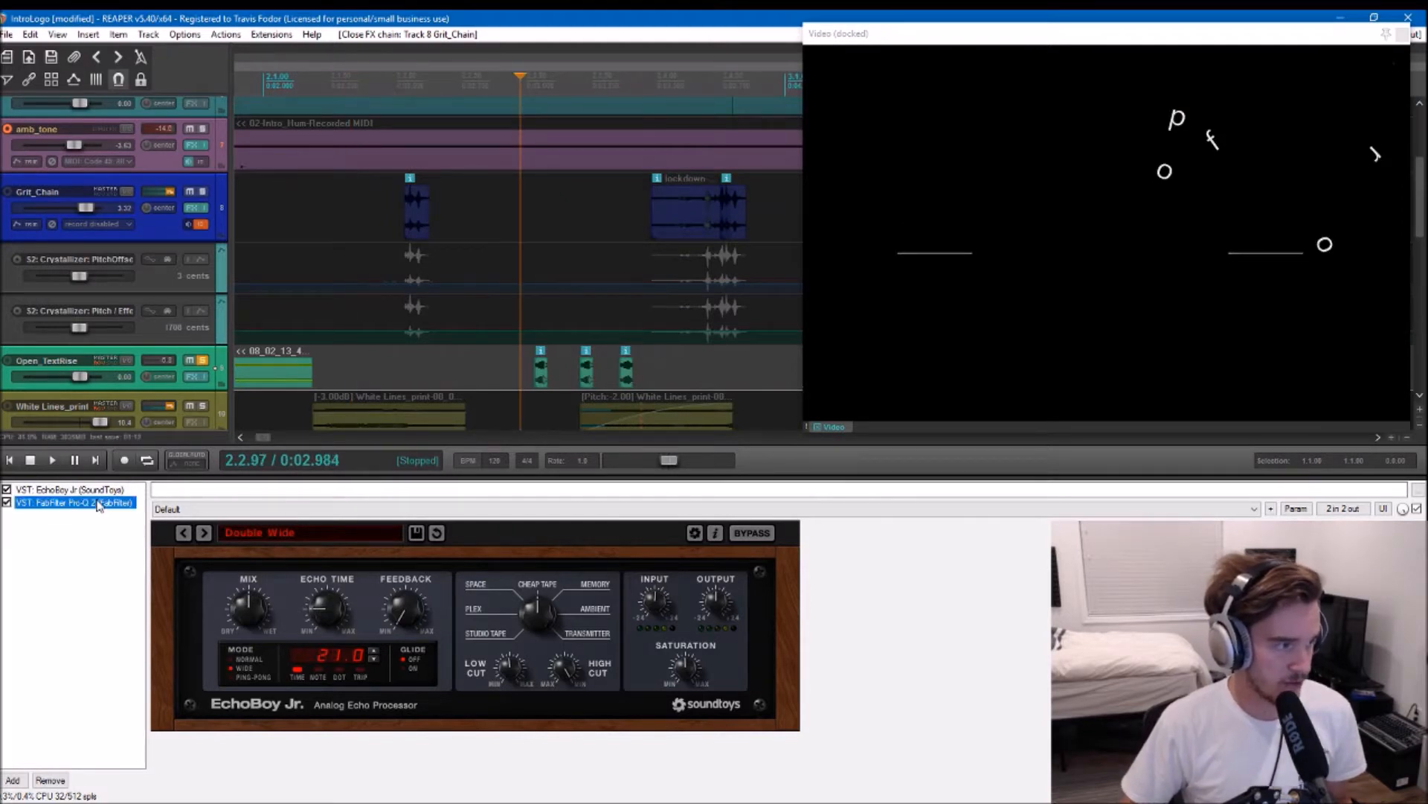
click(74, 502)
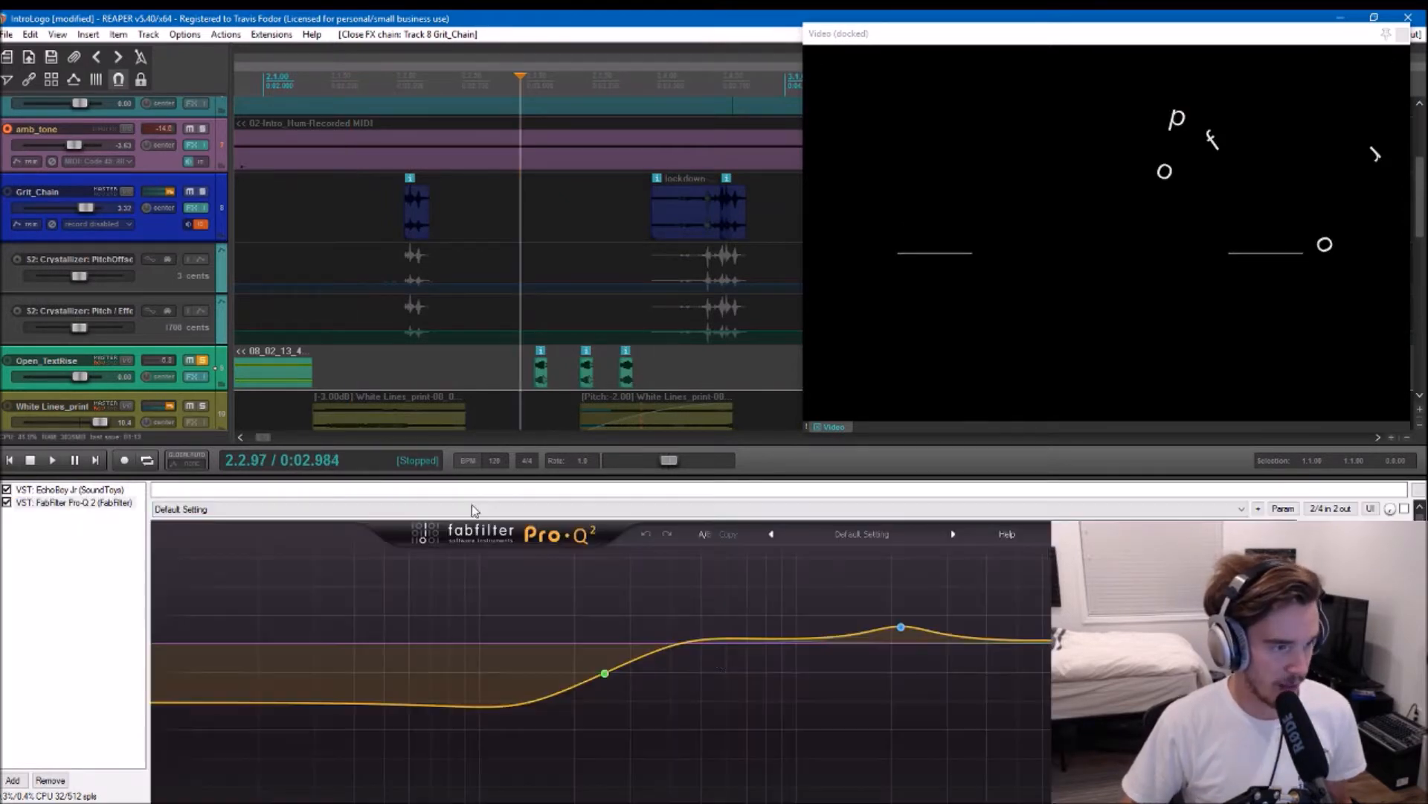
Step: Bypass Pro-Q 2 and EchoBoy Jr on Open_TextRise and audition the three short clips dry
click(475, 376)
scroll(491, 379, left, 3)
click(6, 502)
click(6, 489)
scroll(493, 364, right, 3)
click(493, 364)
key(space)
key(space)
Step: Re-enable EchoBoy Jr and Pro-Q 2 on Open_TextRise and audition the short clips with both effects
click(7, 488)
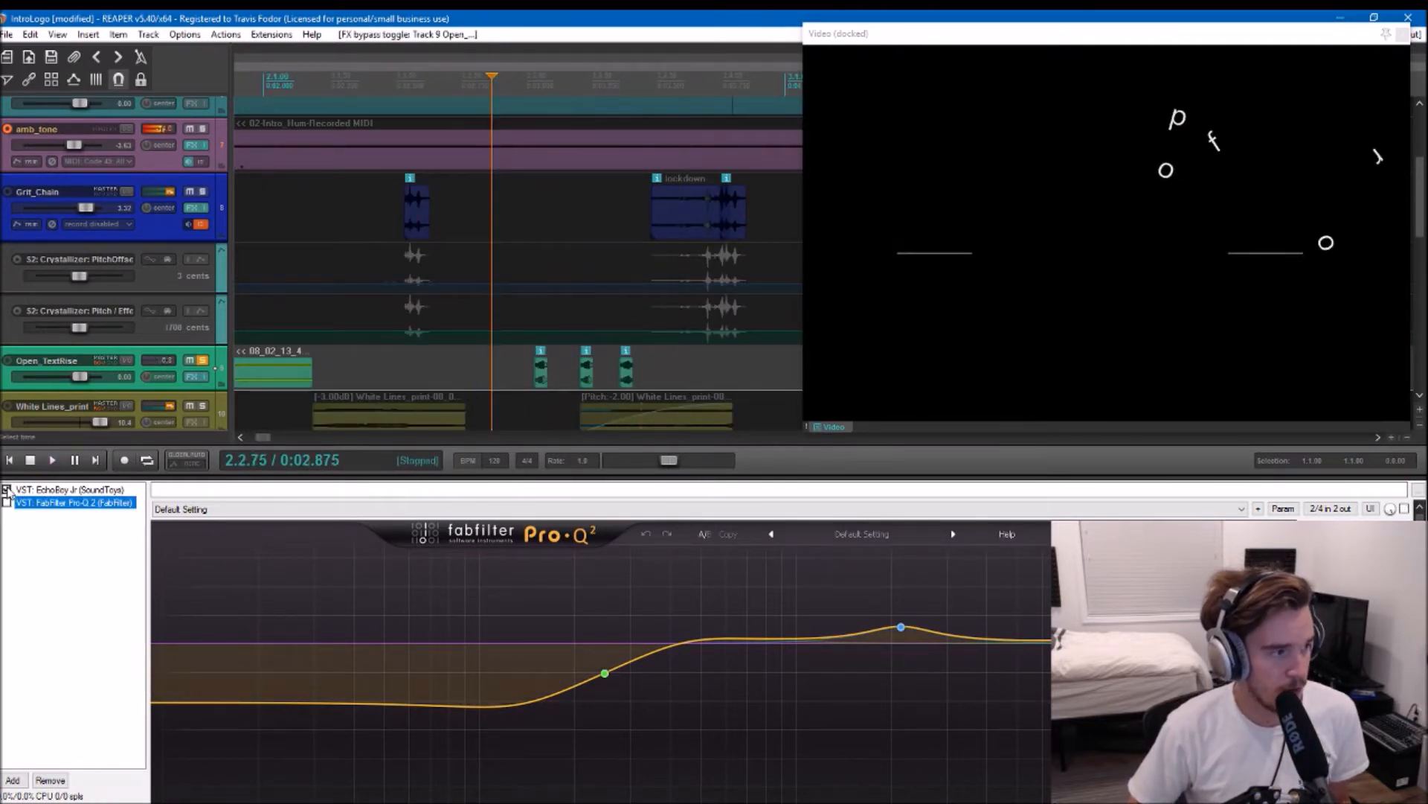
key(space)
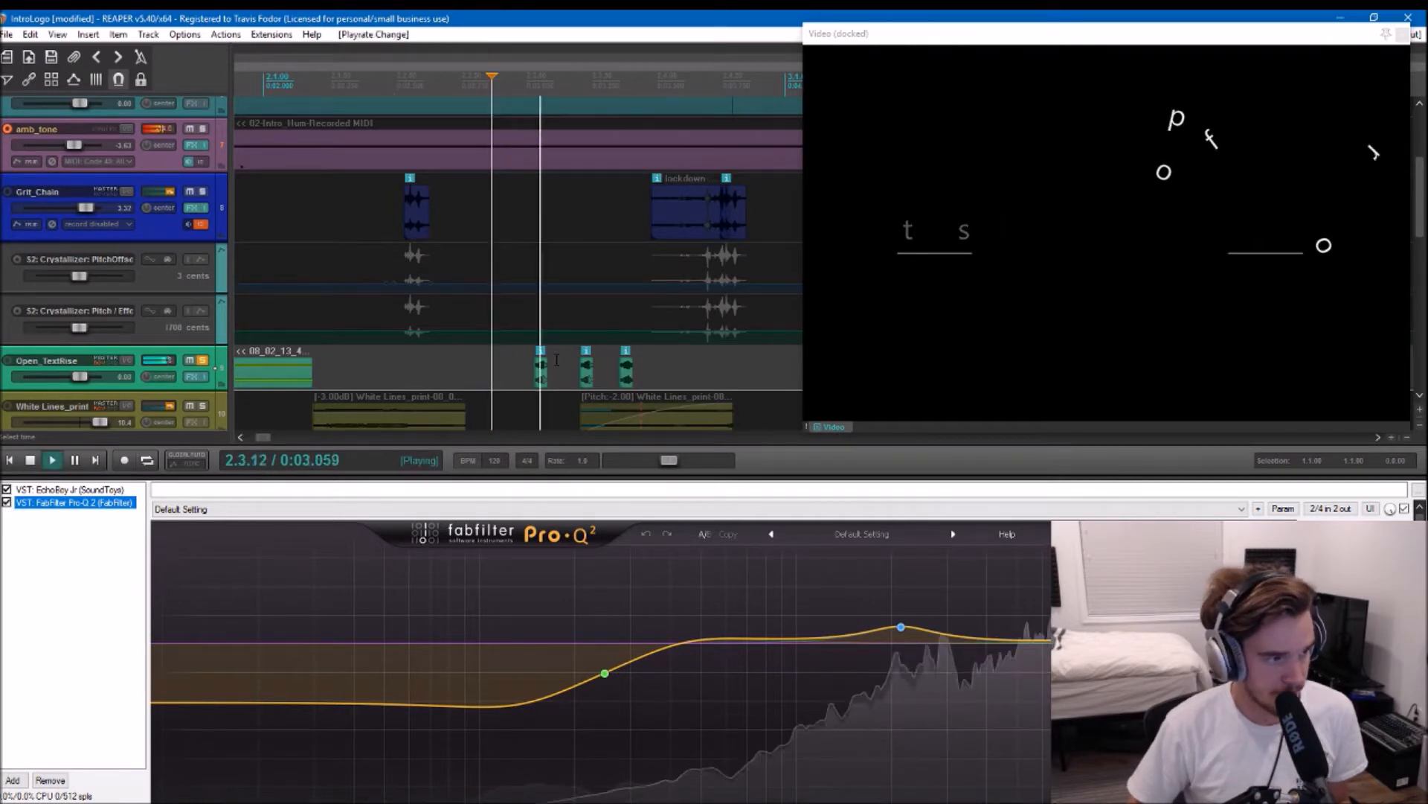
click(520, 364)
key(space)
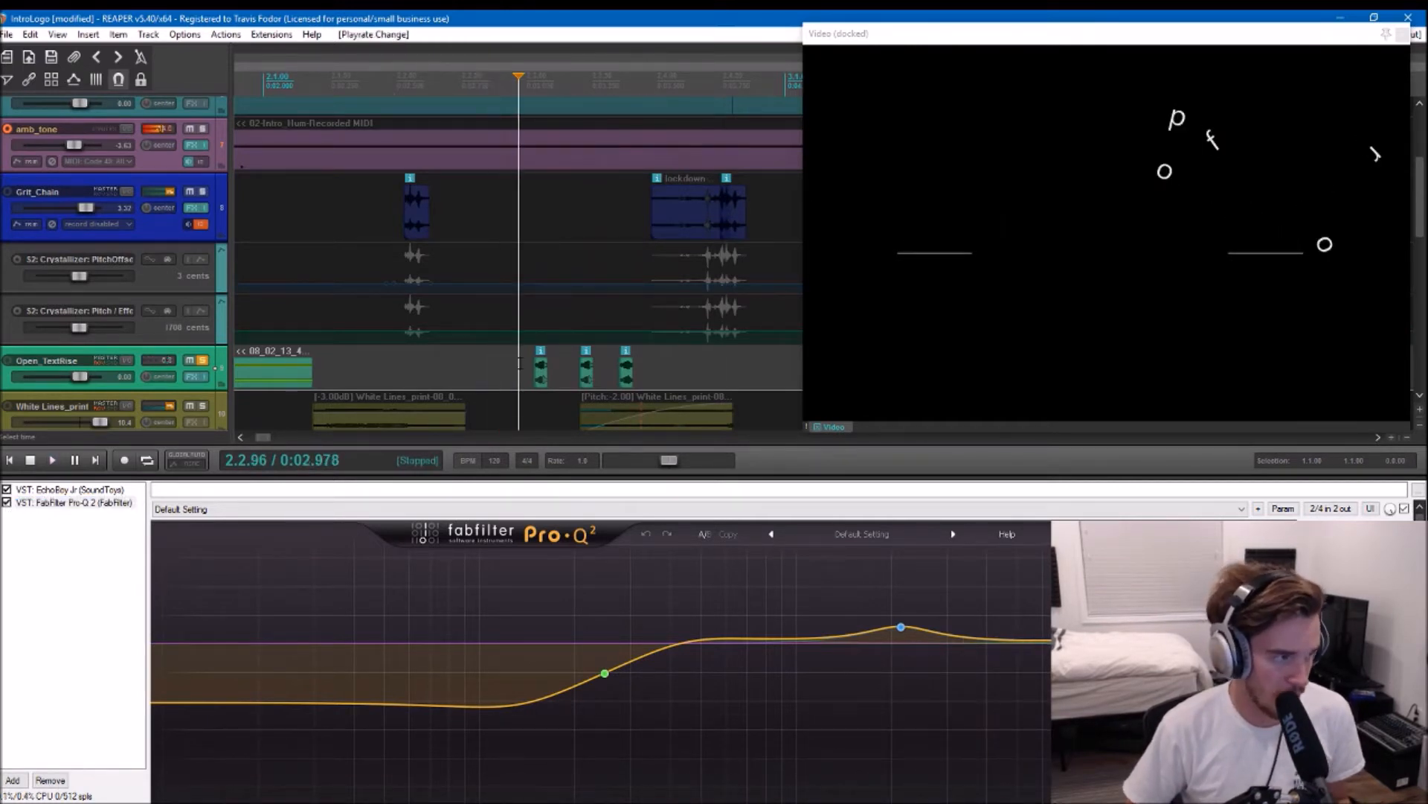
Step: Unsolo the Open_TextRise track and hide its docked effects chain
scroll(489, 368, left, 5)
click(202, 360)
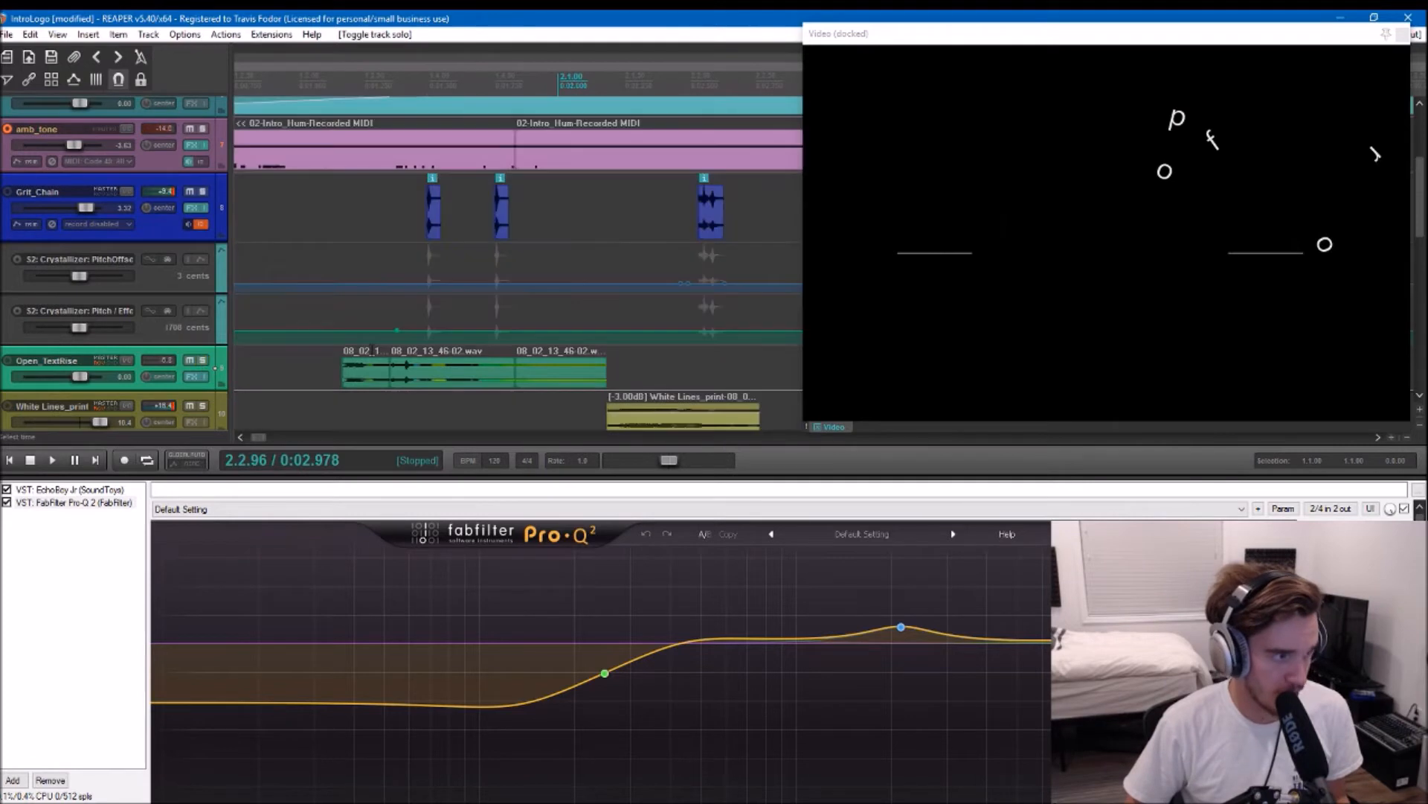
scroll(515, 372, down, 1)
click(515, 372)
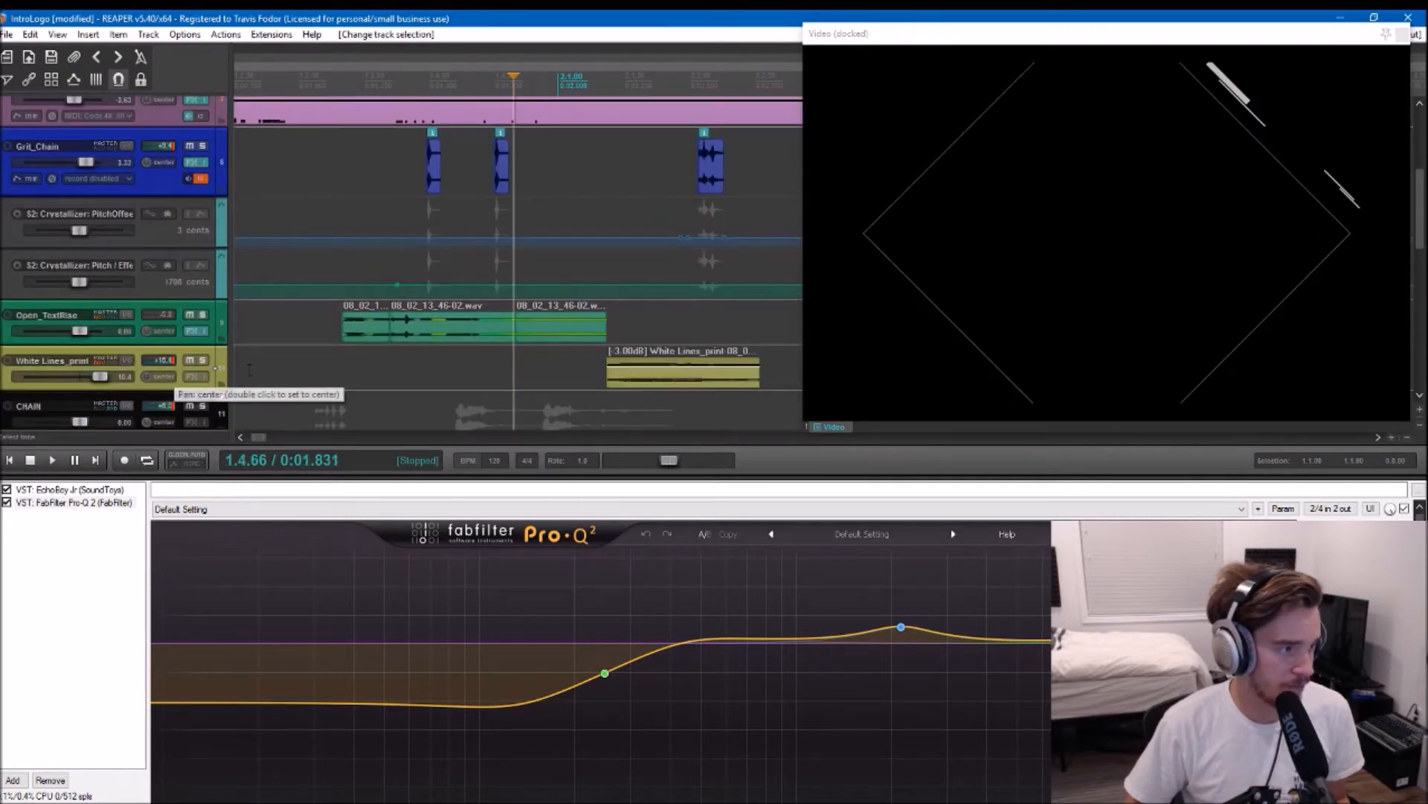
click(283, 364)
key(alt+d)
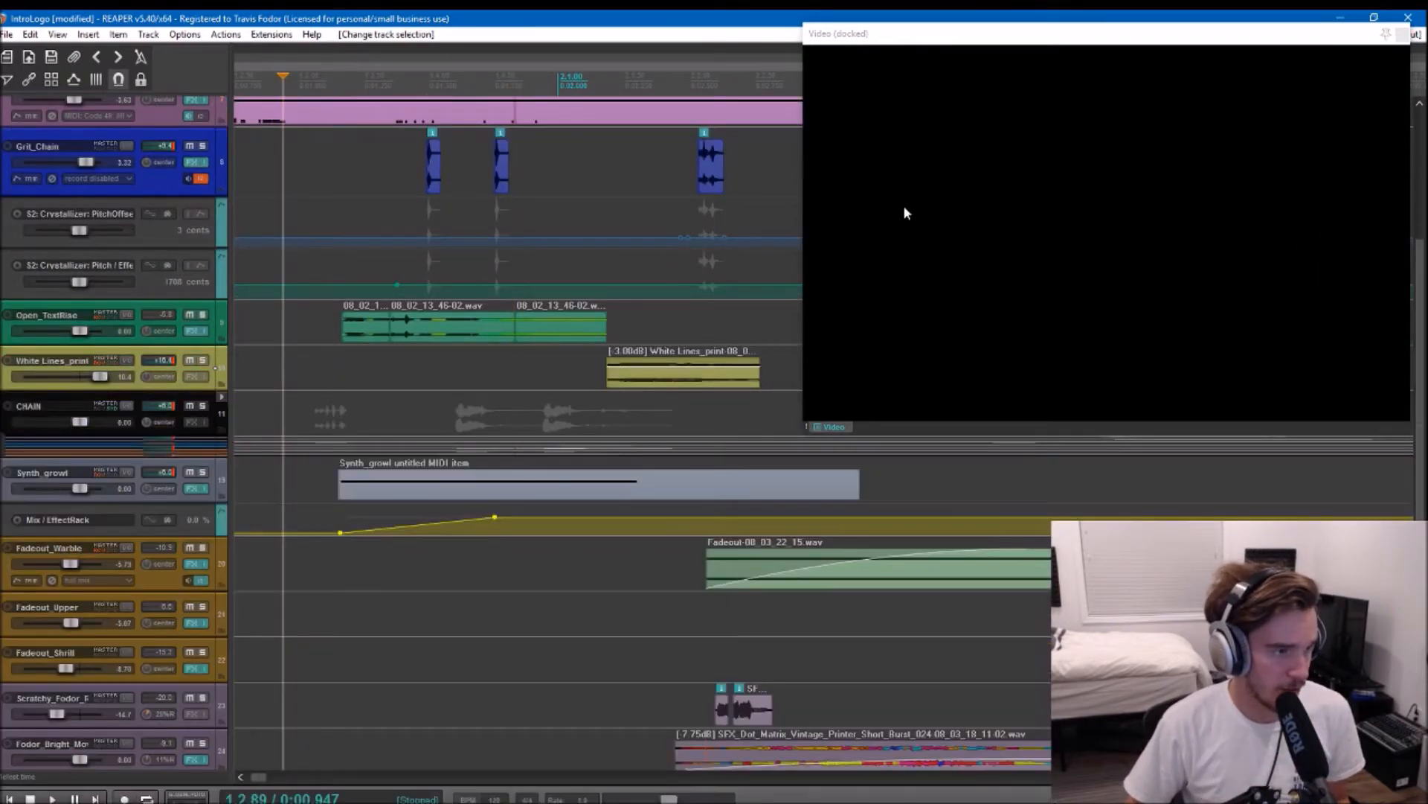
Step: Mute the White Lines_print track and unmute the raw White_Lines track along with its RAW_Unused folder
click(558, 372)
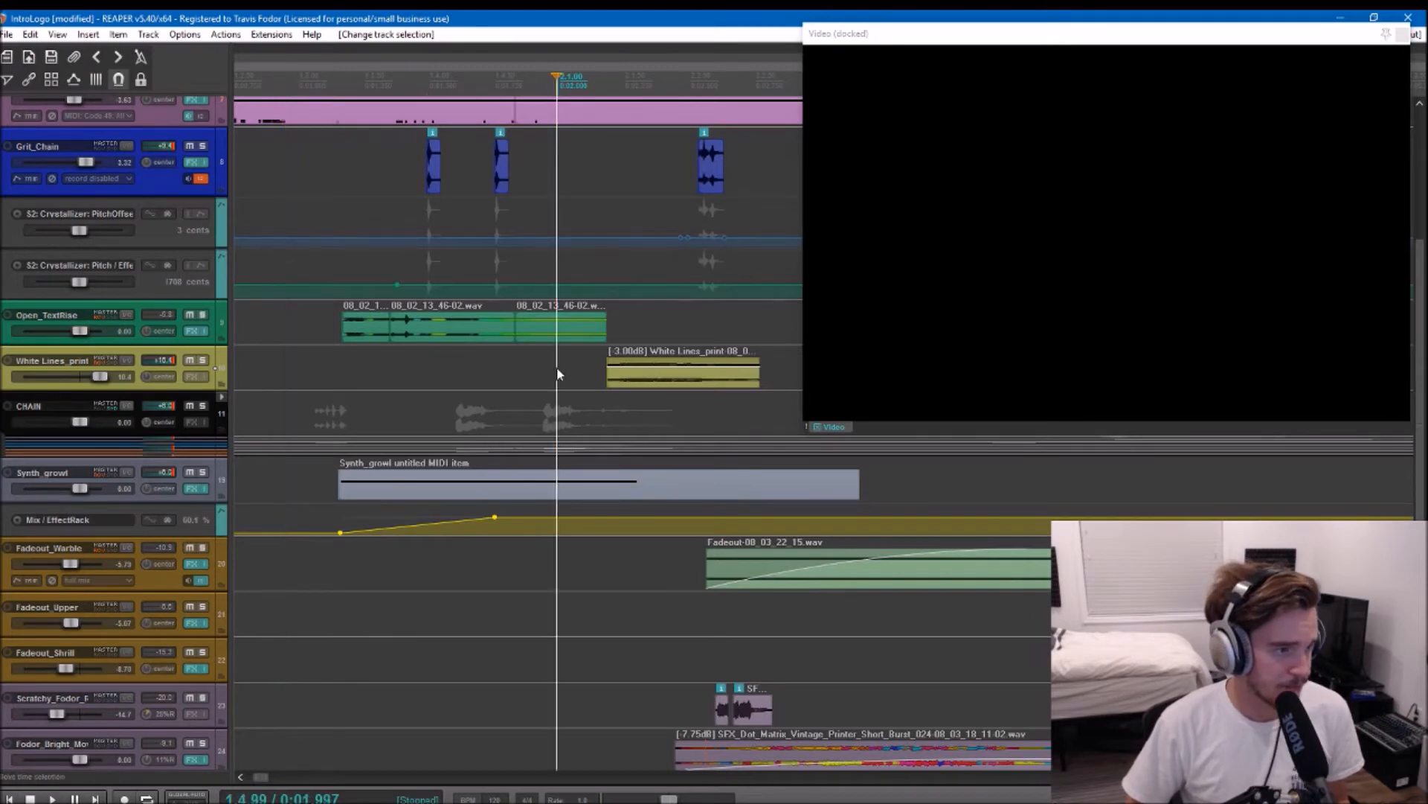
scroll(558, 372, right, 3)
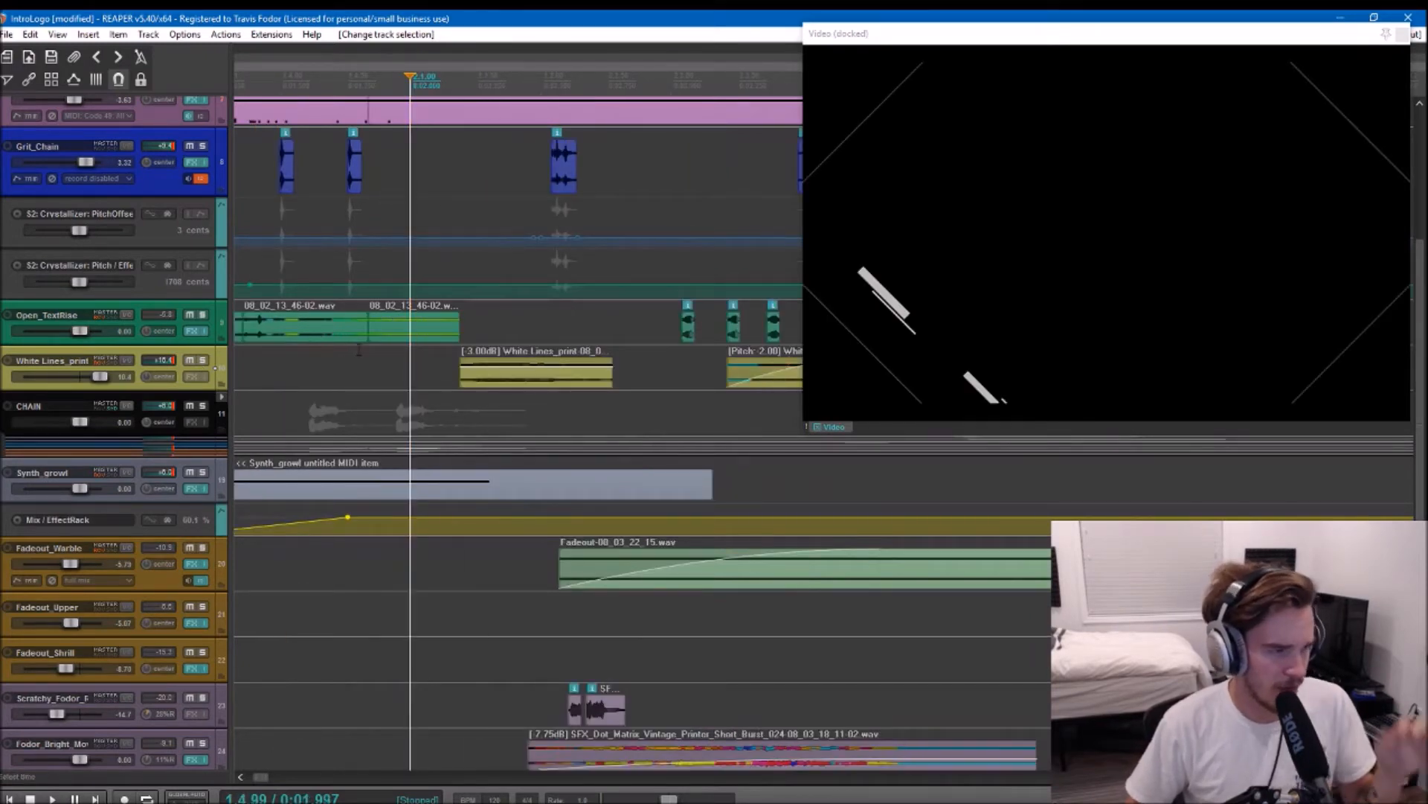
scroll(210, 366, up, 3)
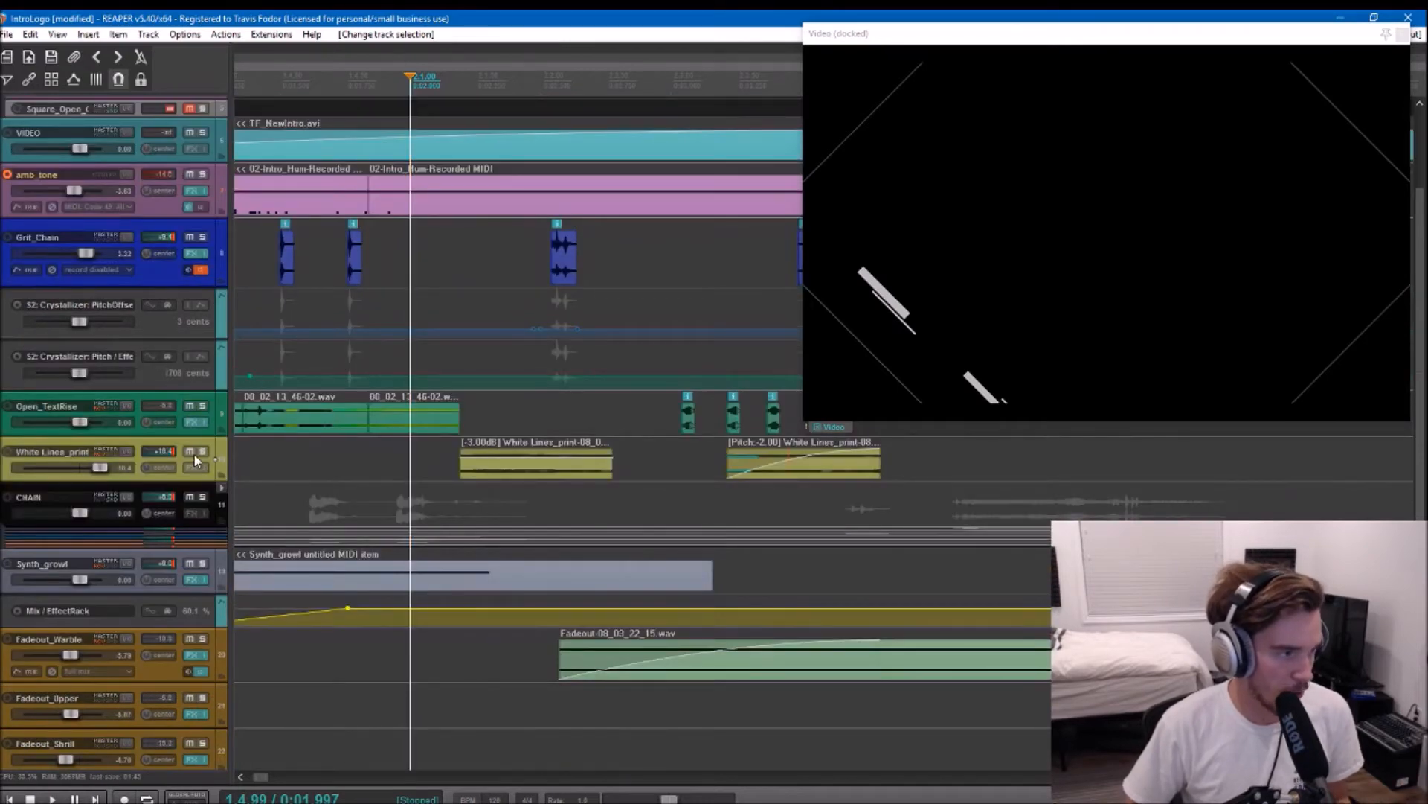
click(191, 452)
scroll(194, 453, up, 5)
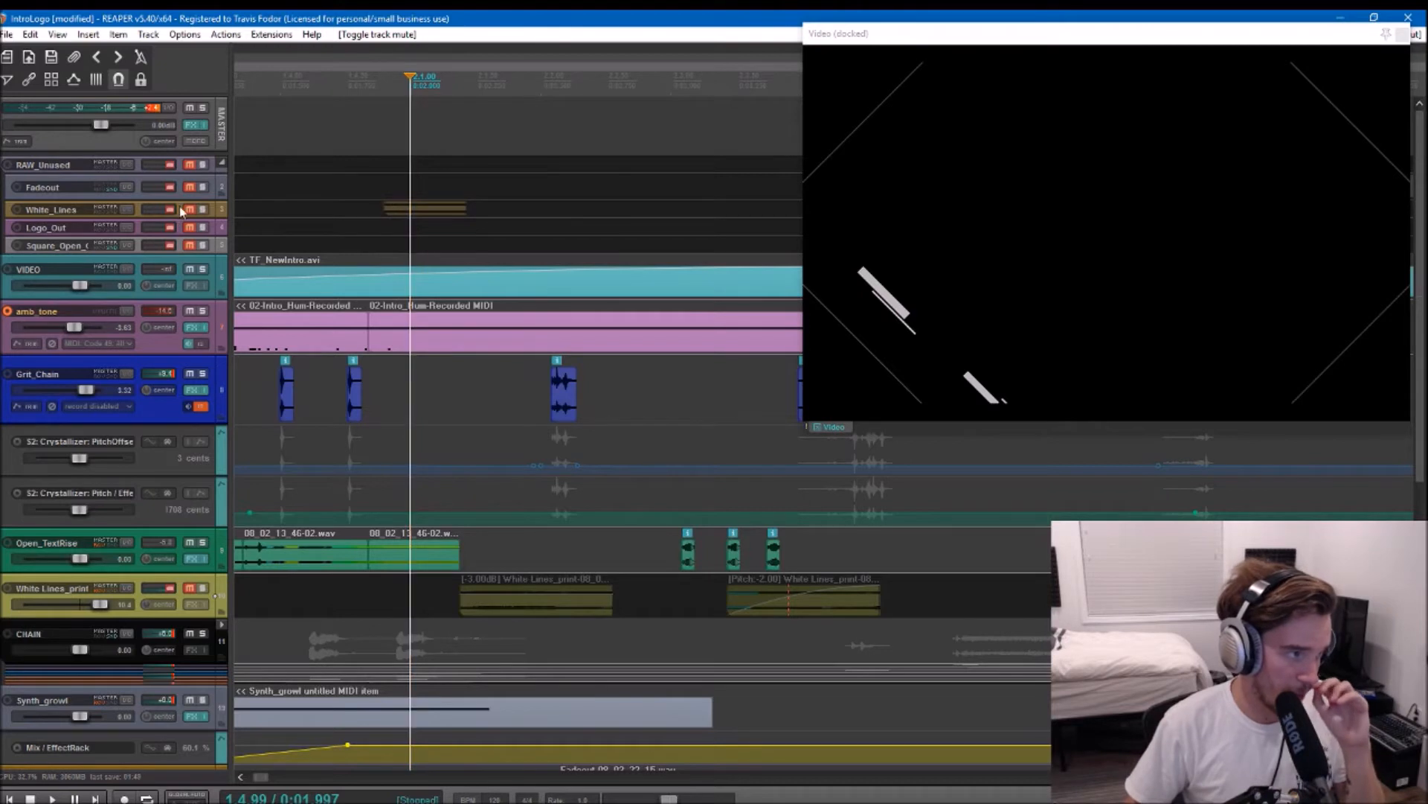
click(195, 166)
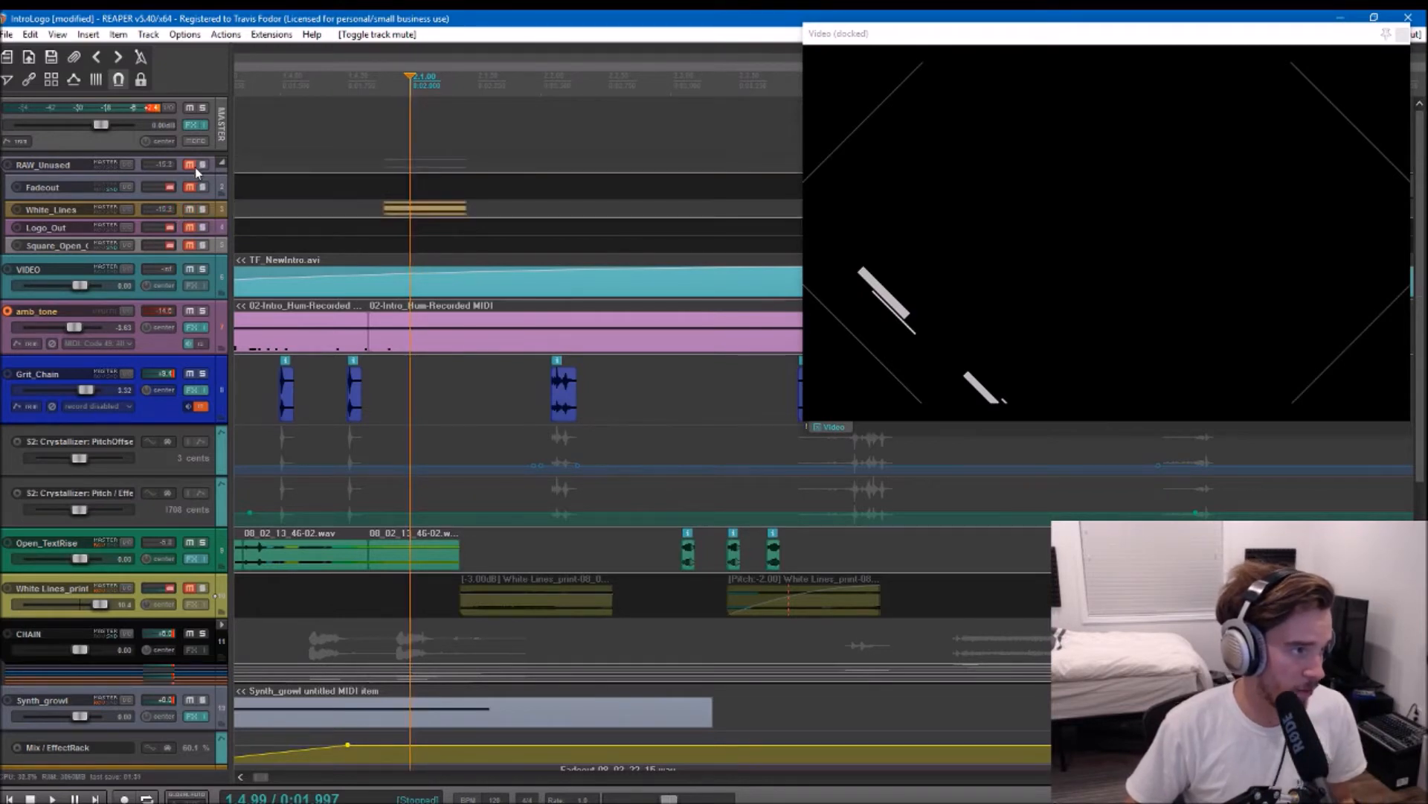
Step: Solo the RAW_Unused folder and its White_Lines track and audition the raw white-lines recording
click(203, 163)
click(202, 209)
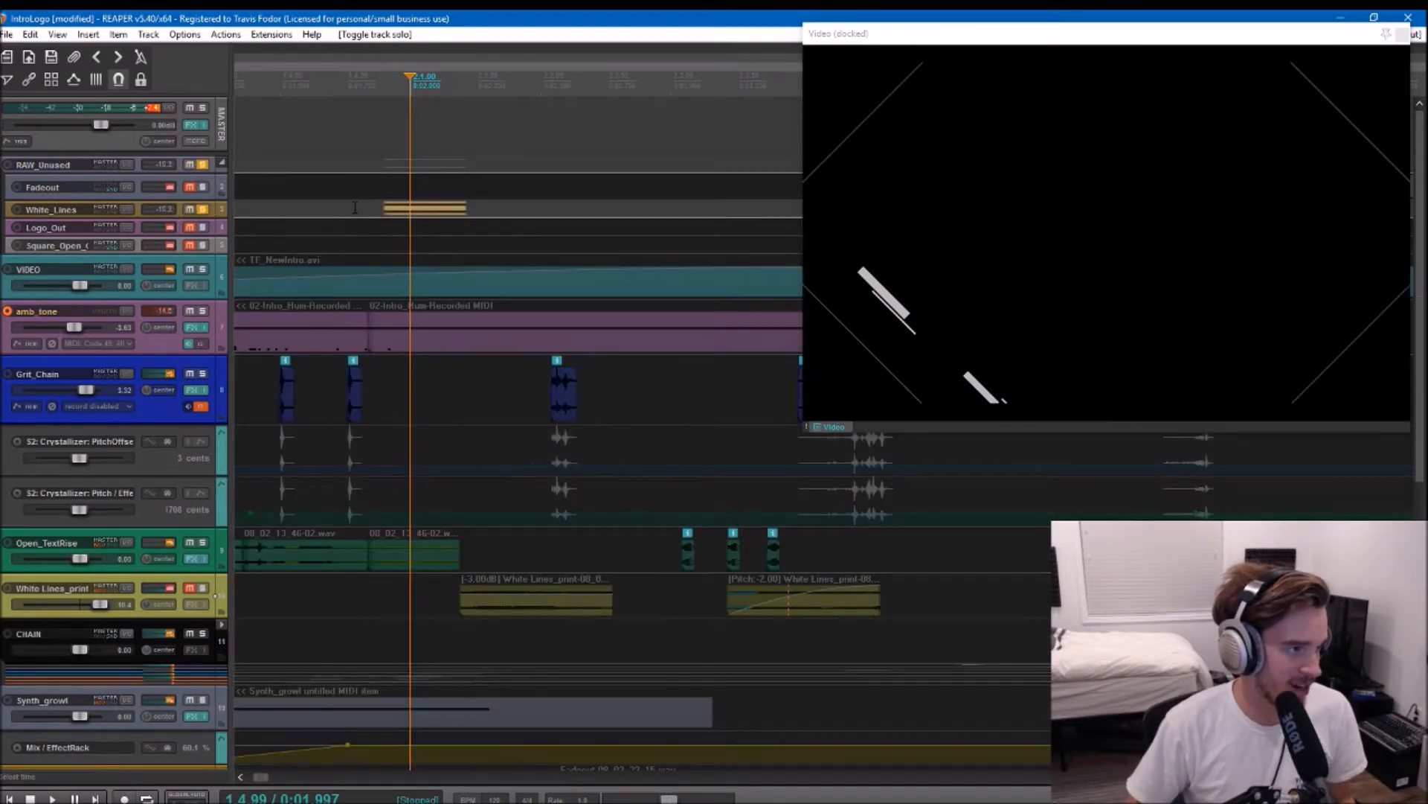
click(354, 209)
key(space)
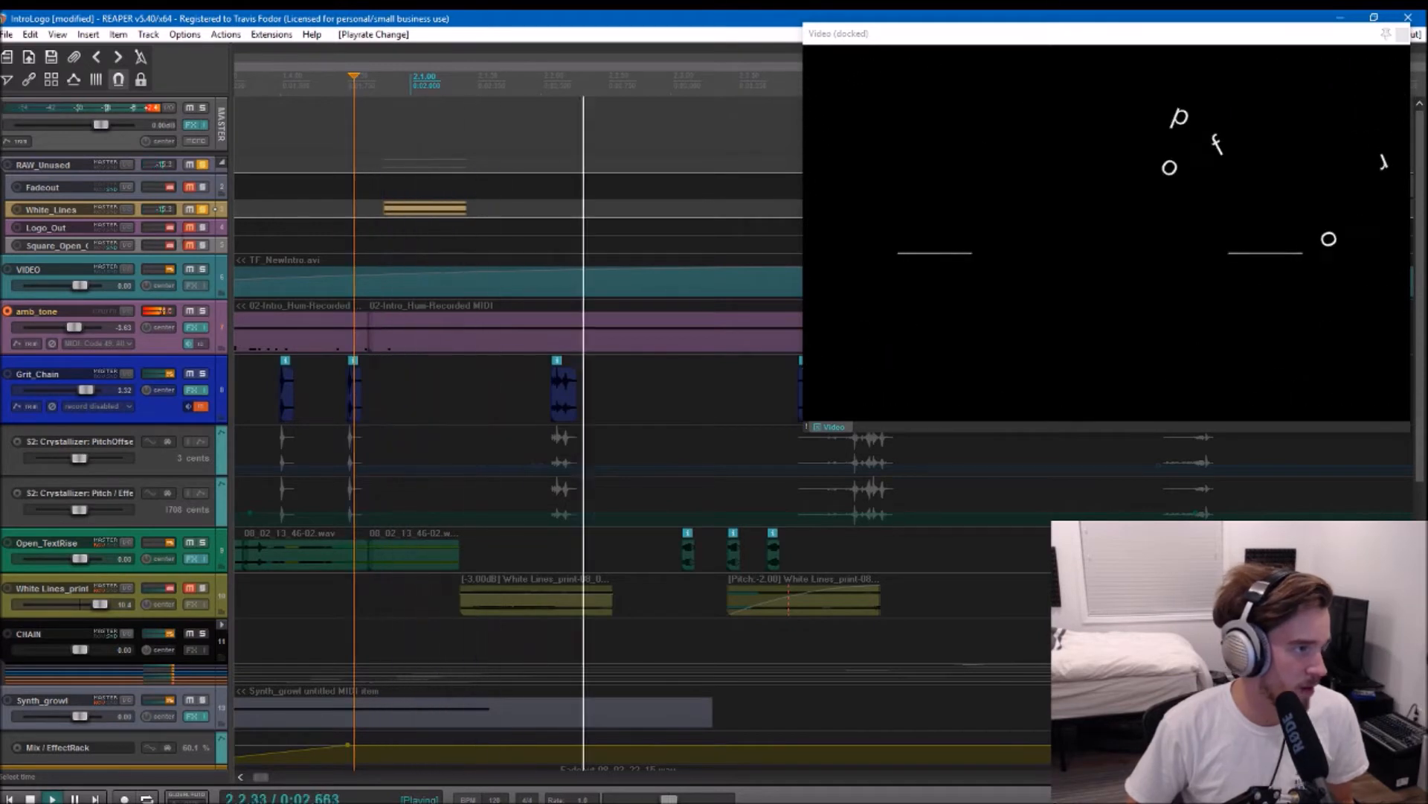
key(space)
Step: Clear the solo on the raw tracks and mute the RAW_Unused folder and White_Lines track again
click(202, 164)
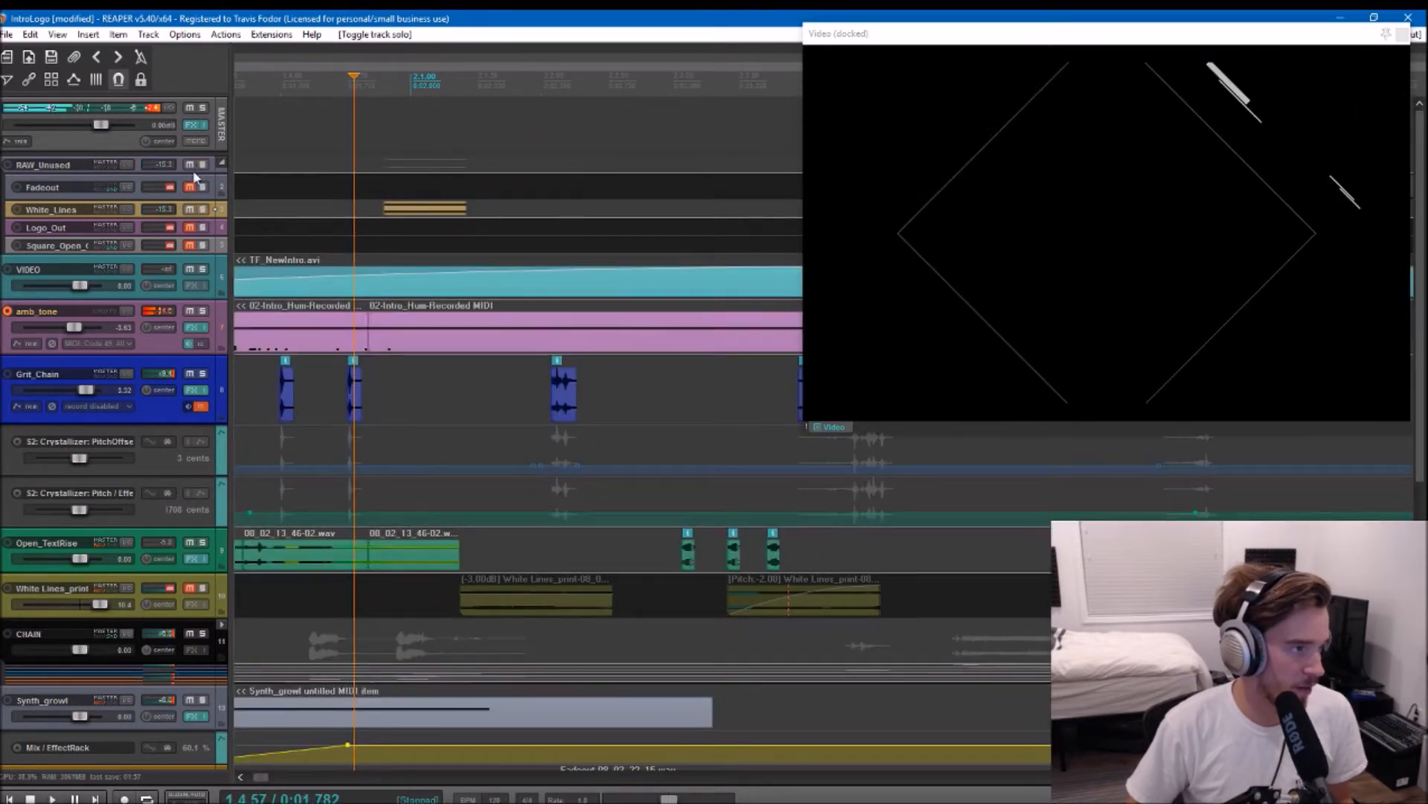
click(191, 163)
click(191, 209)
scroll(471, 450, down, 2)
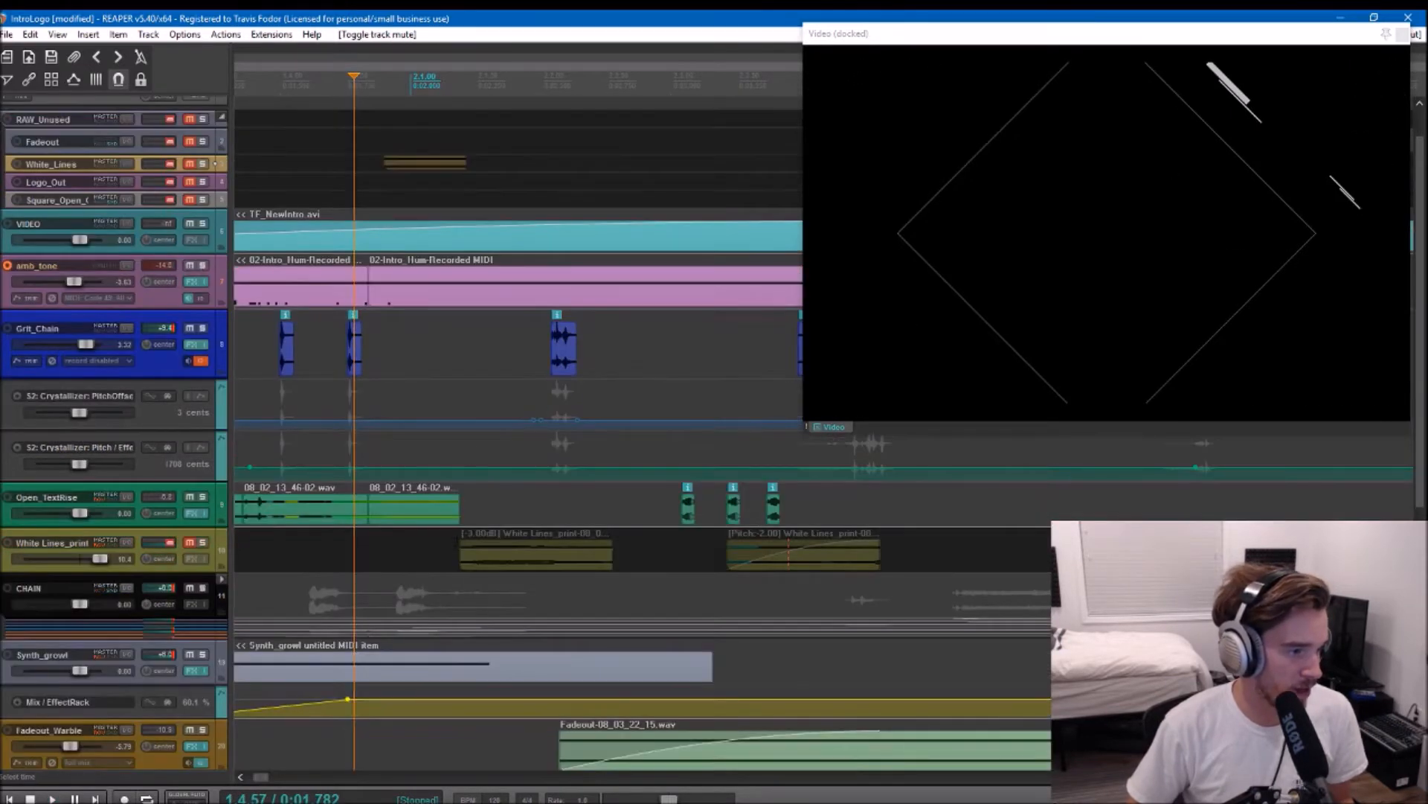
Step: Unmute and solo the White Lines_print track and audition its first clip
click(454, 550)
click(191, 542)
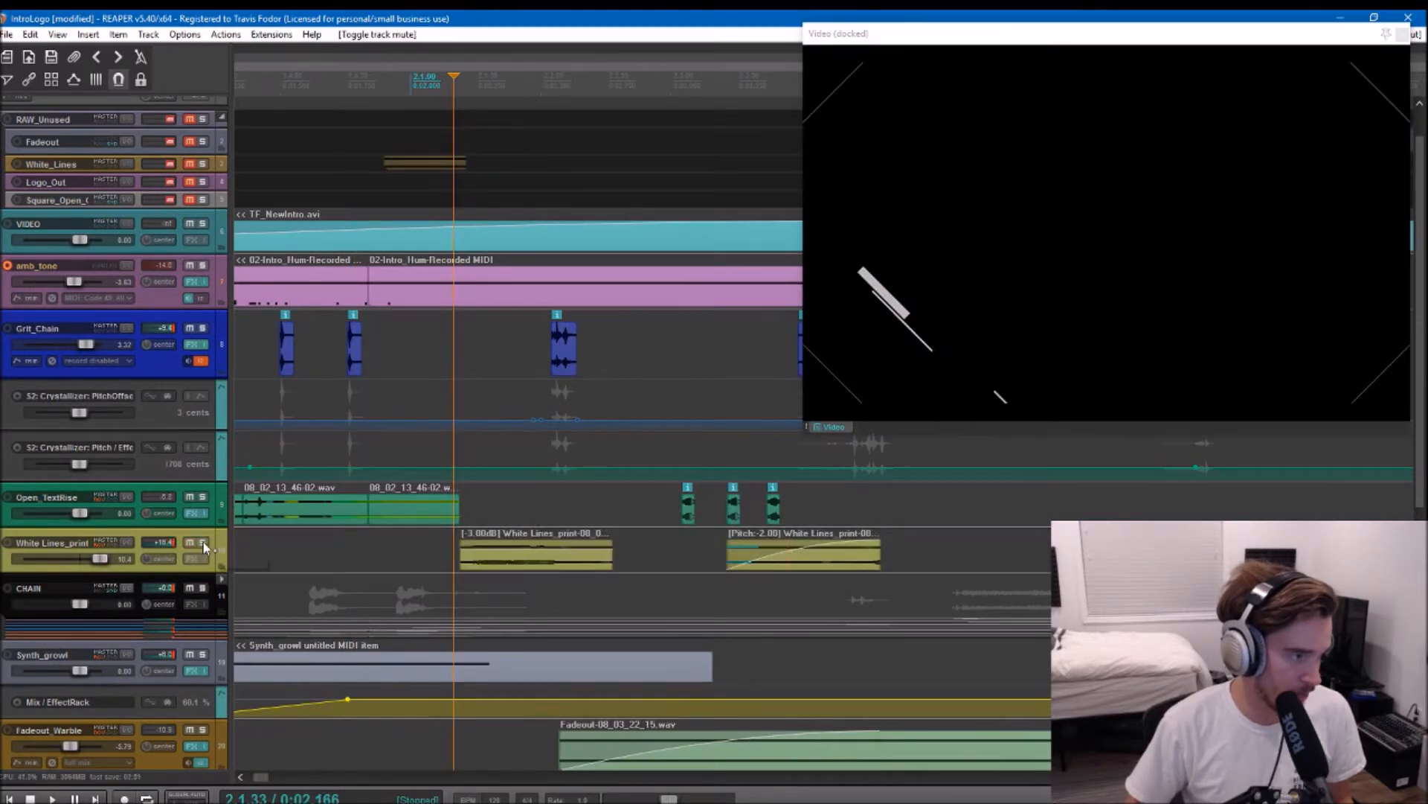
click(203, 542)
key(space)
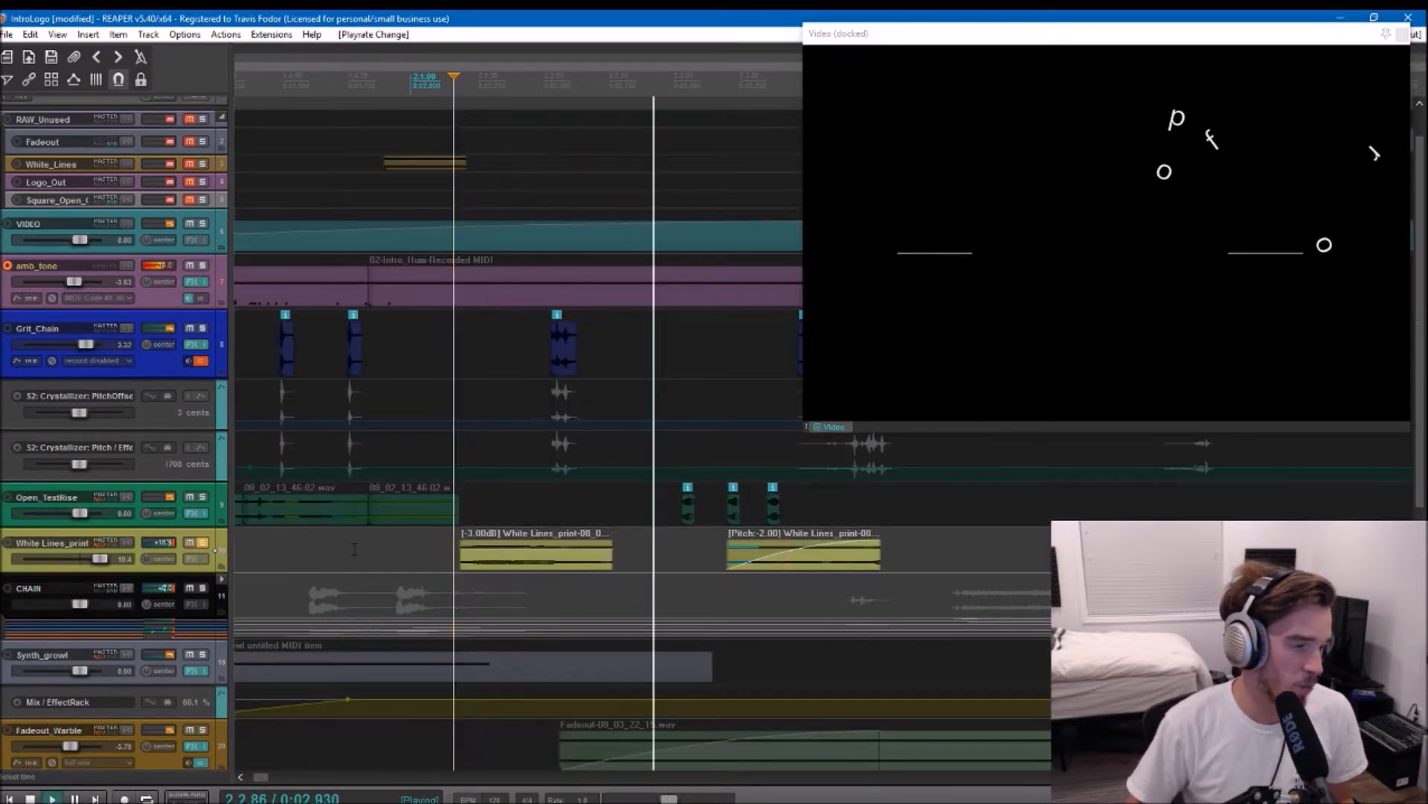
key(space)
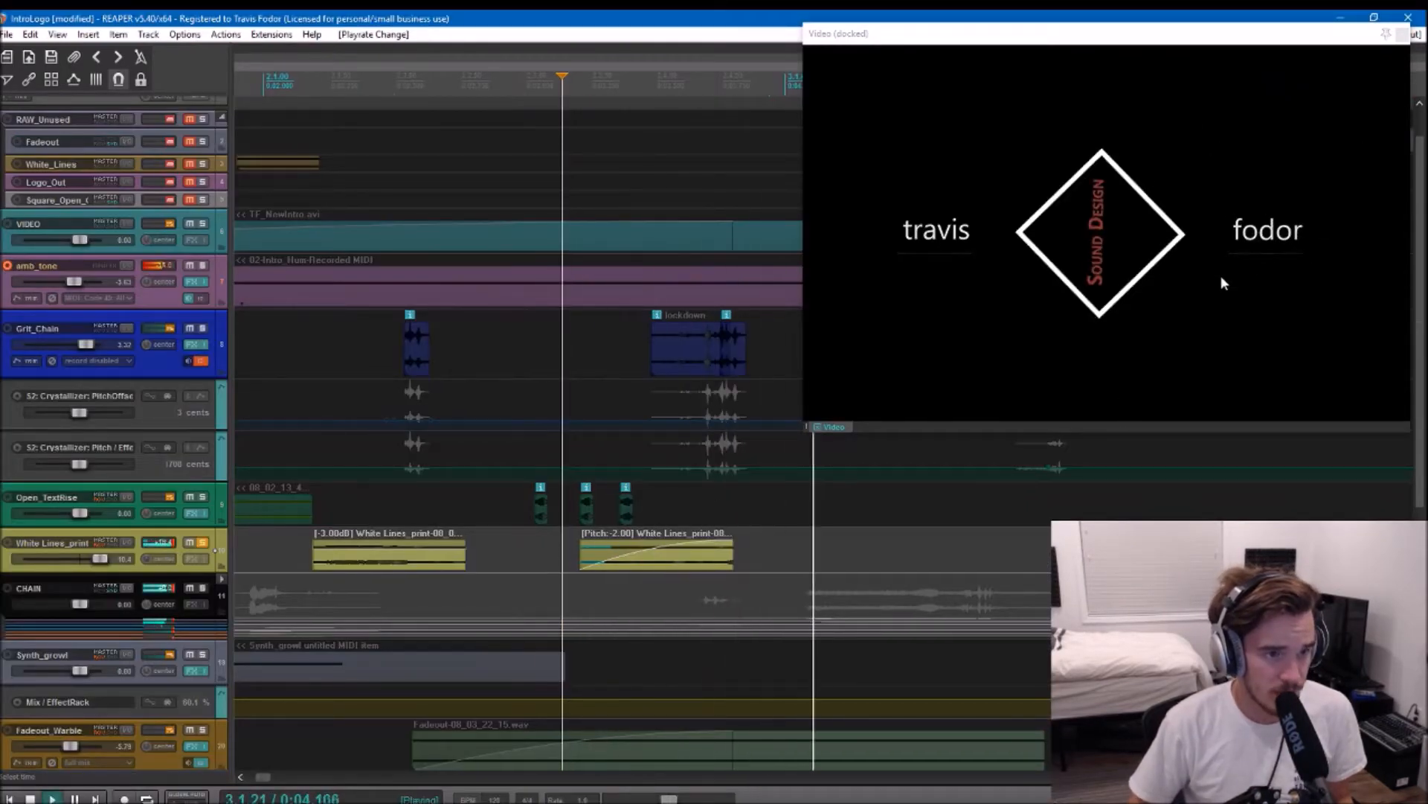
Step: Audition the second White Lines_print clip, pitched -2.00, and unsolo the track
key(space)
key(space)
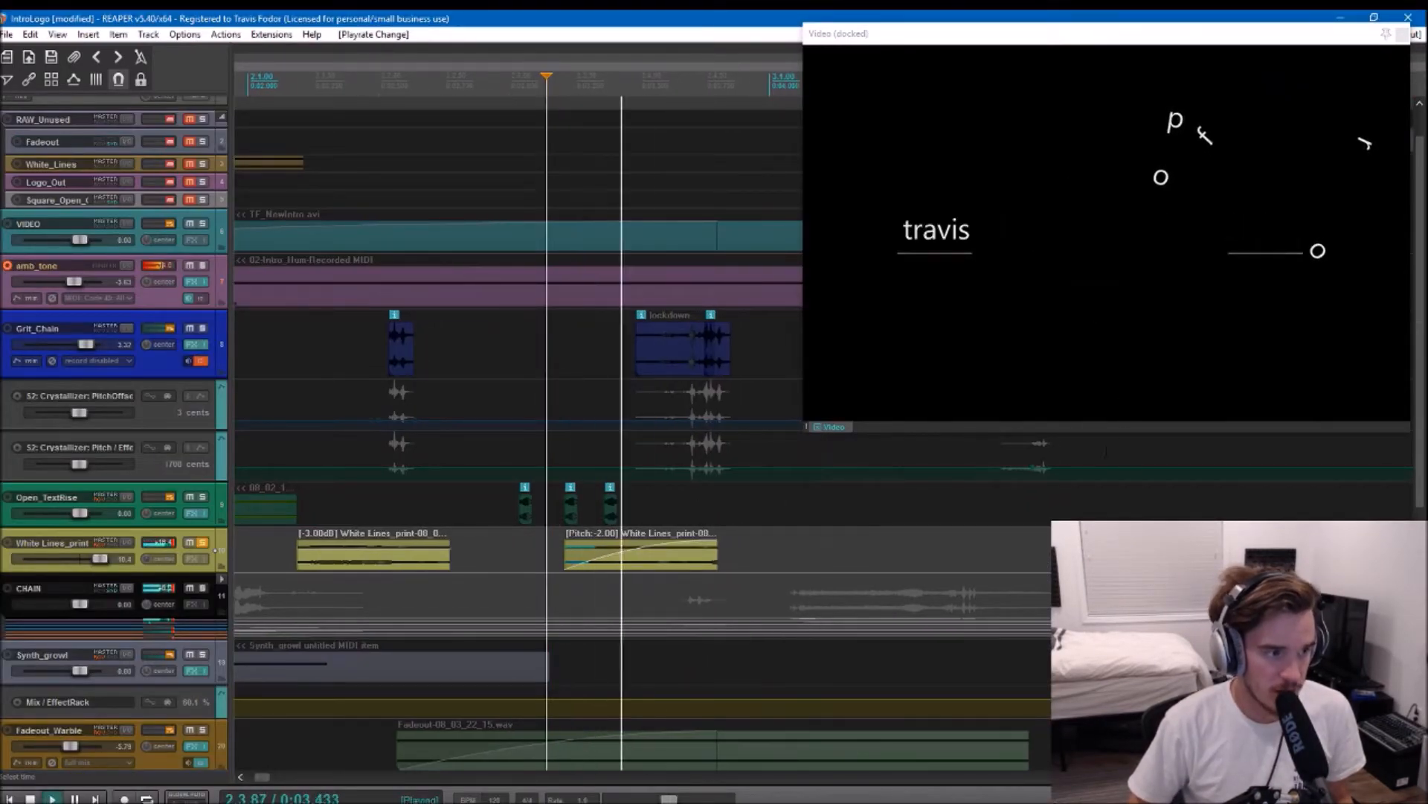
key(space)
click(203, 542)
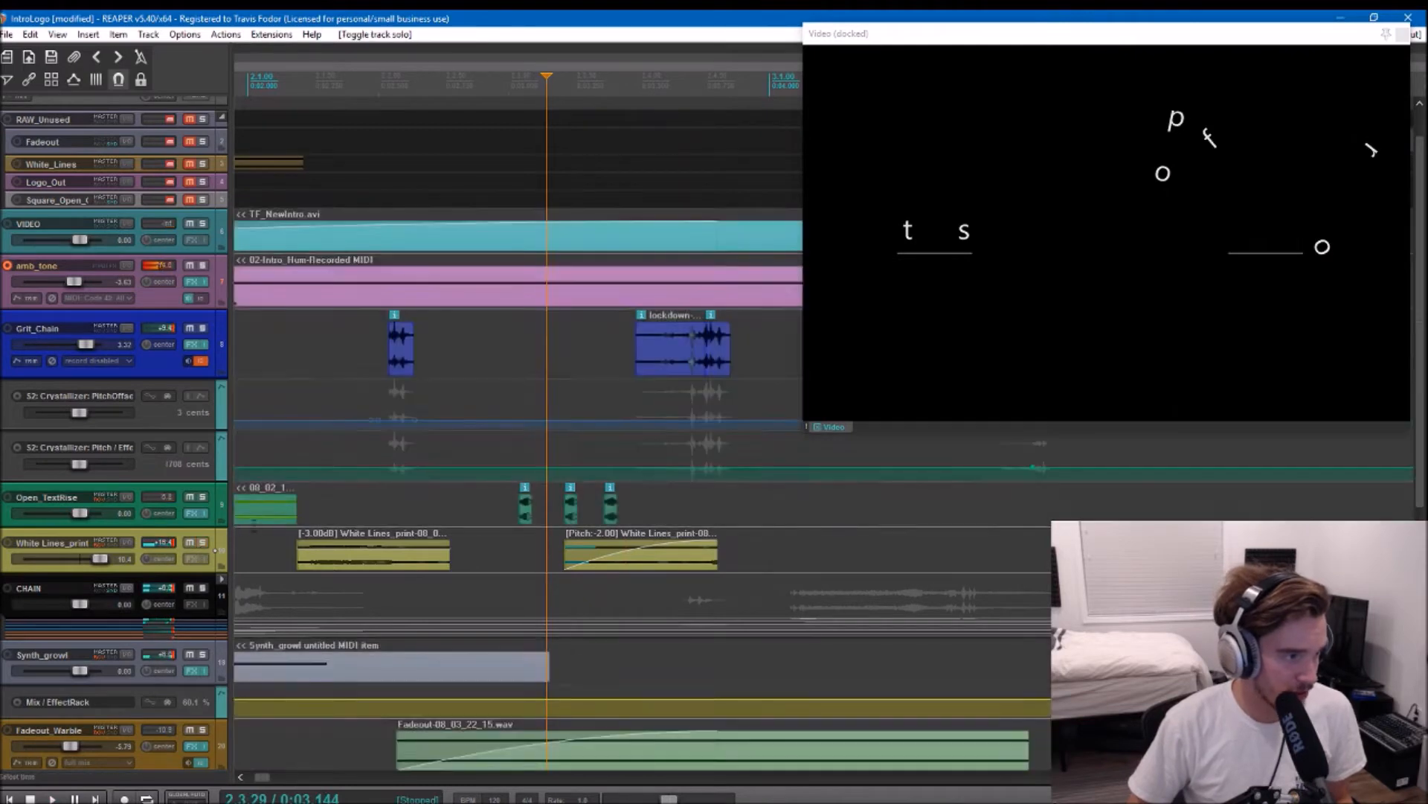
Step: Expand the CHAIN folder to show its child tracks and place the edit cursor just ahead of the lightning clips
scroll(262, 519, down, 5)
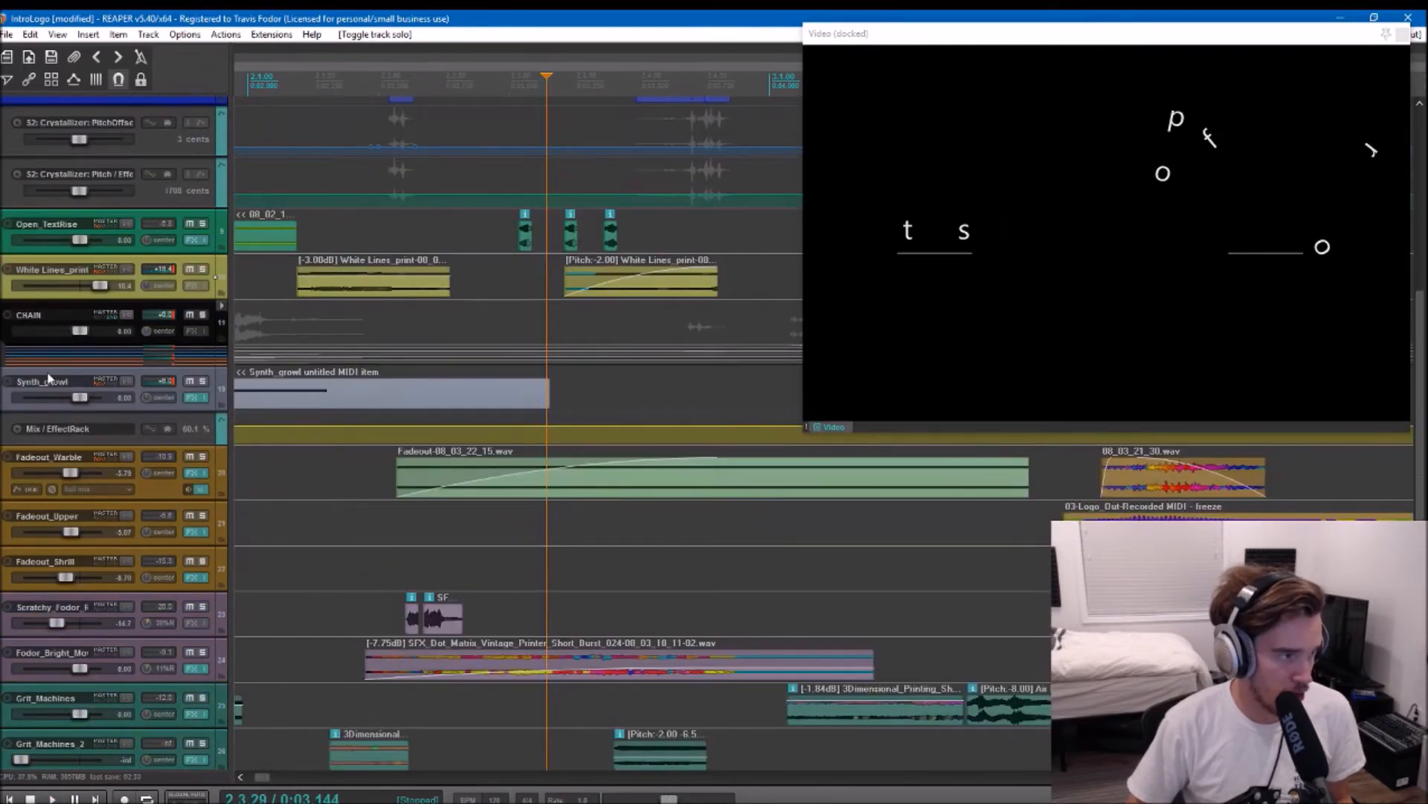
click(330, 327)
scroll(330, 329, left, 2)
scroll(331, 323, left, 3)
scroll(330, 323, down, 2)
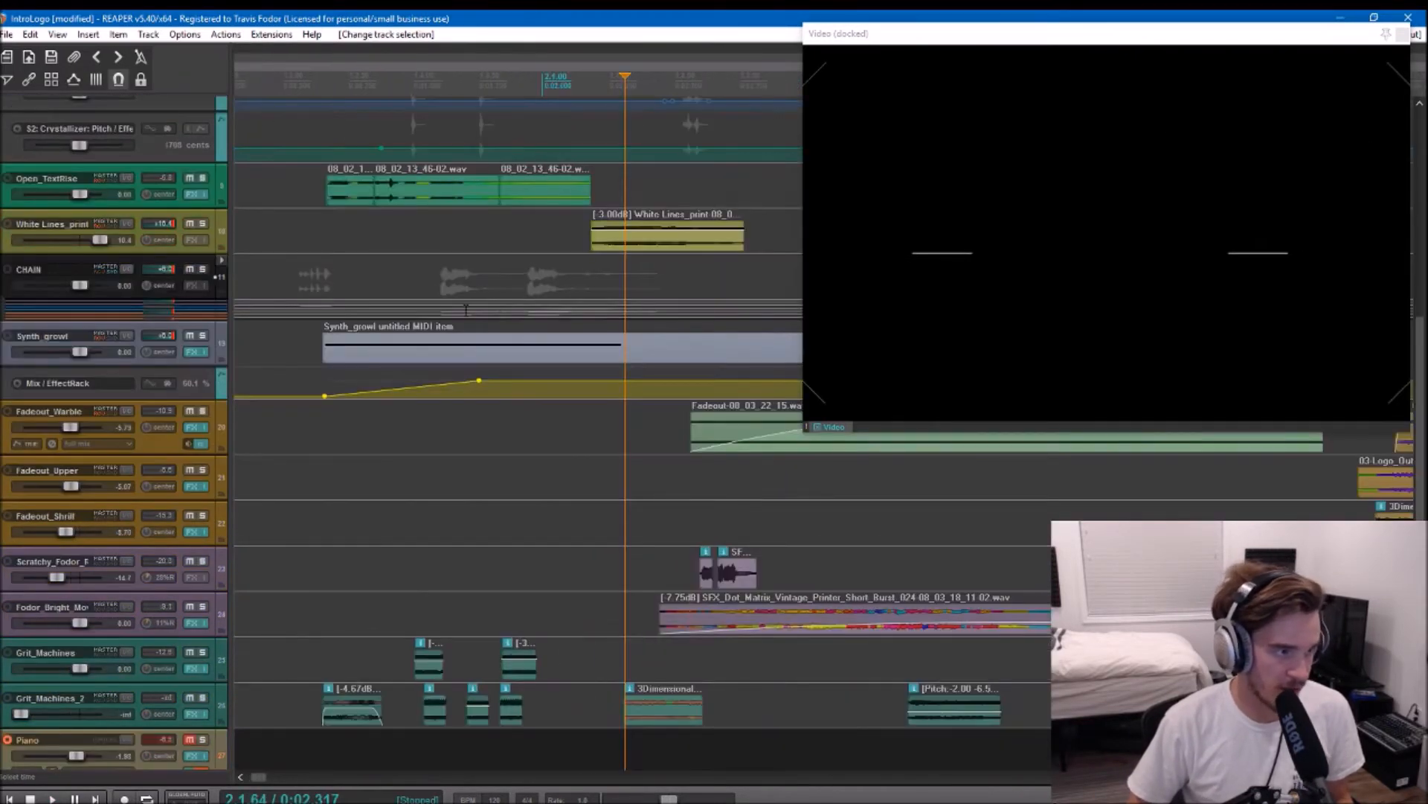
scroll(330, 323, left, 1)
click(221, 261)
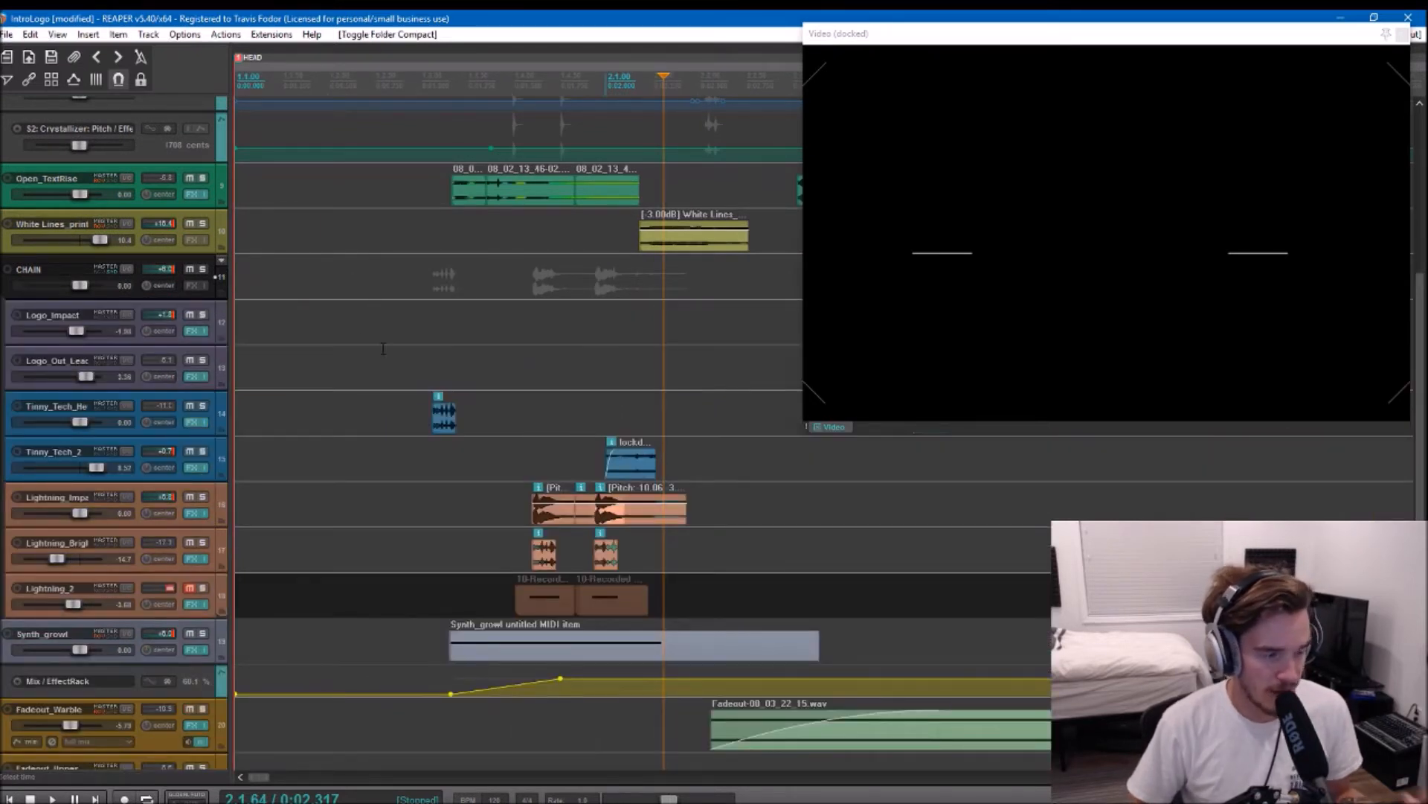
click(482, 309)
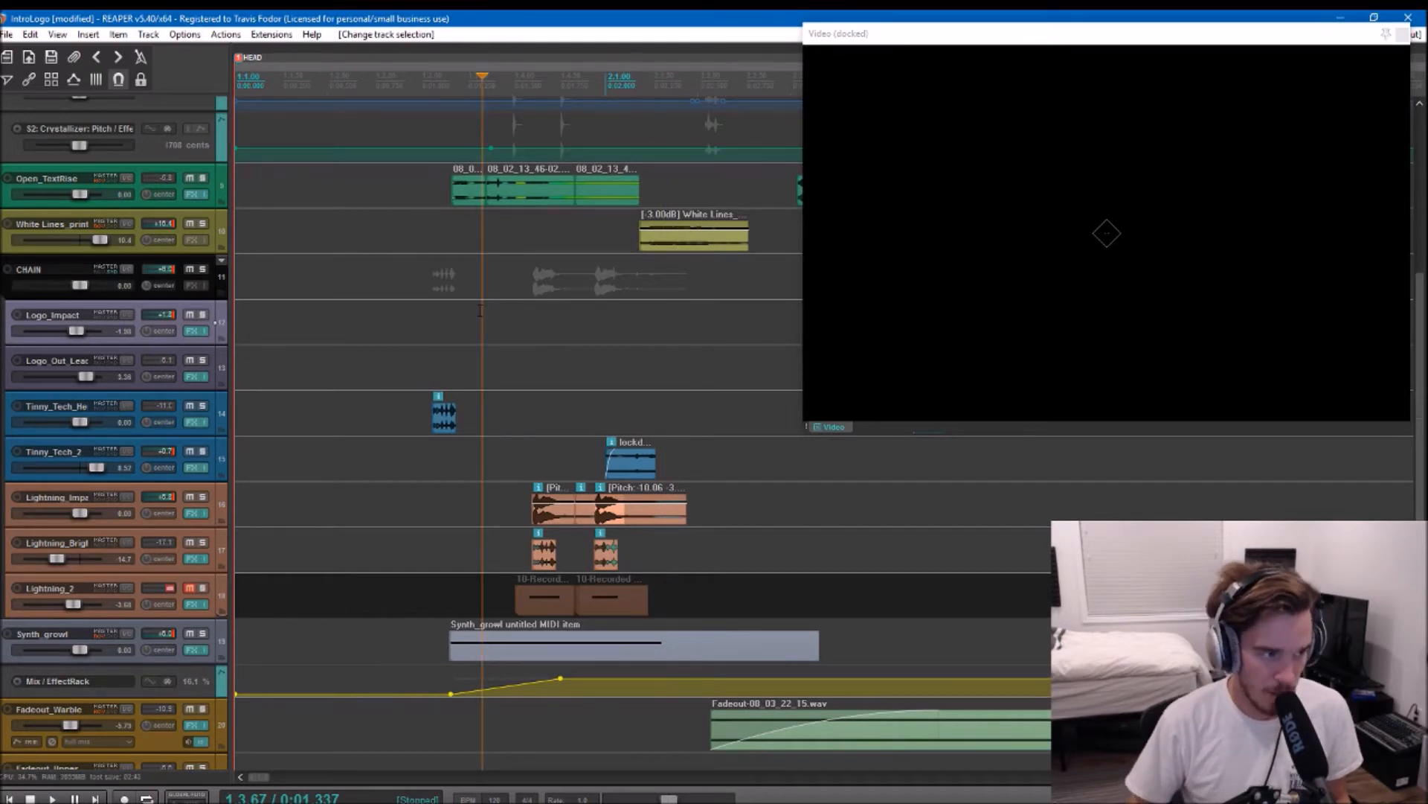
click(485, 326)
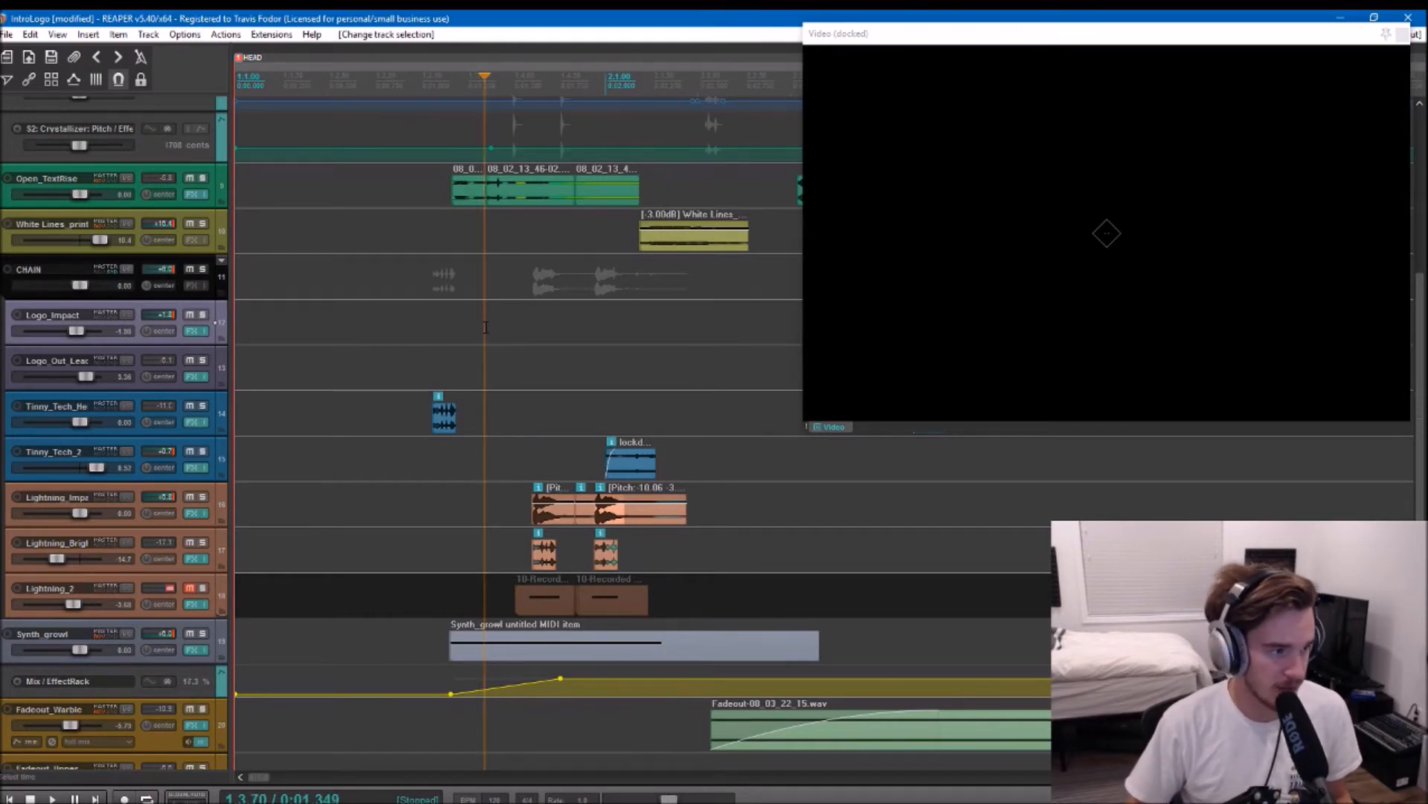
Step: Solo the CHAIN folder, audition it from just ahead of its first Tinny_Tech clip, and unsolo it
click(201, 268)
click(420, 275)
key(space)
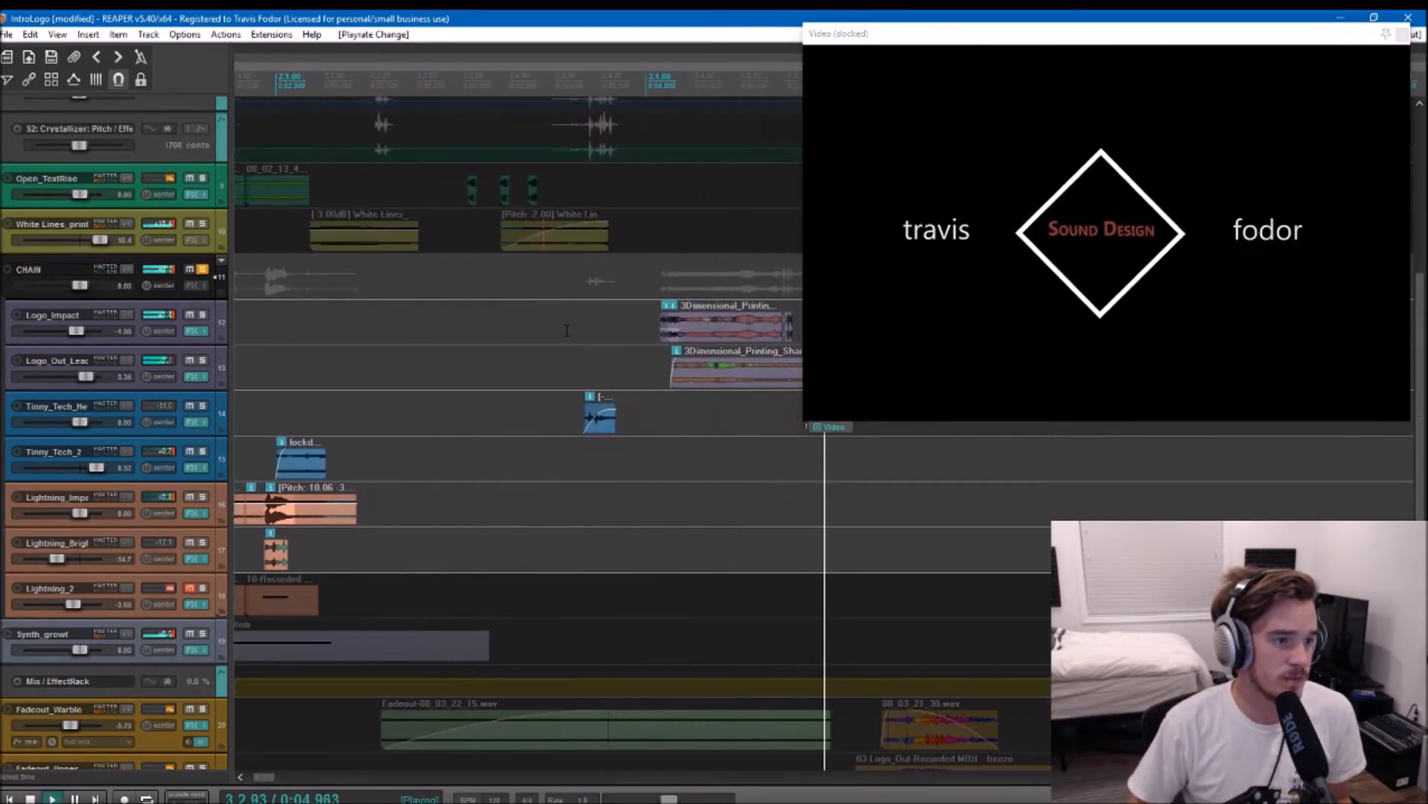
key(space)
click(465, 366)
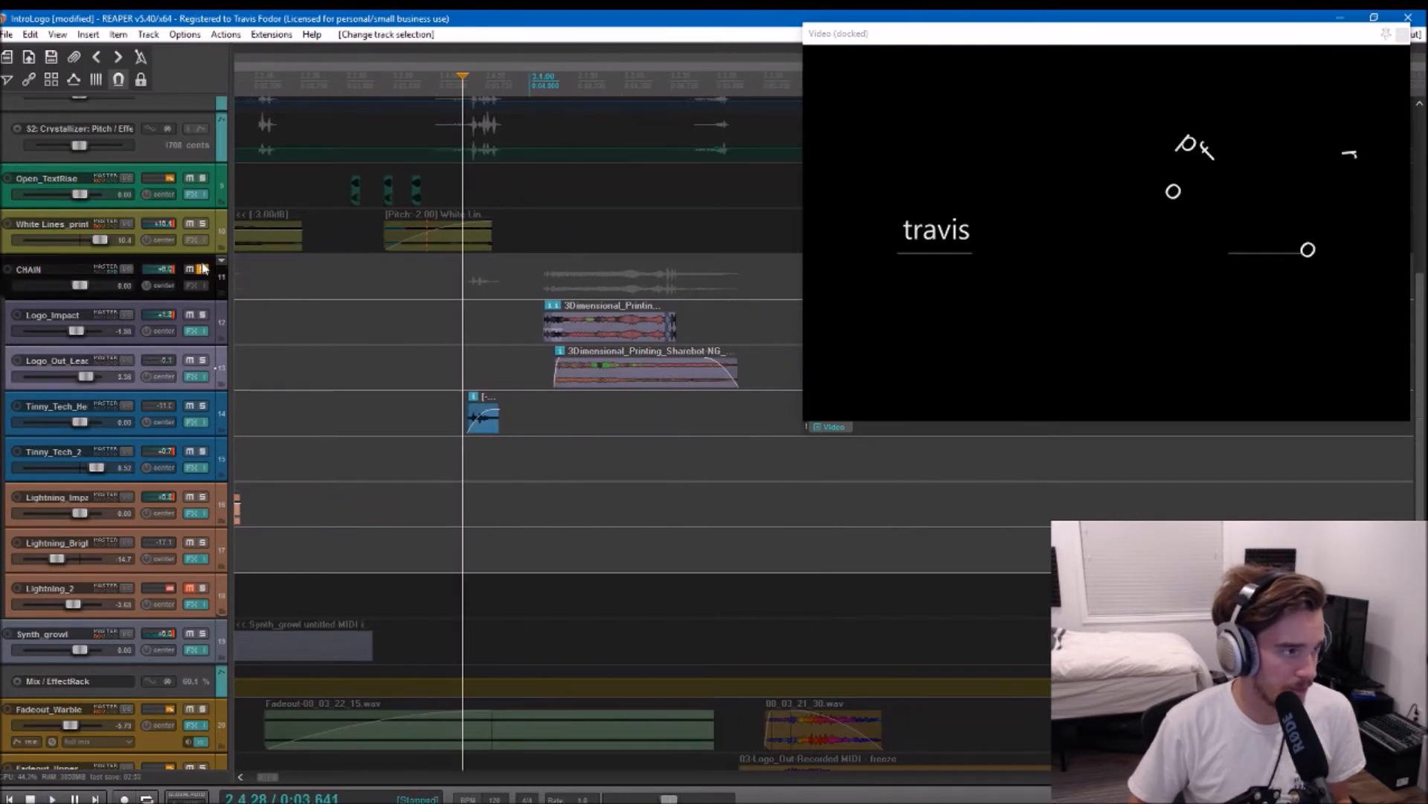
click(202, 269)
click(442, 370)
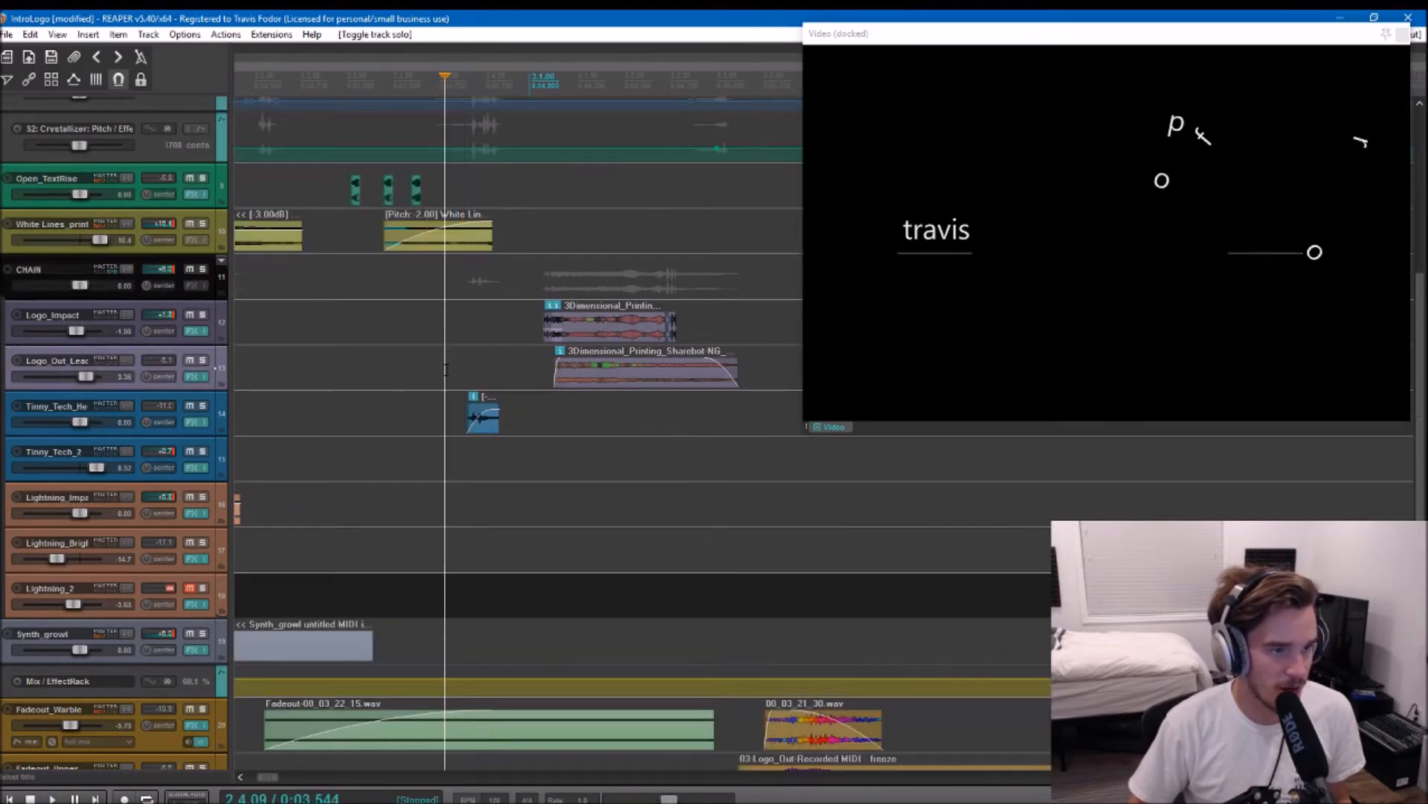
drag(441, 370, 503, 368)
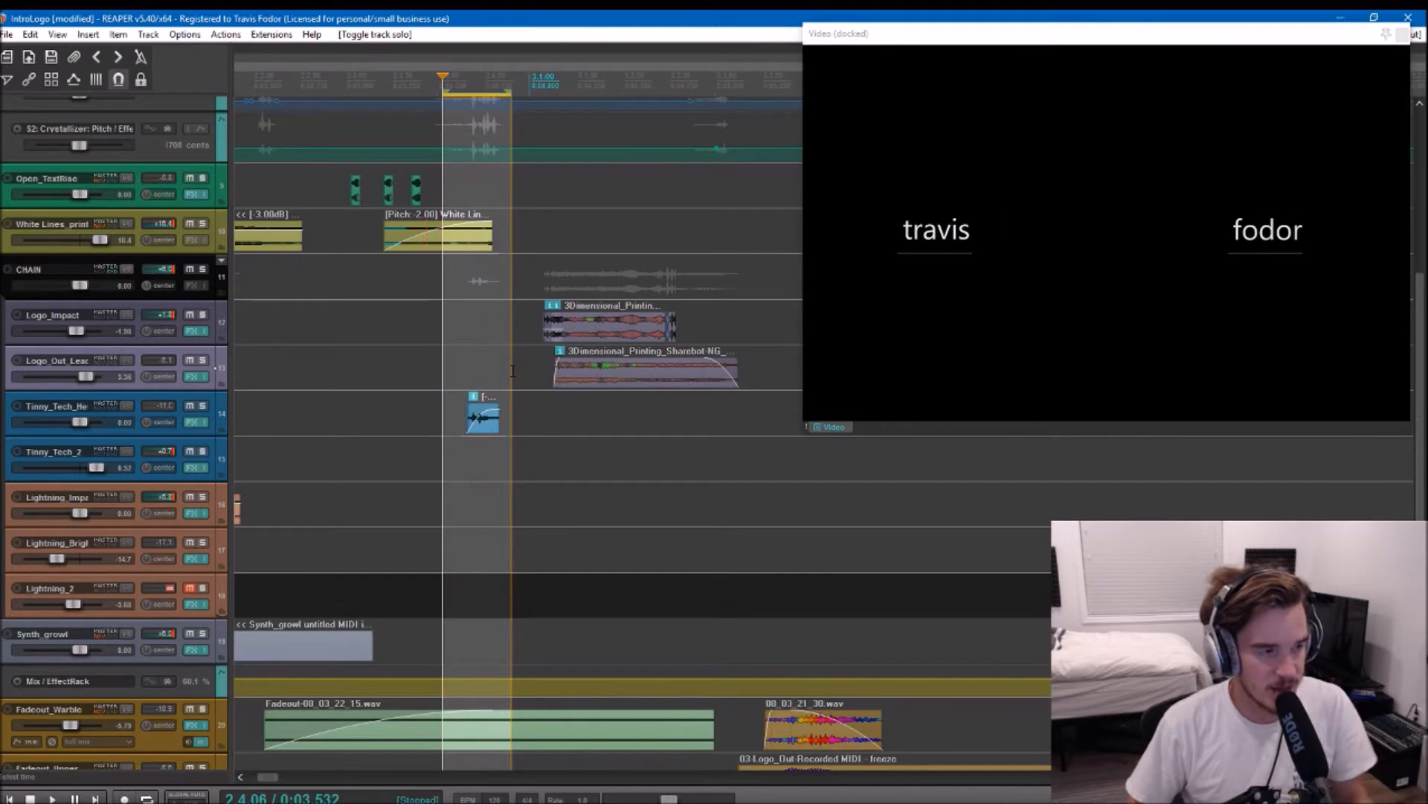
click(466, 362)
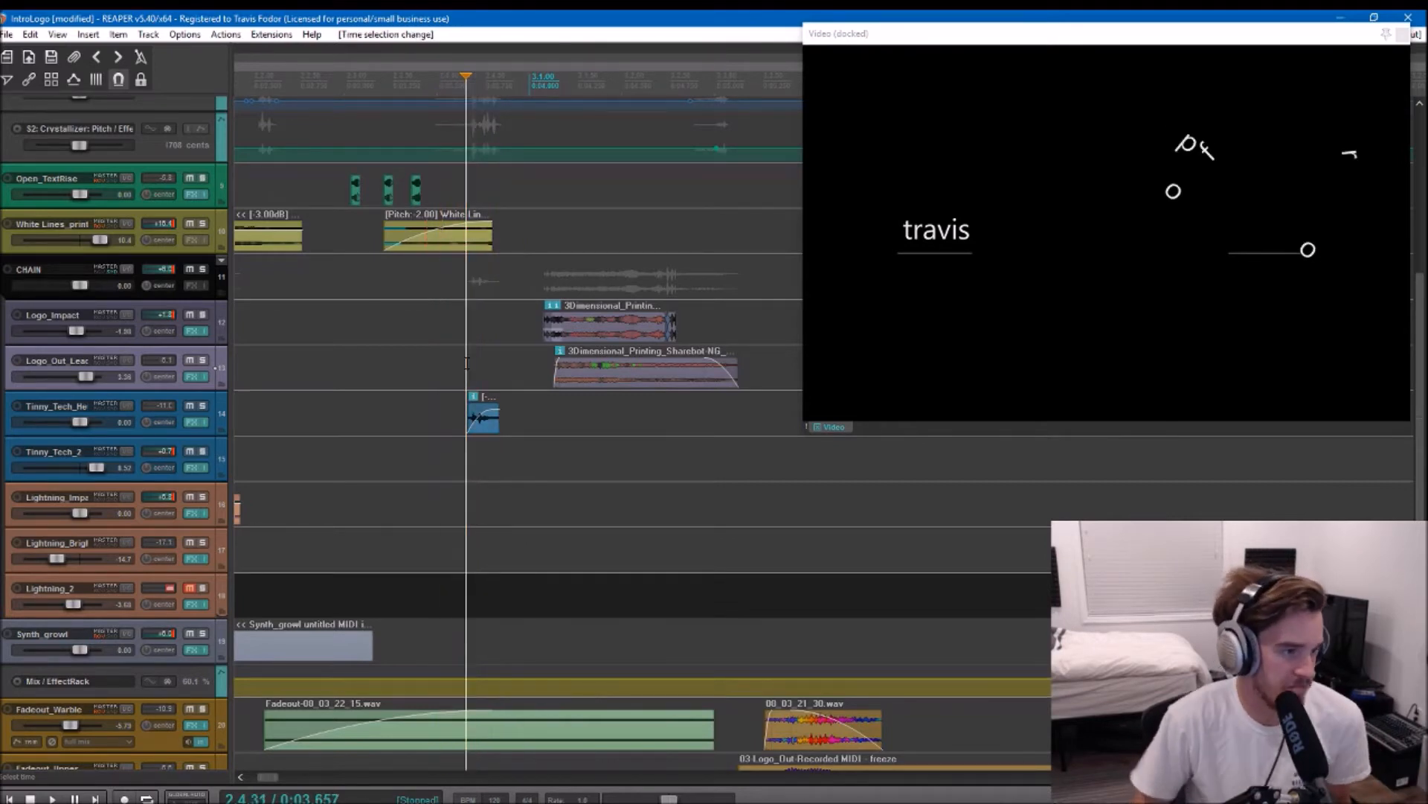
scroll(511, 319, left, 2)
scroll(510, 320, right, 3)
scroll(457, 320, left, 1)
Step: Solo the Logo_Impact track and audition its 3Dimensional_Printing clips from just before they start
click(526, 310)
click(527, 310)
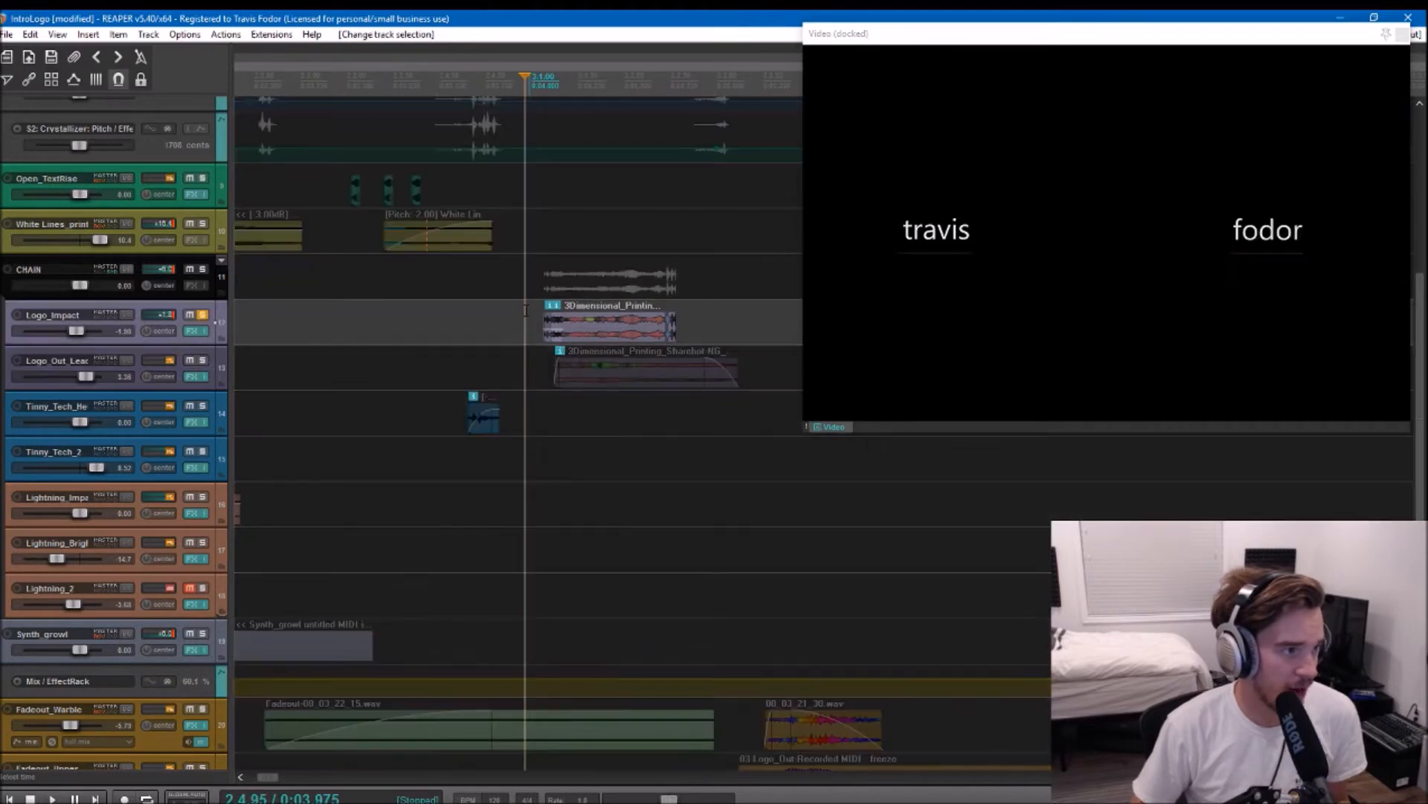
key(space)
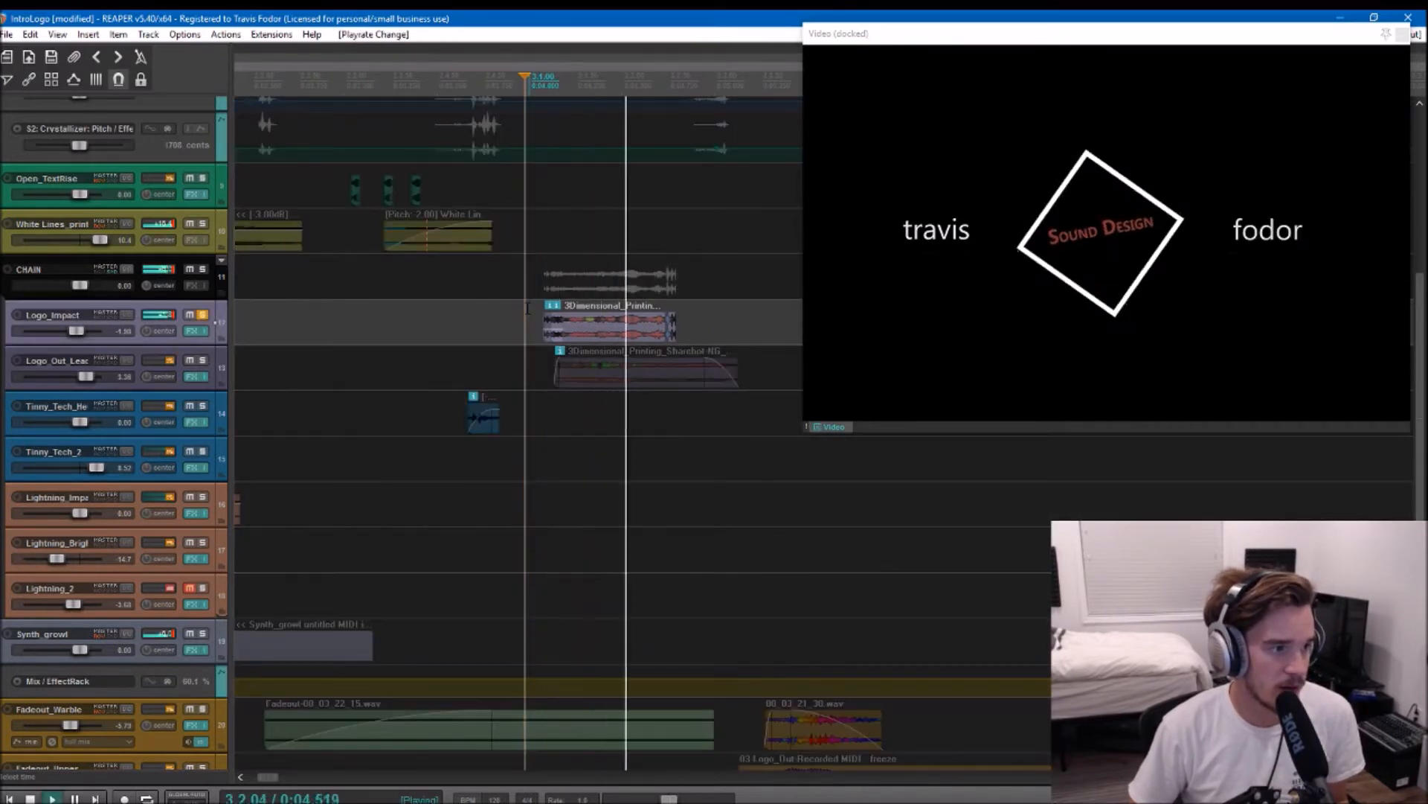
key(space)
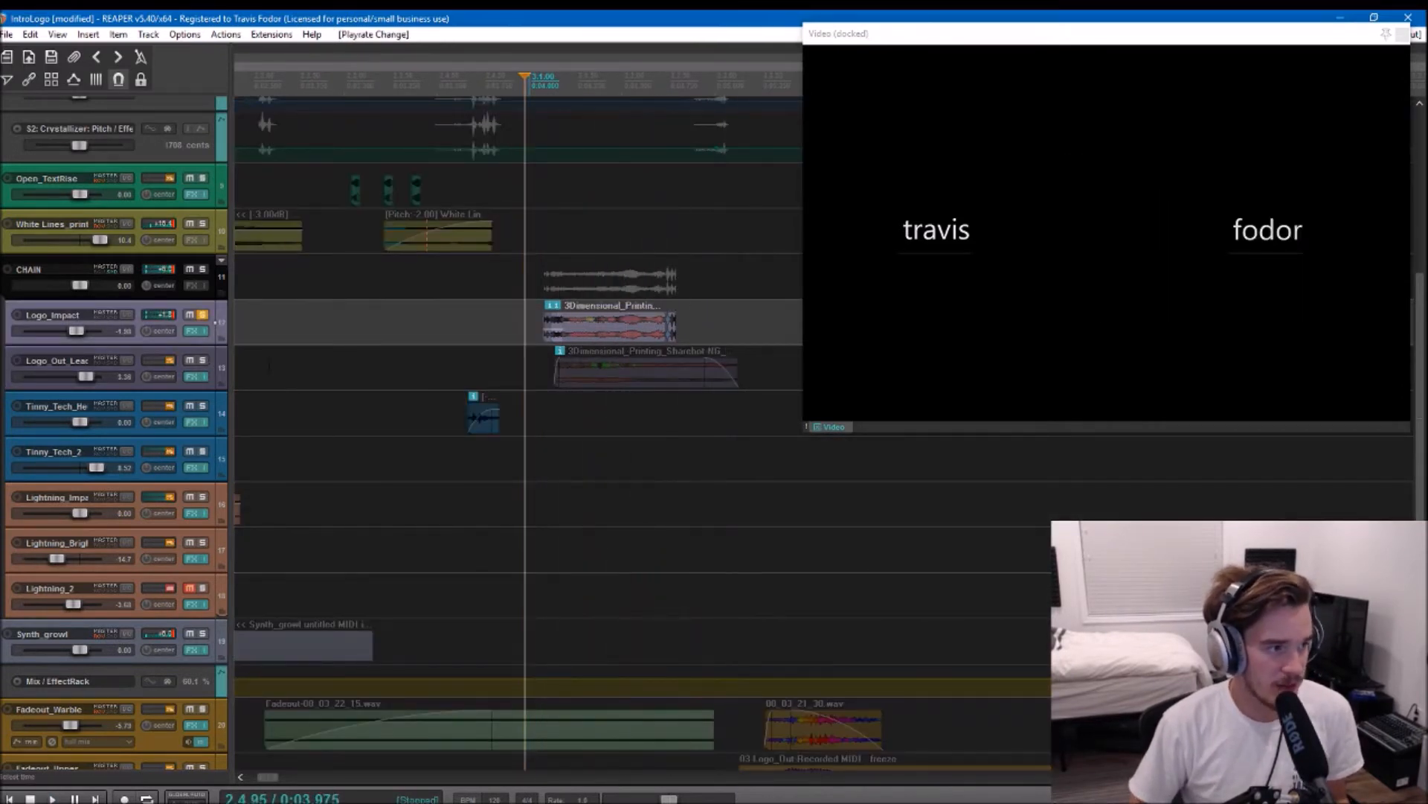
Step: Show the Crystallizer pitch automation envelopes of the Logo_Impact track and examine them around its clips
click(322, 320)
key(e)
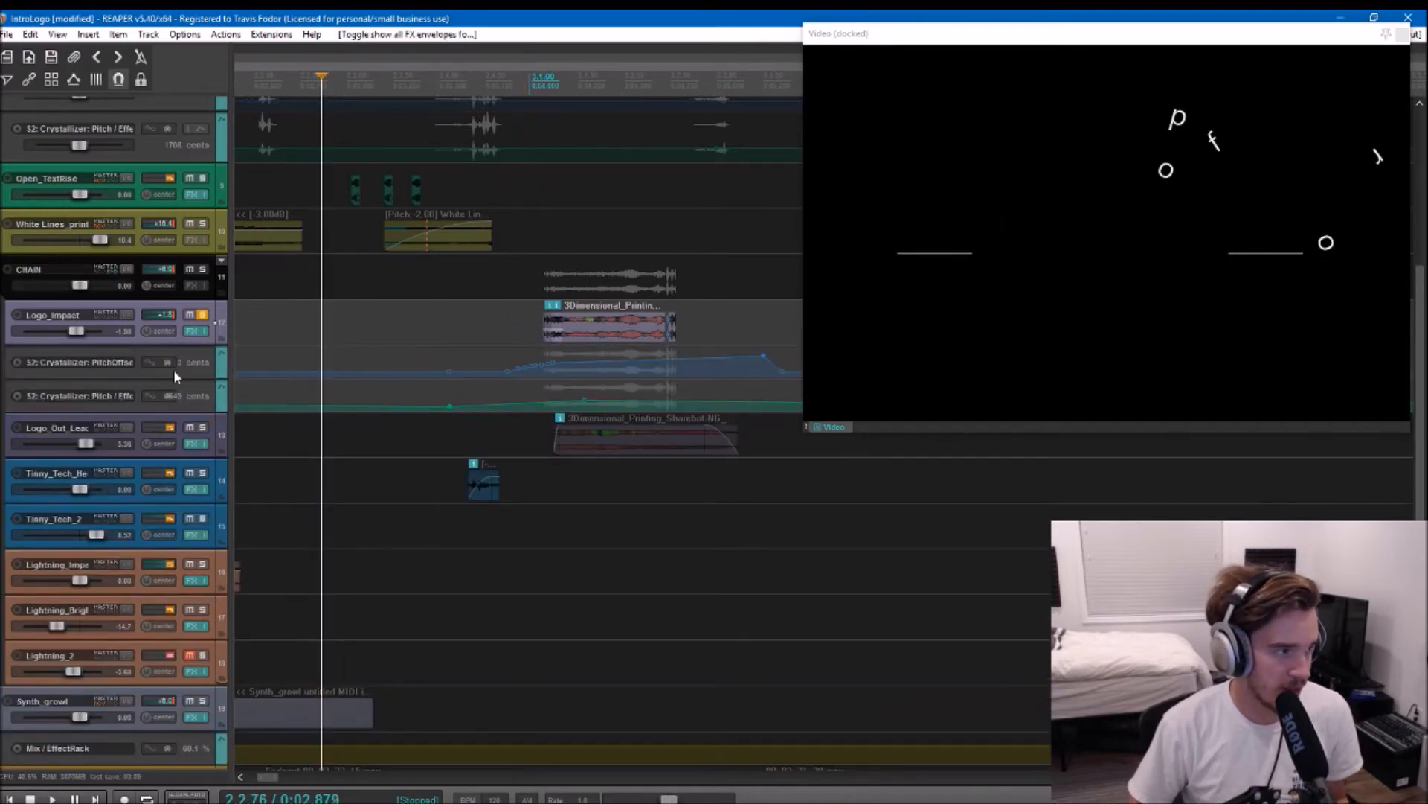
click(121, 394)
click(370, 328)
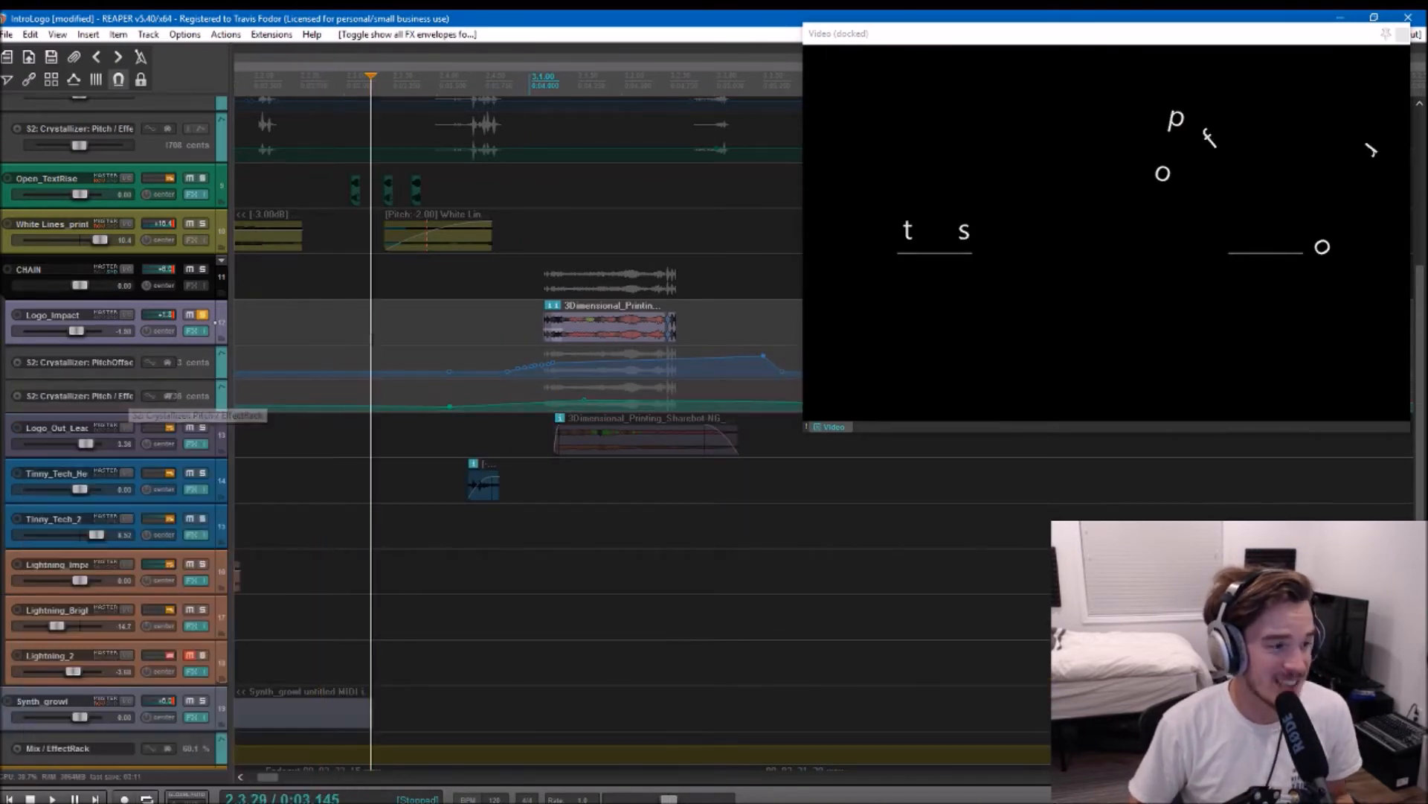
click(539, 308)
scroll(539, 314, right, 2)
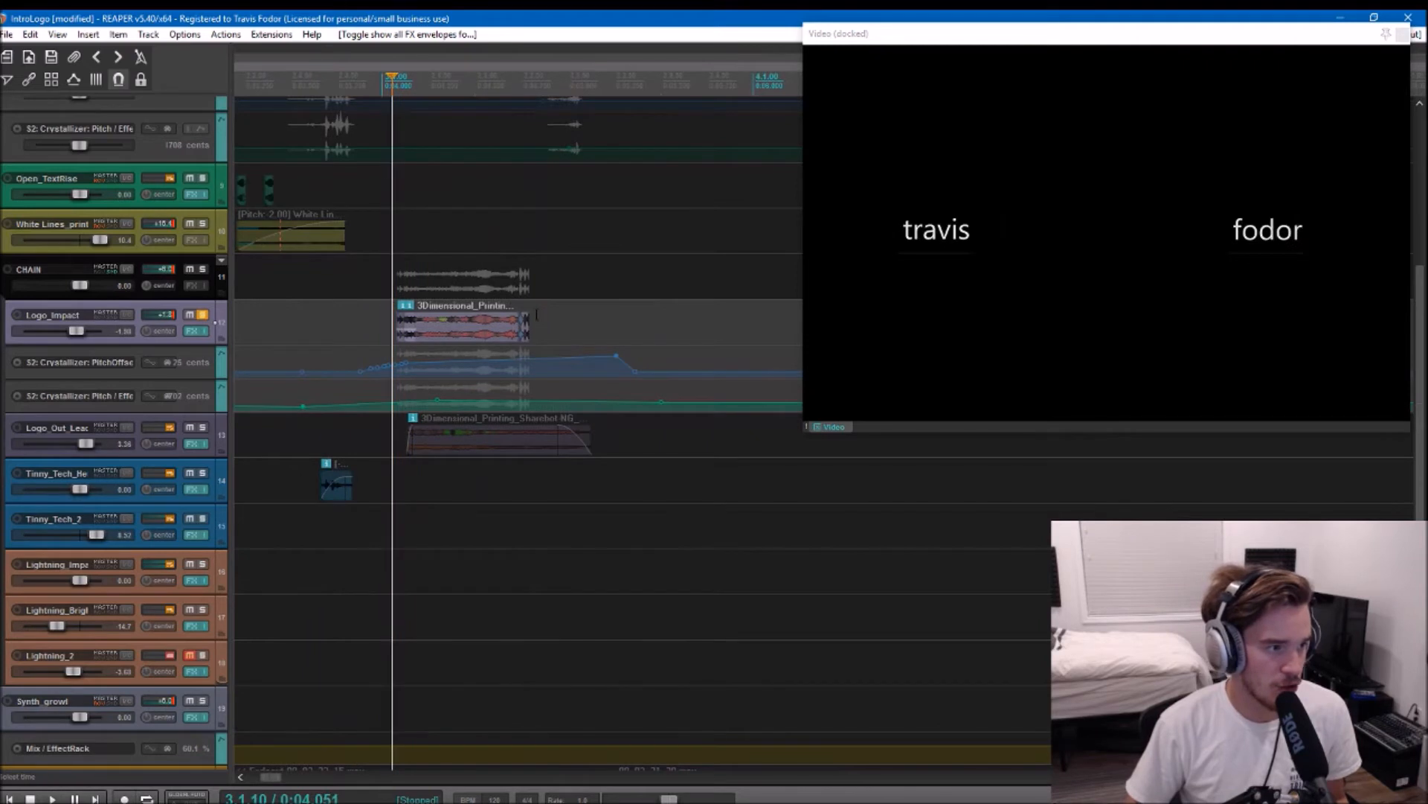
scroll(569, 316, up, 3)
click(569, 316)
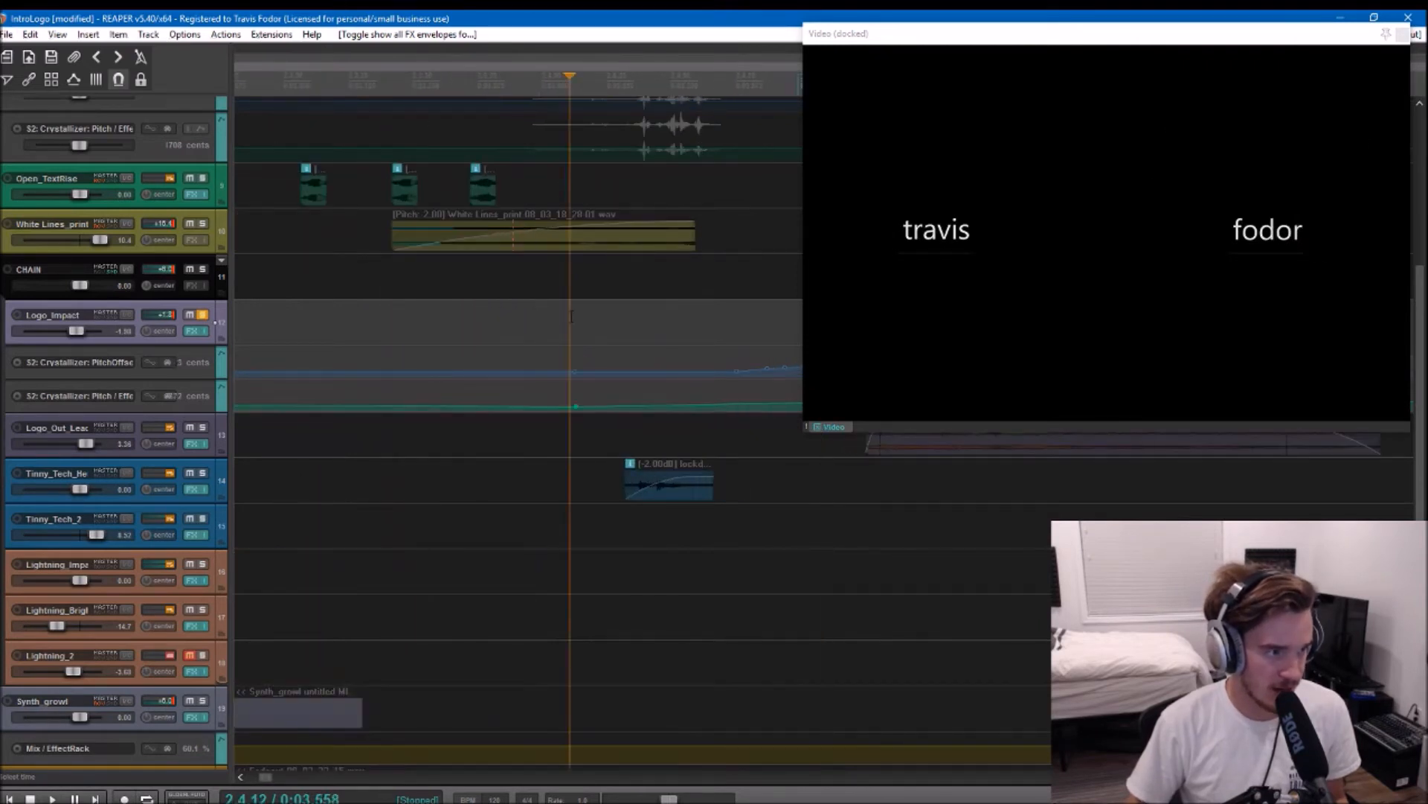
scroll(569, 316, down, 3)
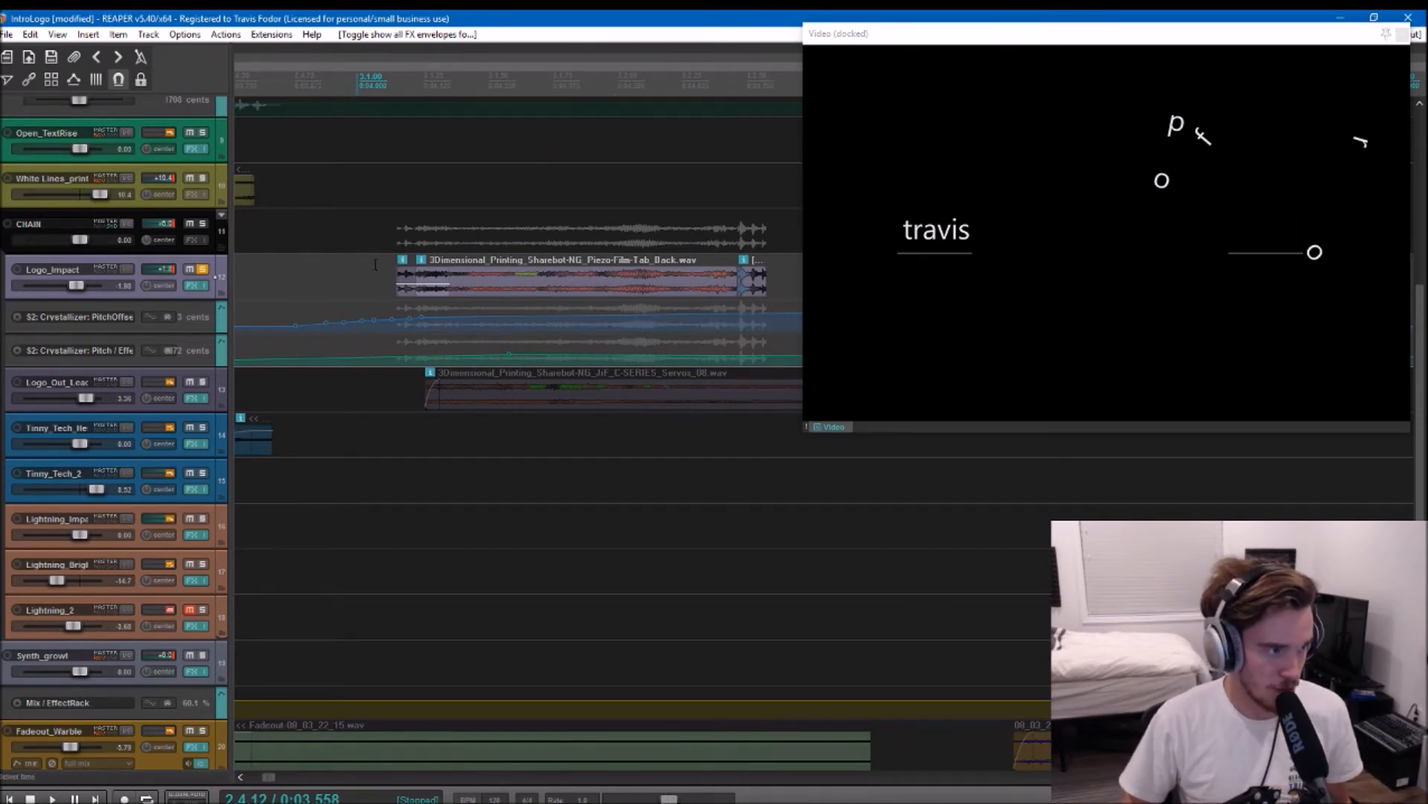
Step: Select the first and last Logo_Impact clips in turn and audition the track from just before them
click(403, 286)
click(759, 287)
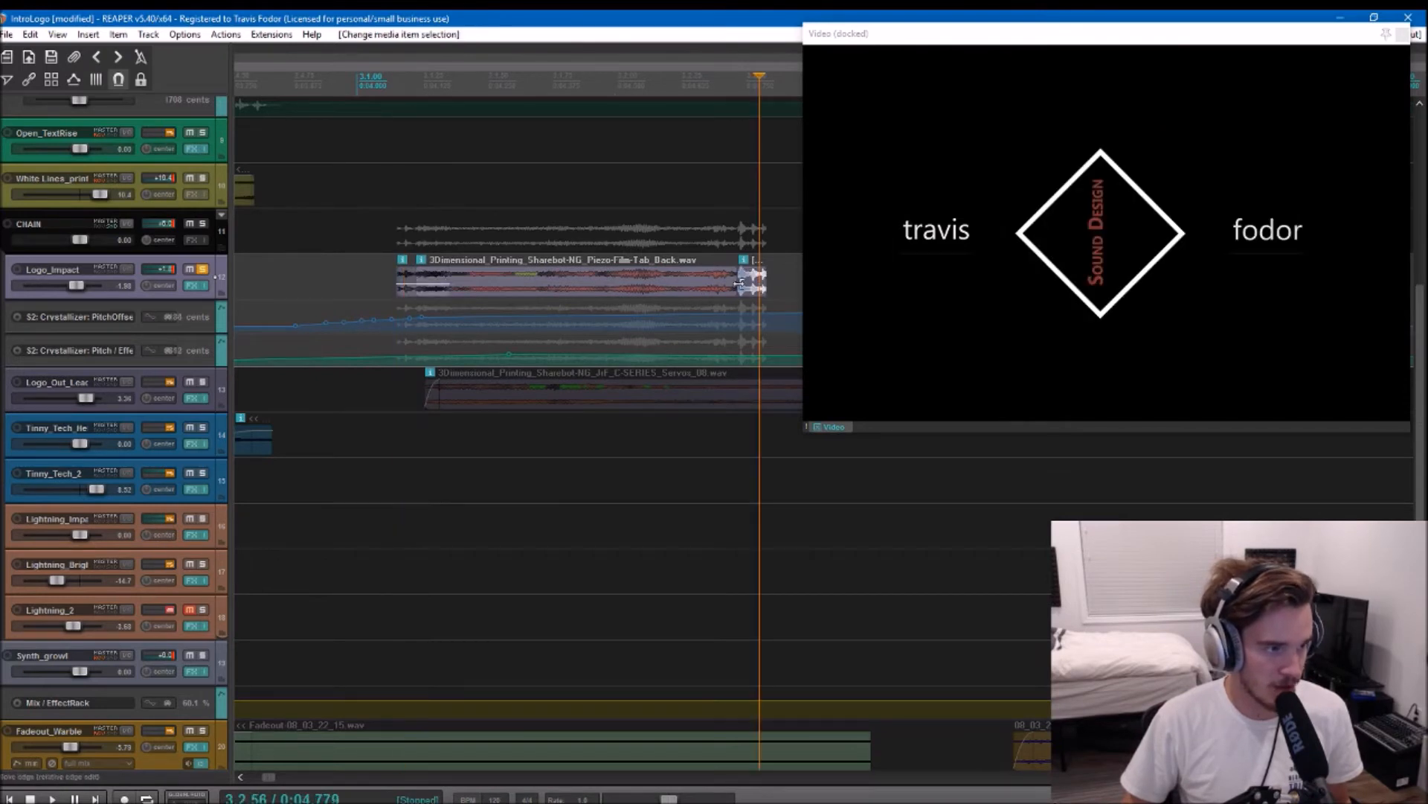
click(365, 266)
key(space)
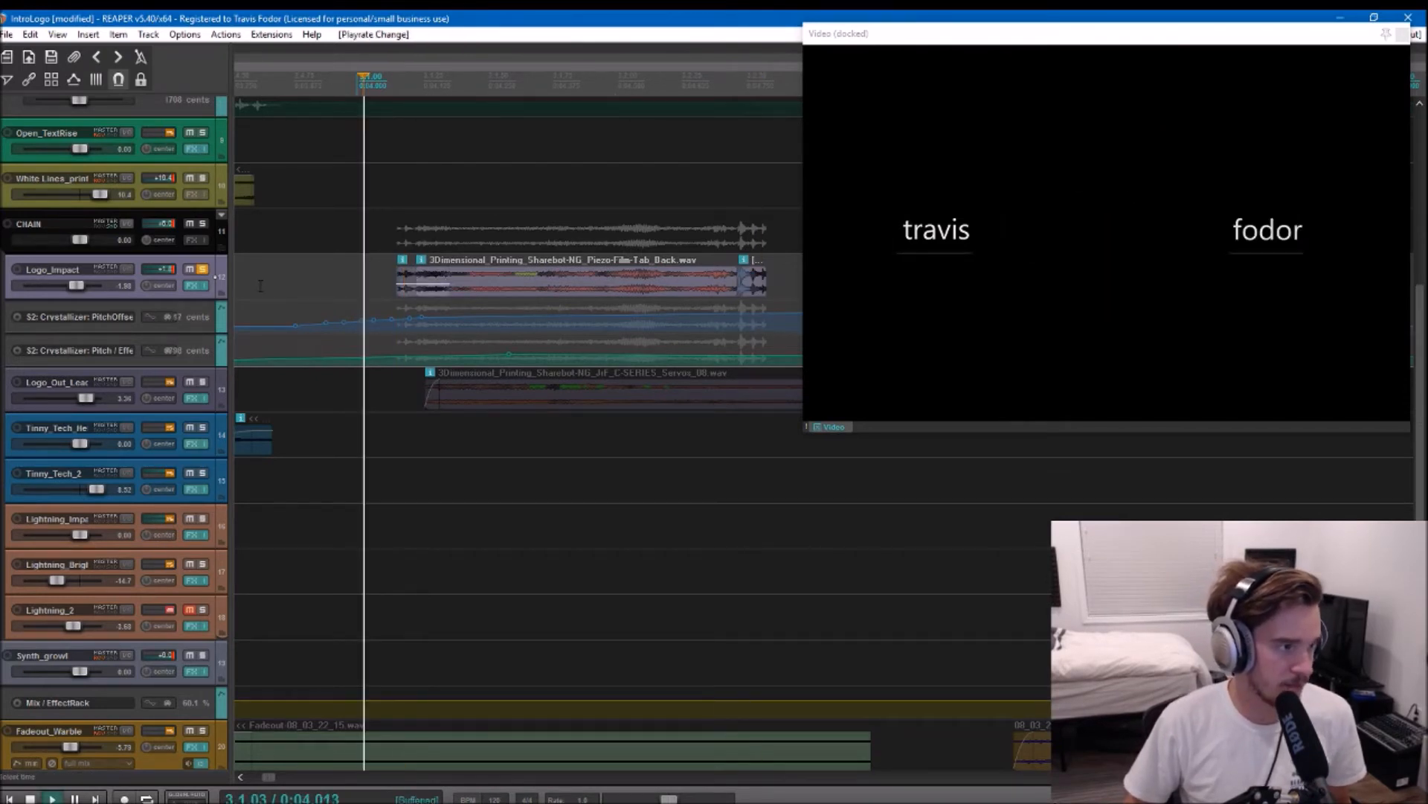
key(space)
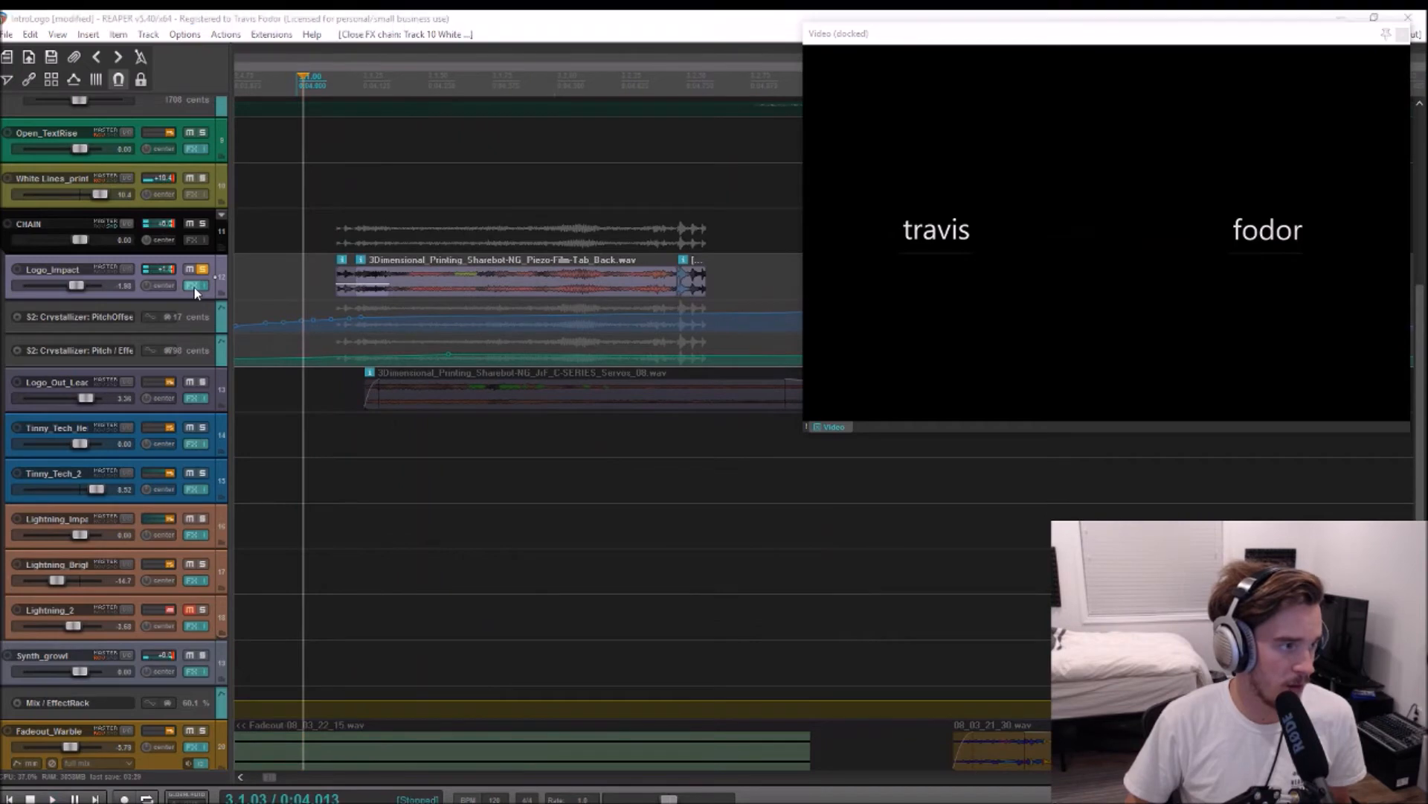
Step: Inspect the Logo_Impact effects chain with EffectRack and LoAir Mono, close it, and unsolo the track
click(194, 287)
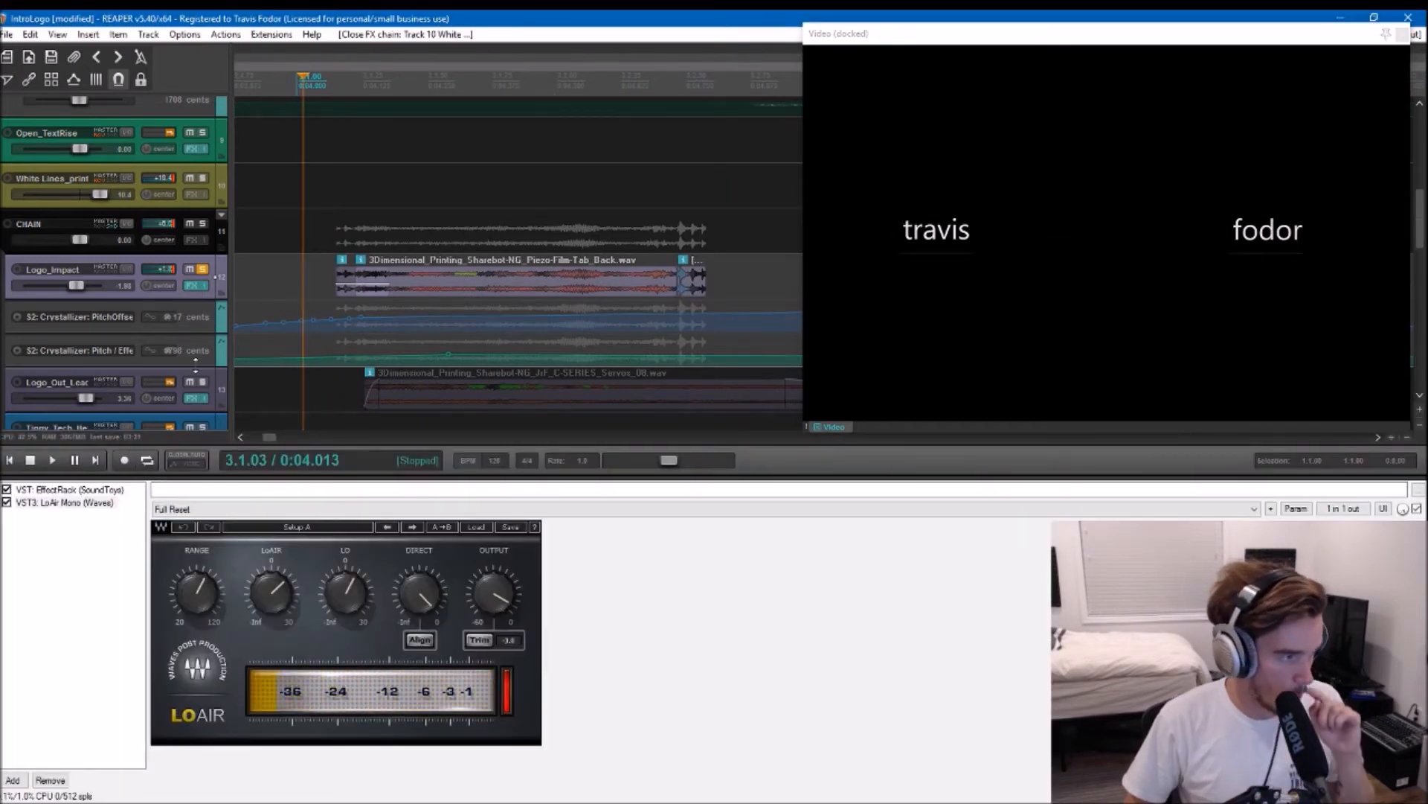
click(288, 296)
key(f)
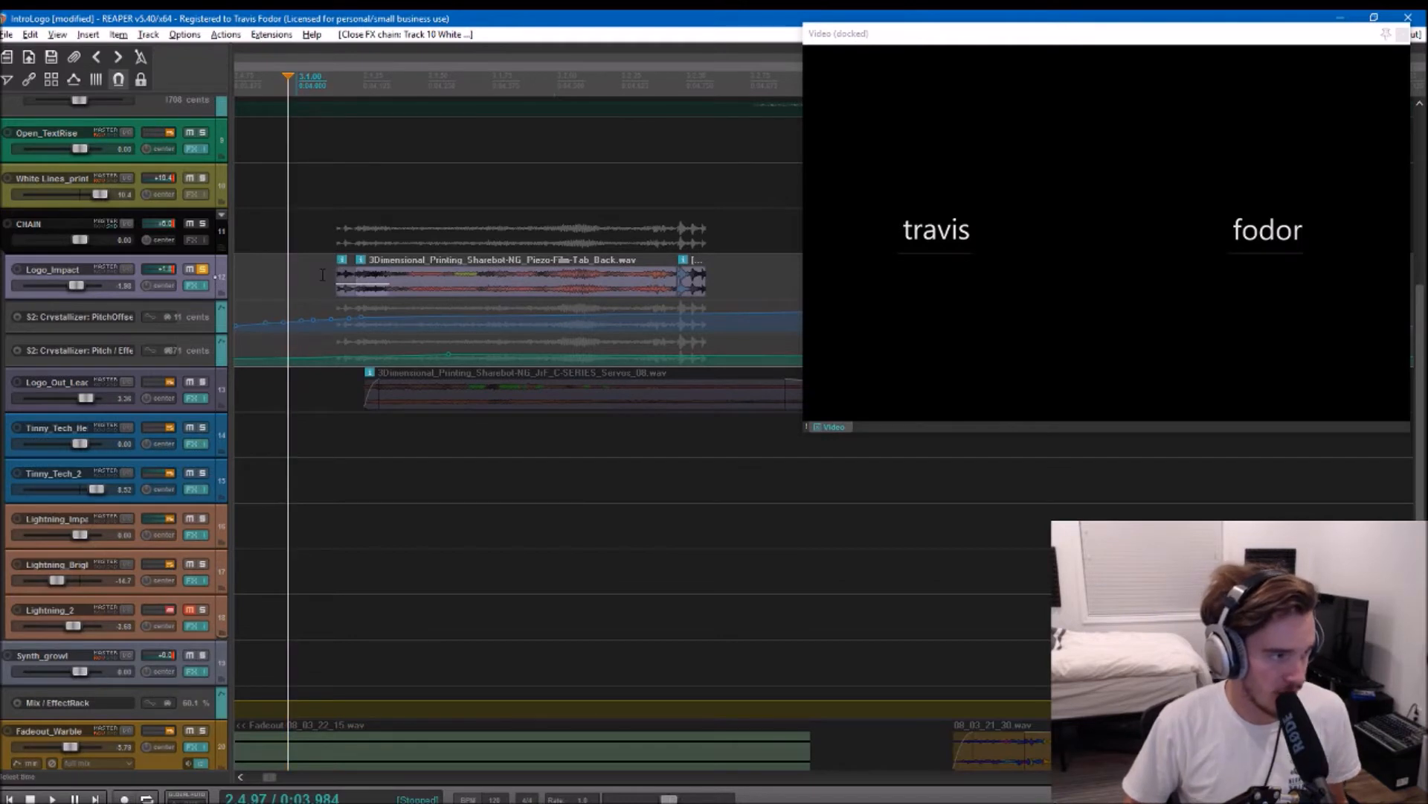
scroll(322, 275, down, 10)
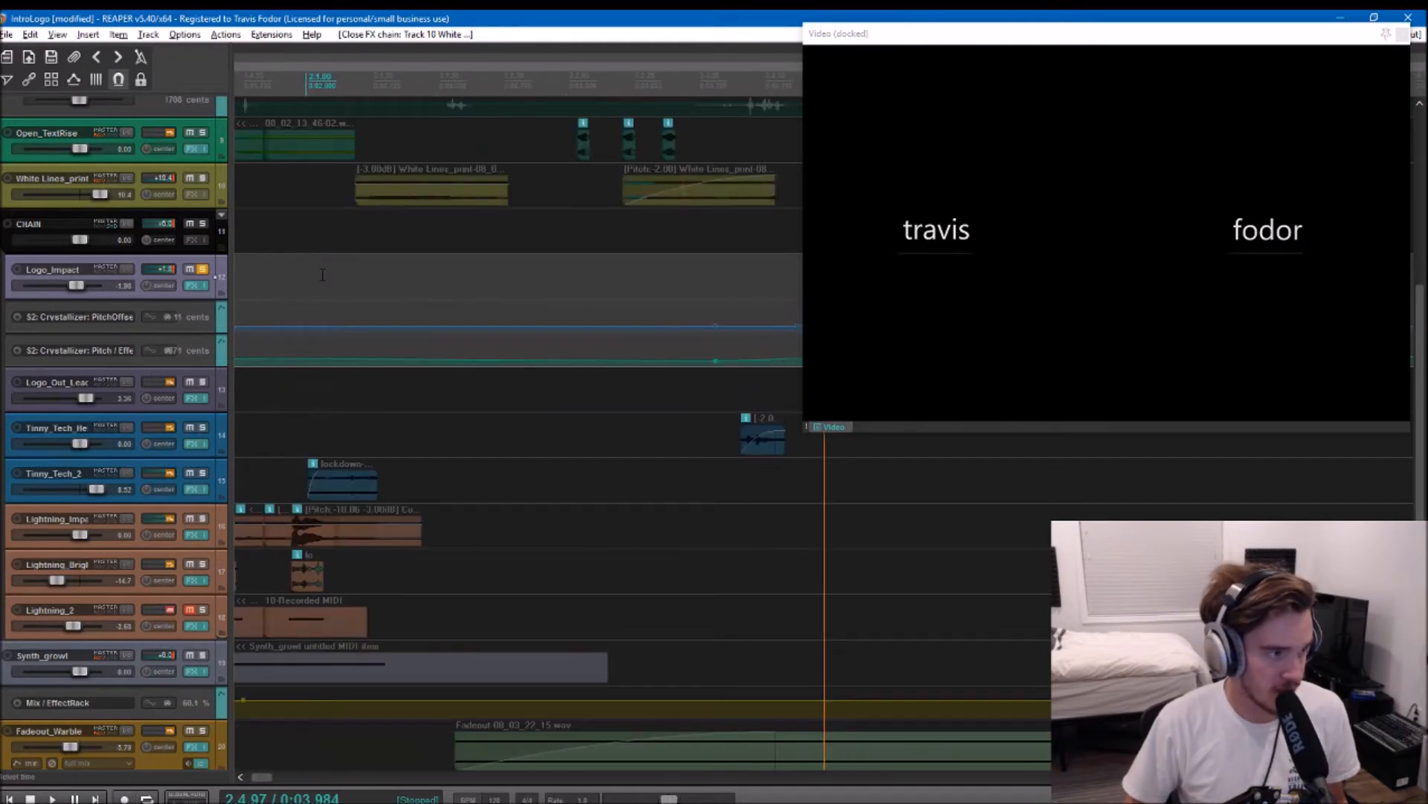
click(472, 317)
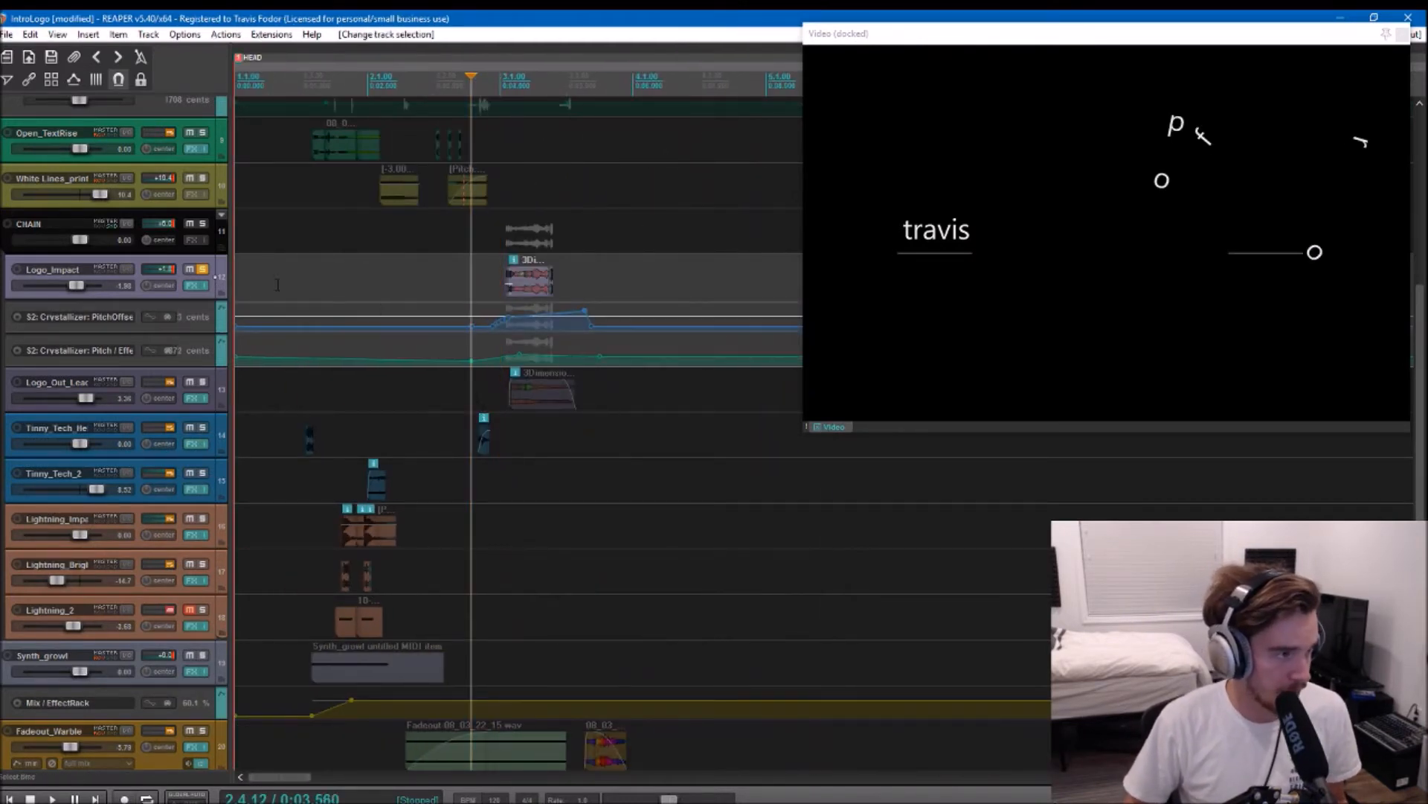
click(202, 268)
Step: Solo the Logo_Out_Lead track and audition its clip from just before the logo appears
click(495, 395)
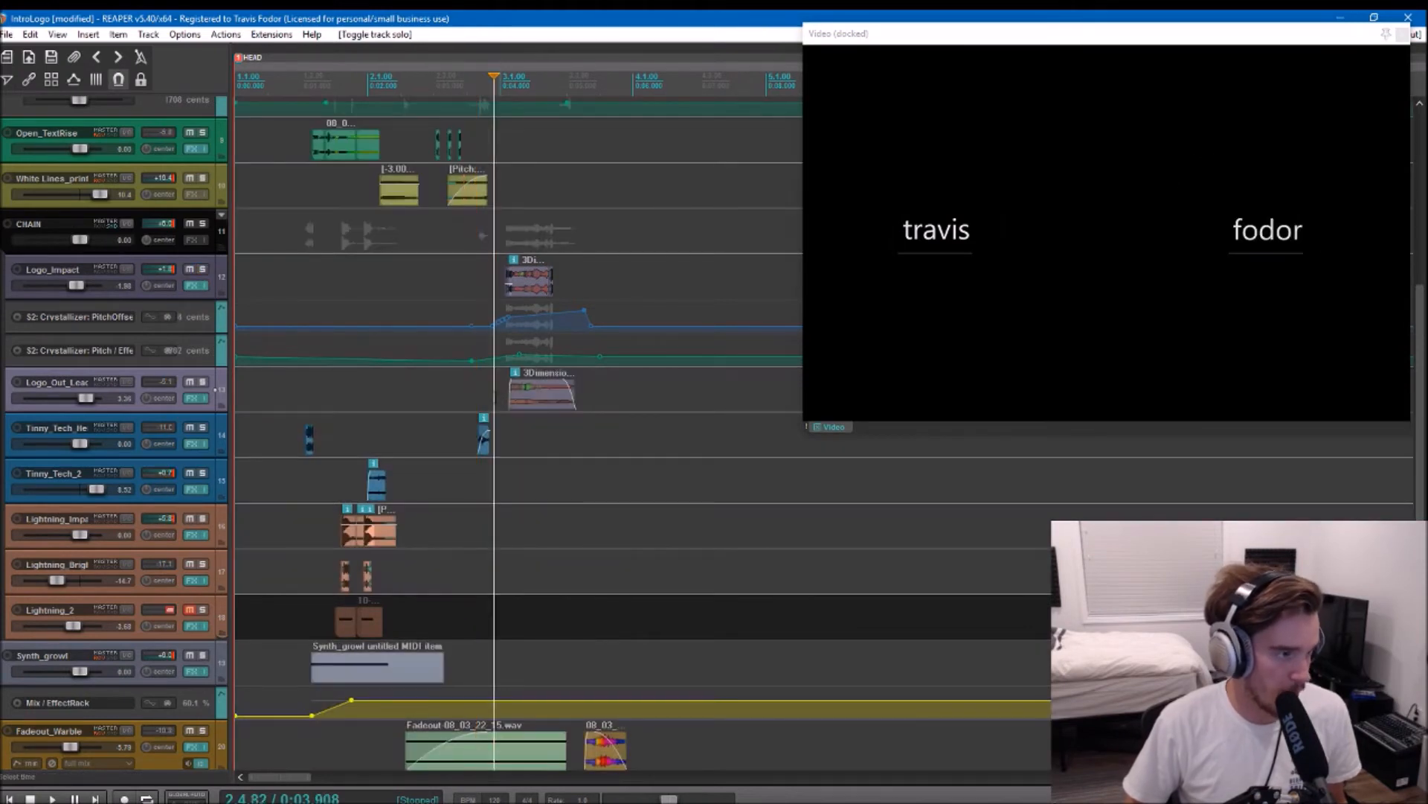
click(201, 382)
key(space)
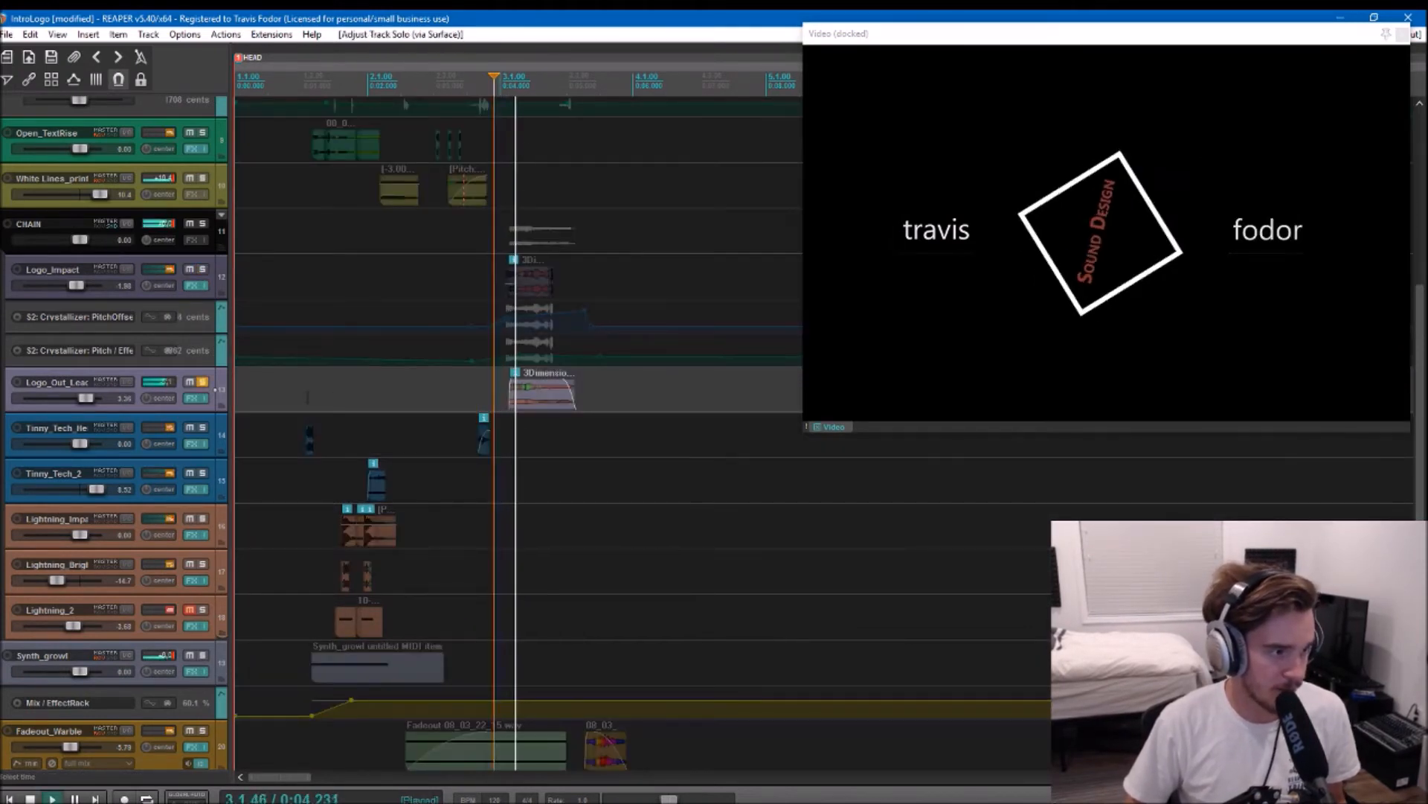
key(space)
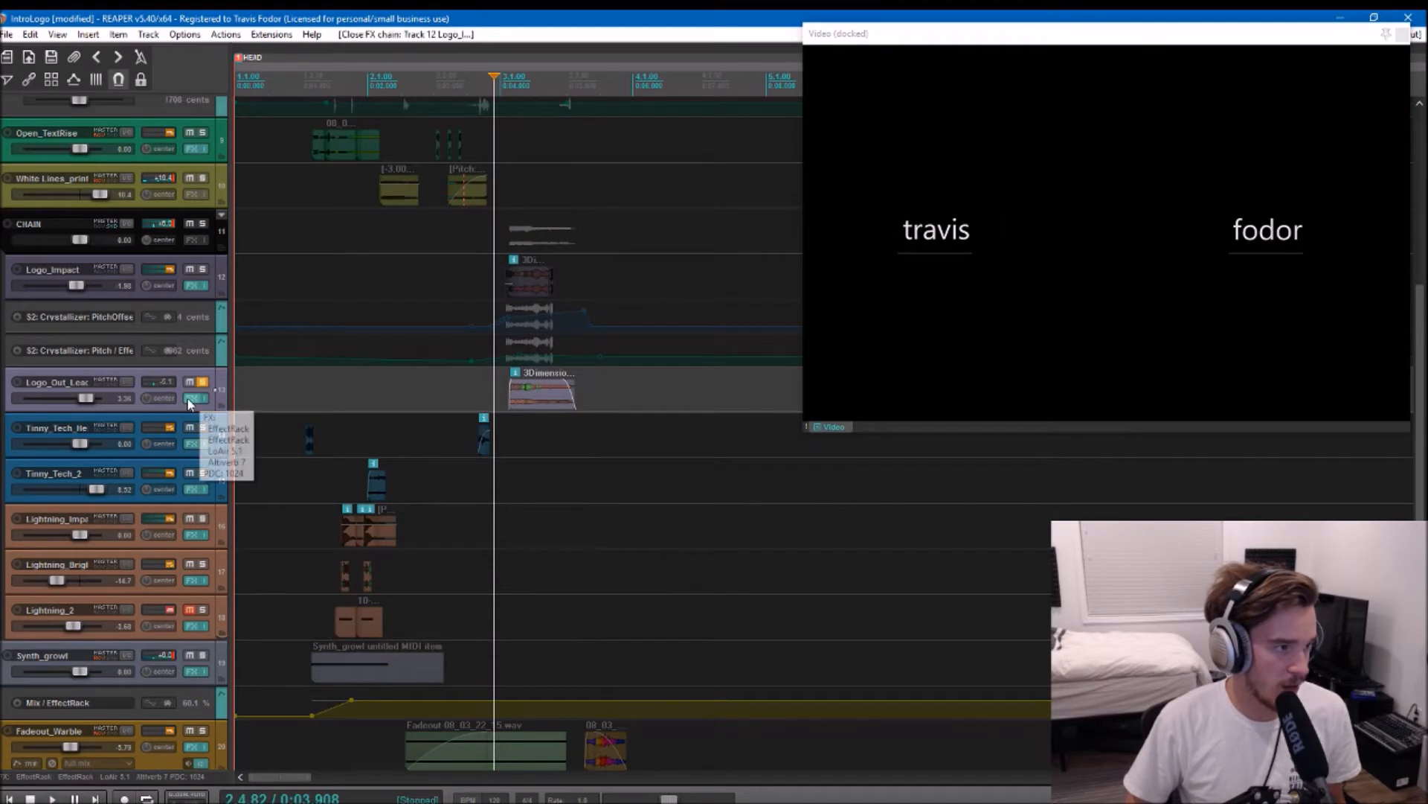
Step: Open the Logo_Out_Lead effects chain, bypass all four plug-ins and audition the dry clip
click(191, 399)
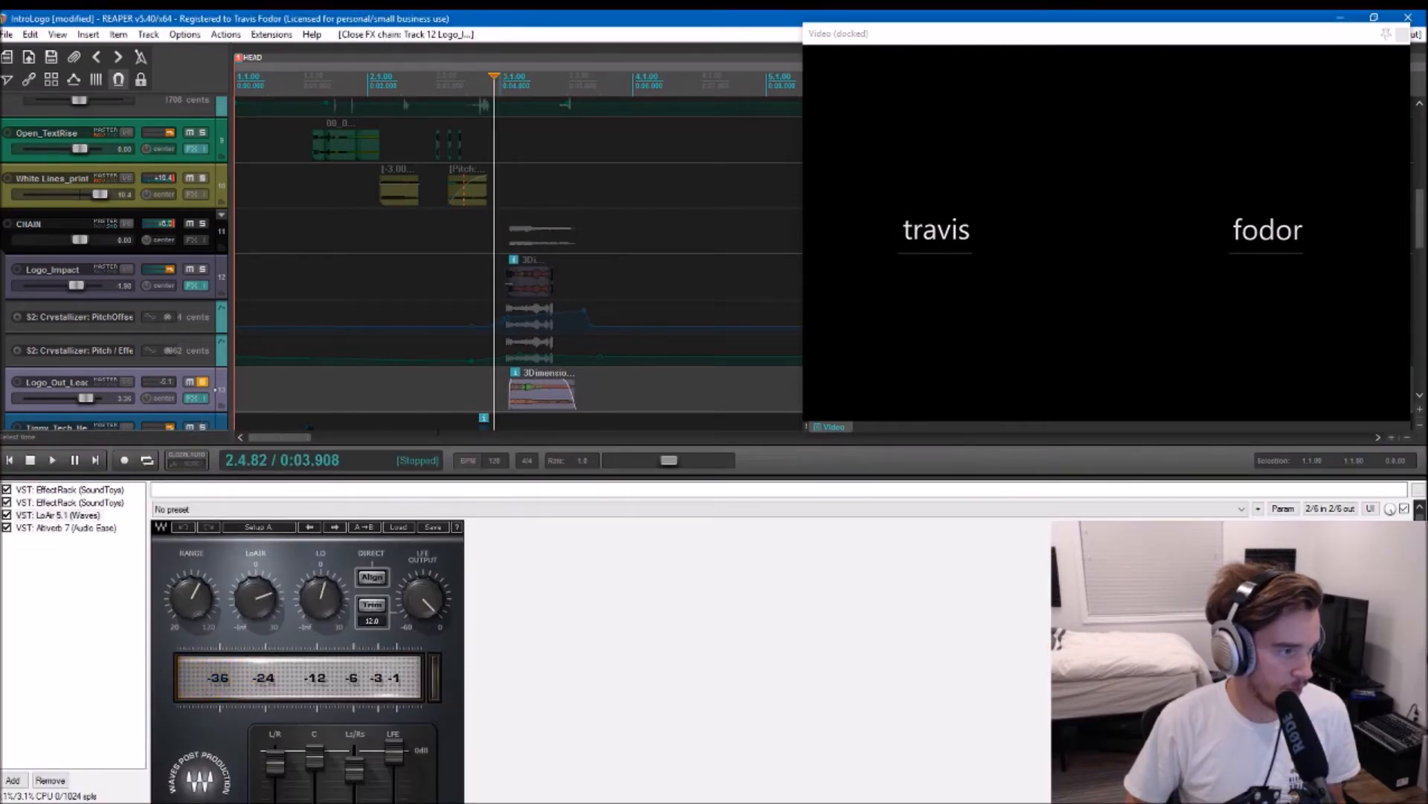
click(8, 491)
click(7, 527)
key(space)
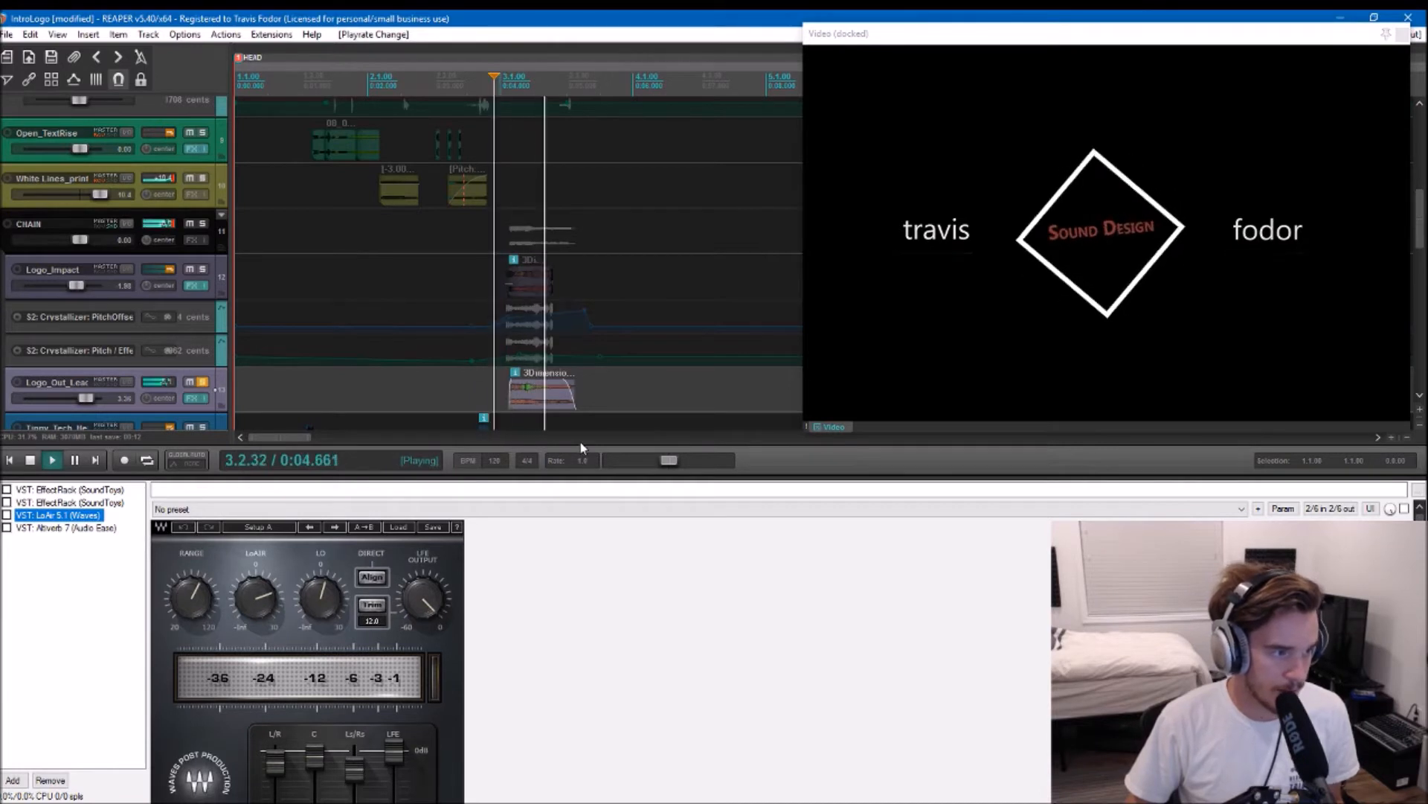
key(space)
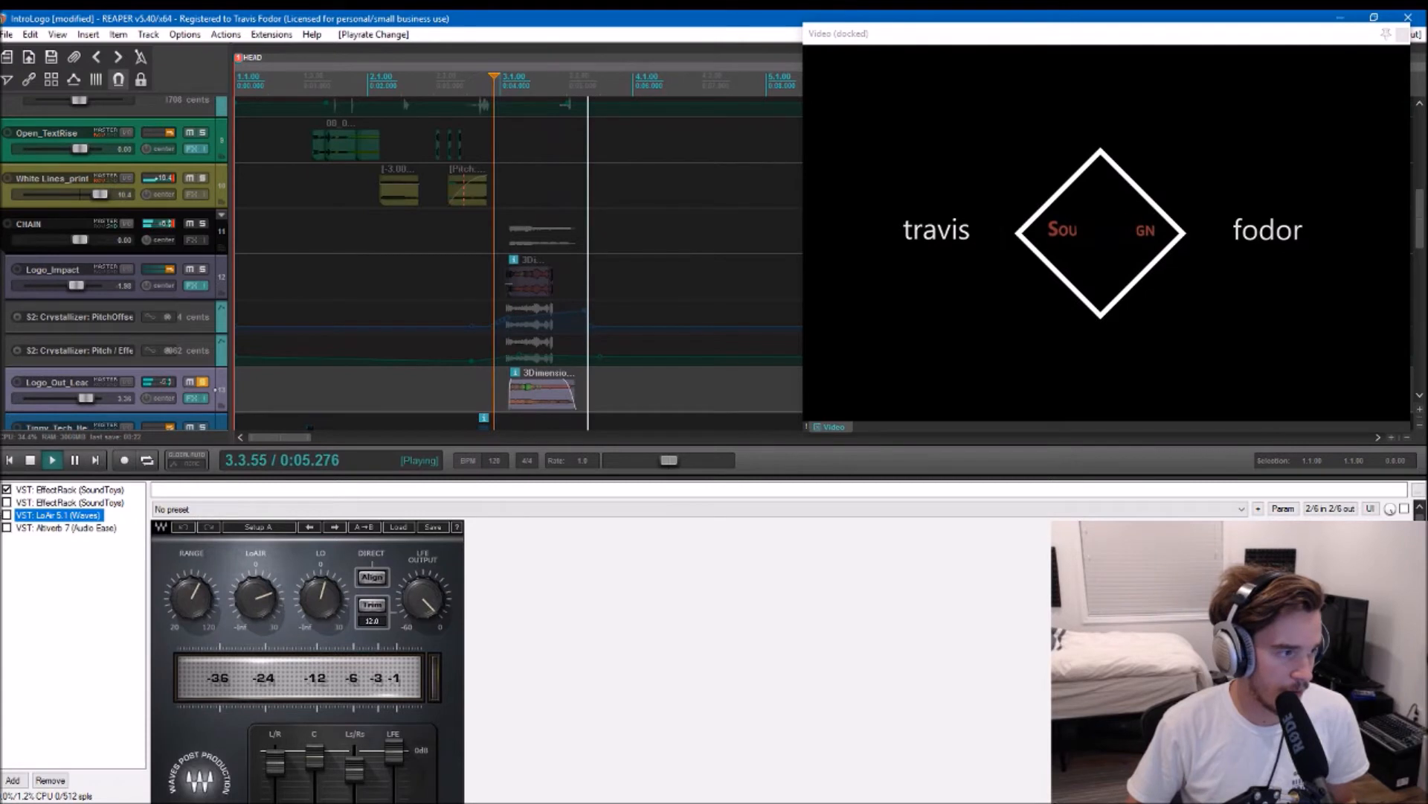
Step: Re-enable the two EffectRack plug-ins and LoAir 5.1 one after another, auditioning Logo_Out_Lead with each addition
key(space)
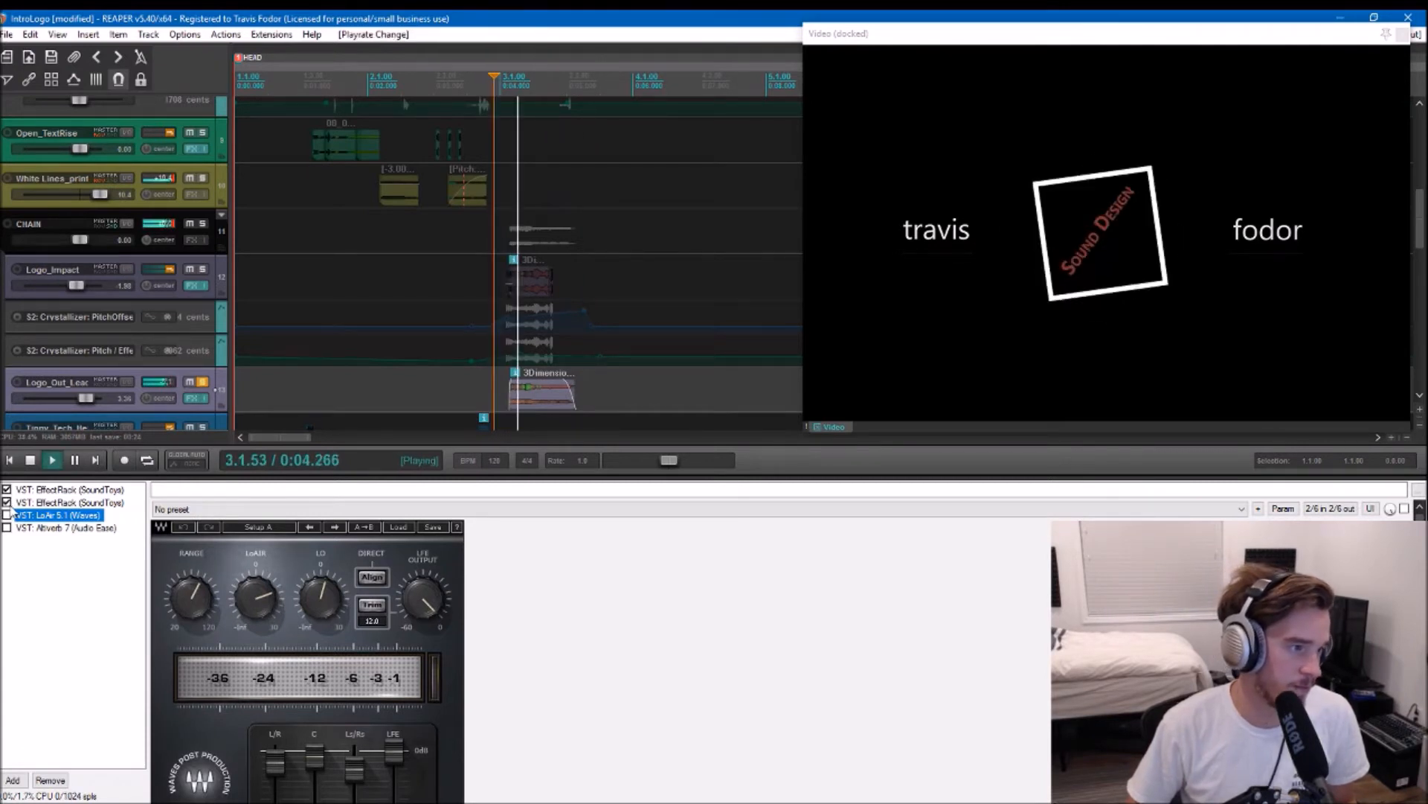
key(space)
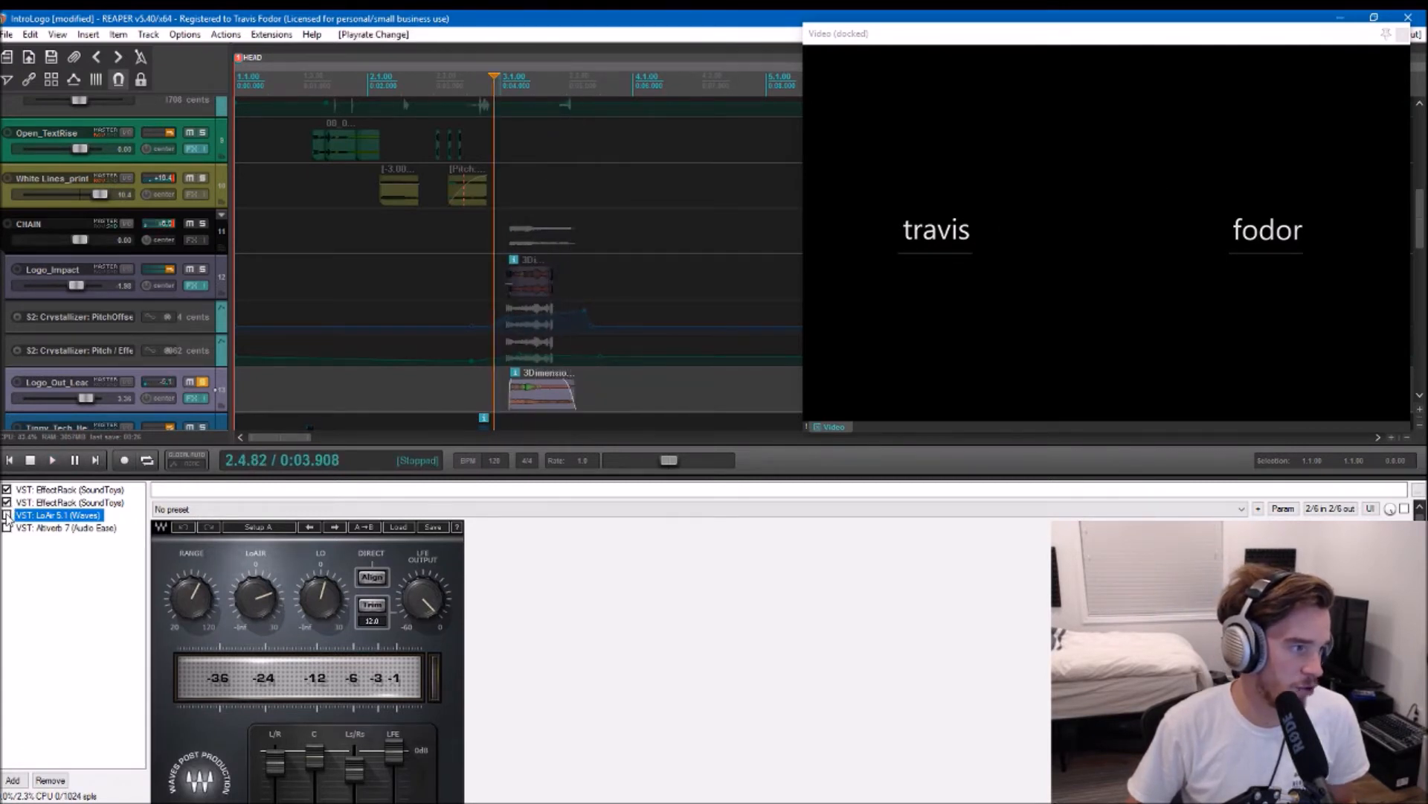
key(space)
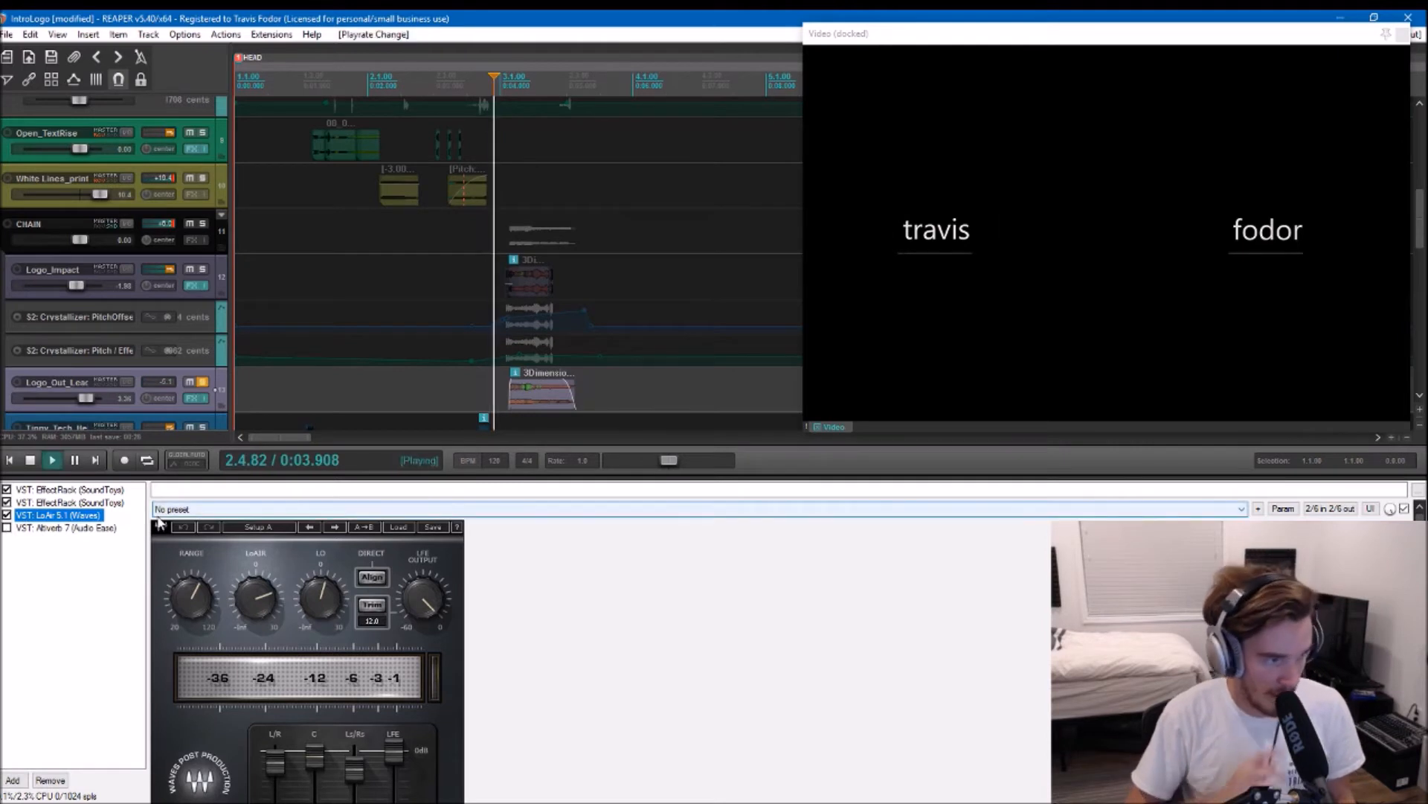
key(space)
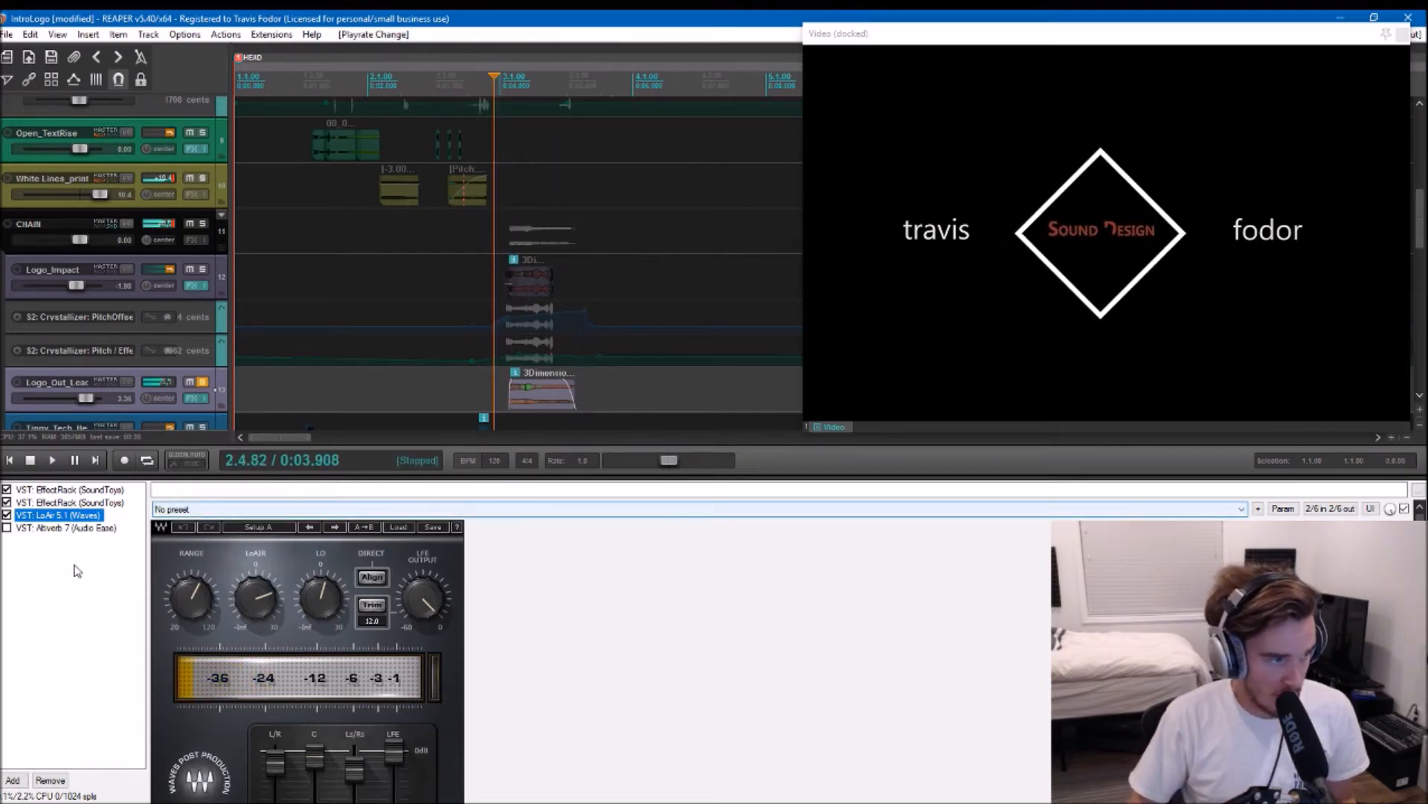
Step: Re-enable Altiverb 7, view its Opera House reverb in a floating window, and close that window
double_click(39, 528)
drag(925, 380, 1075, 462)
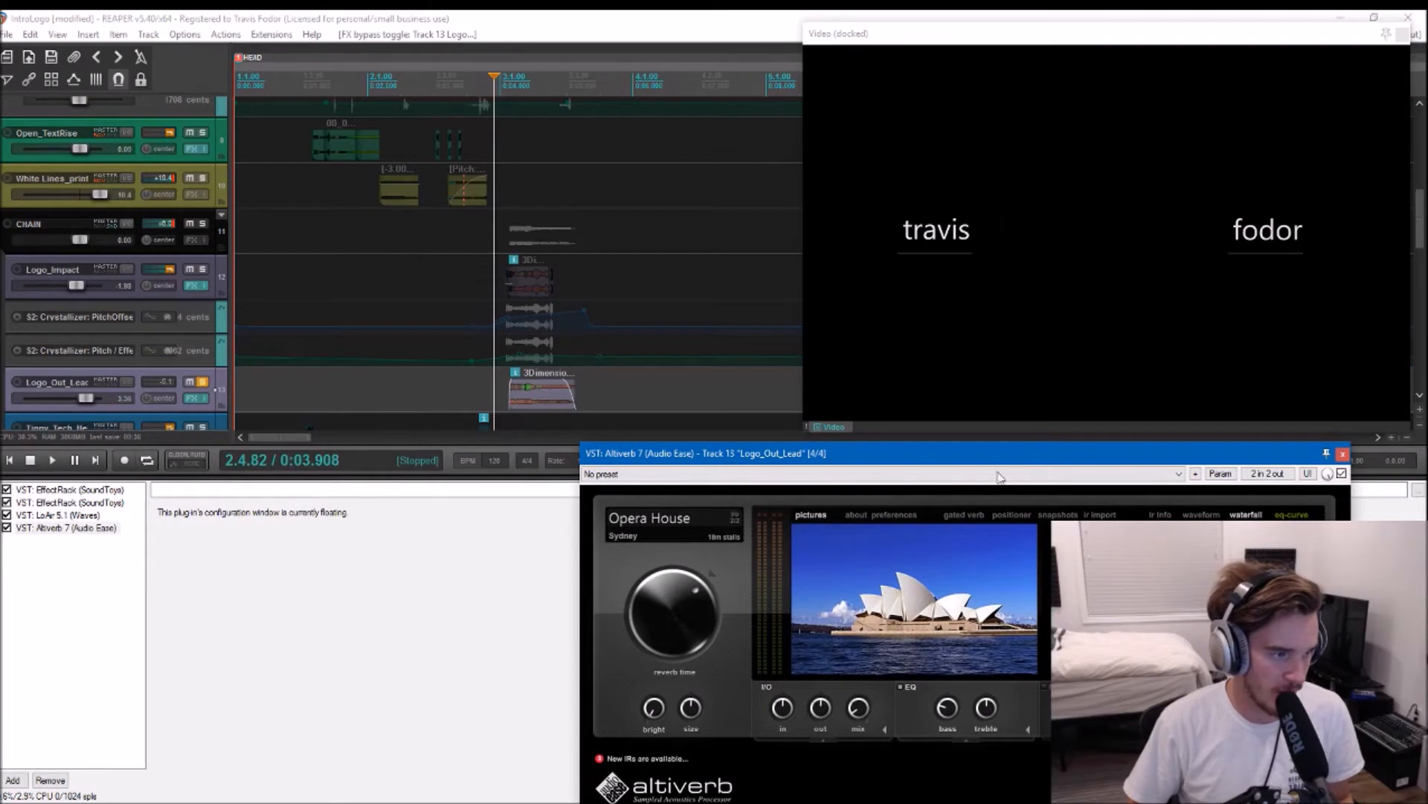
click(1343, 453)
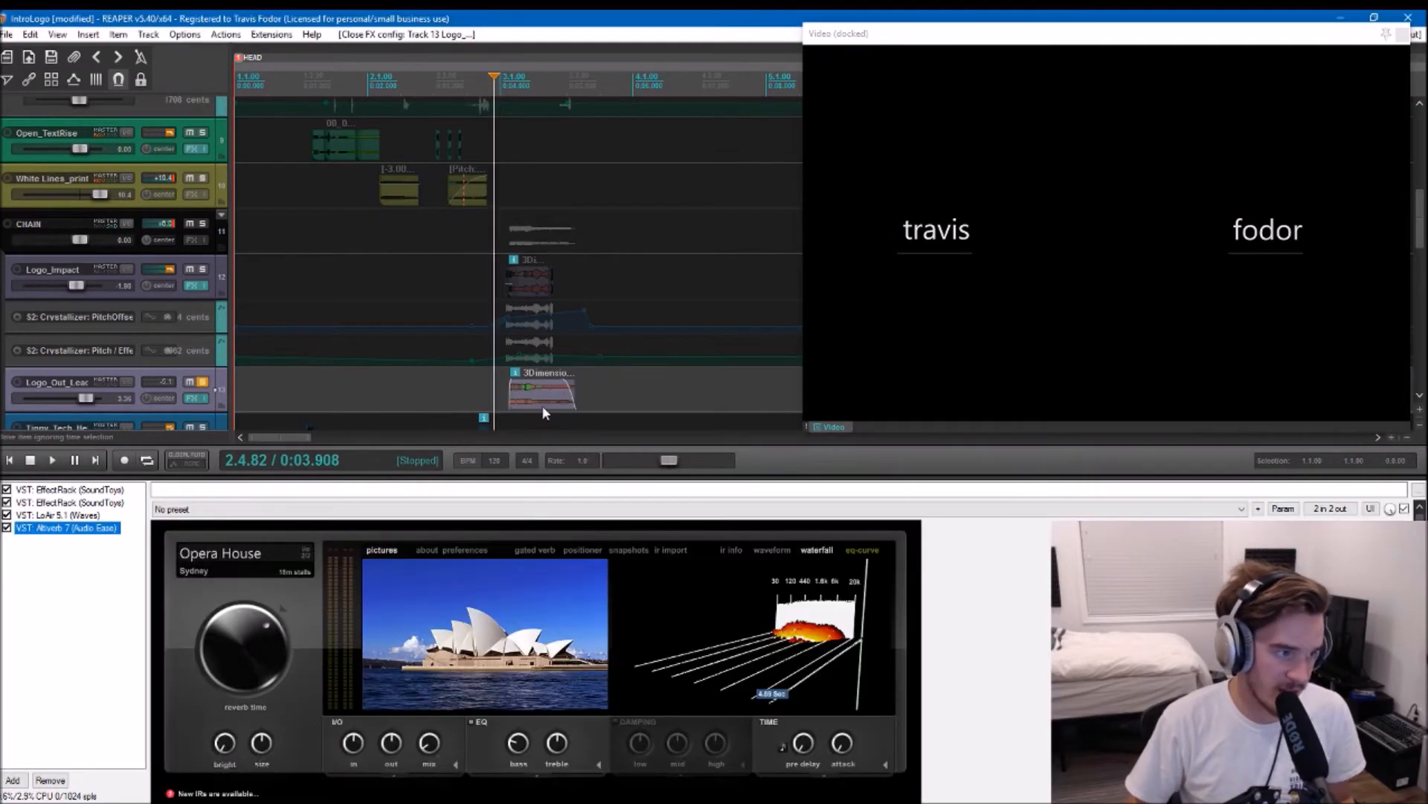
Step: Audition Logo_Out_Lead through its full effects chain and unsolo the track
click(513, 395)
key(space)
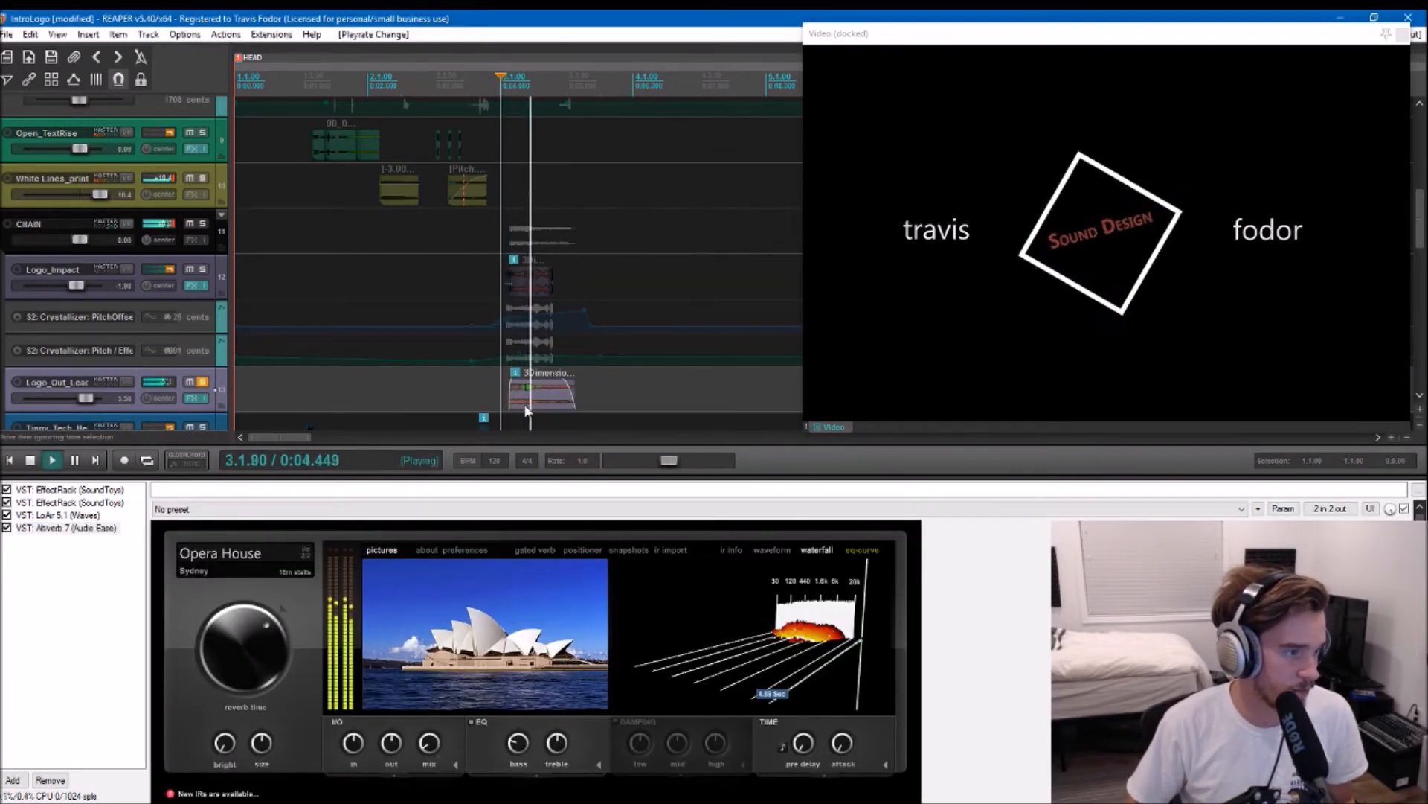
key(space)
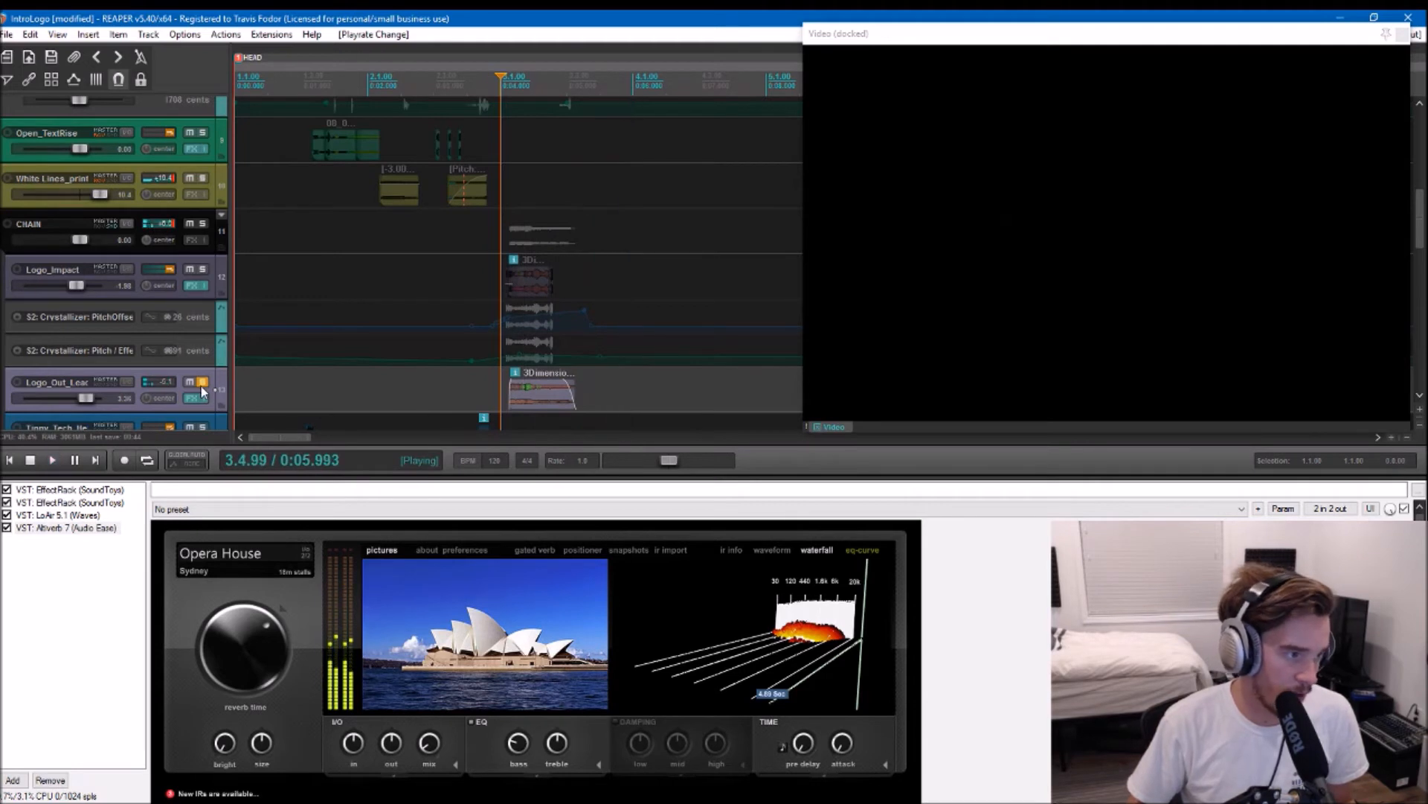
scroll(272, 374, down, 2)
click(392, 338)
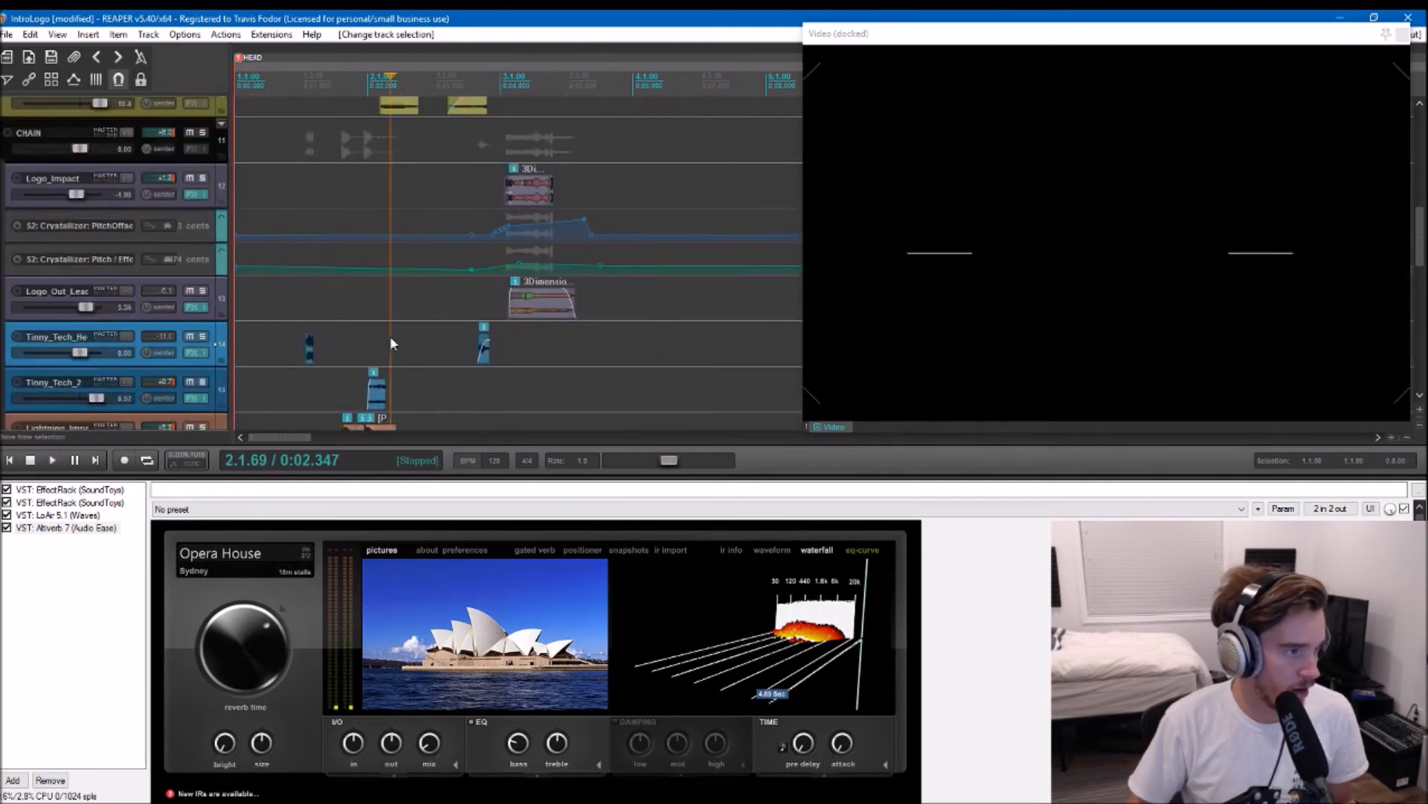
Step: Solo the upper Tinny_Tech track, audition its clips, return the edit cursor ahead of them, and unsolo it
click(313, 344)
key(alt+s)
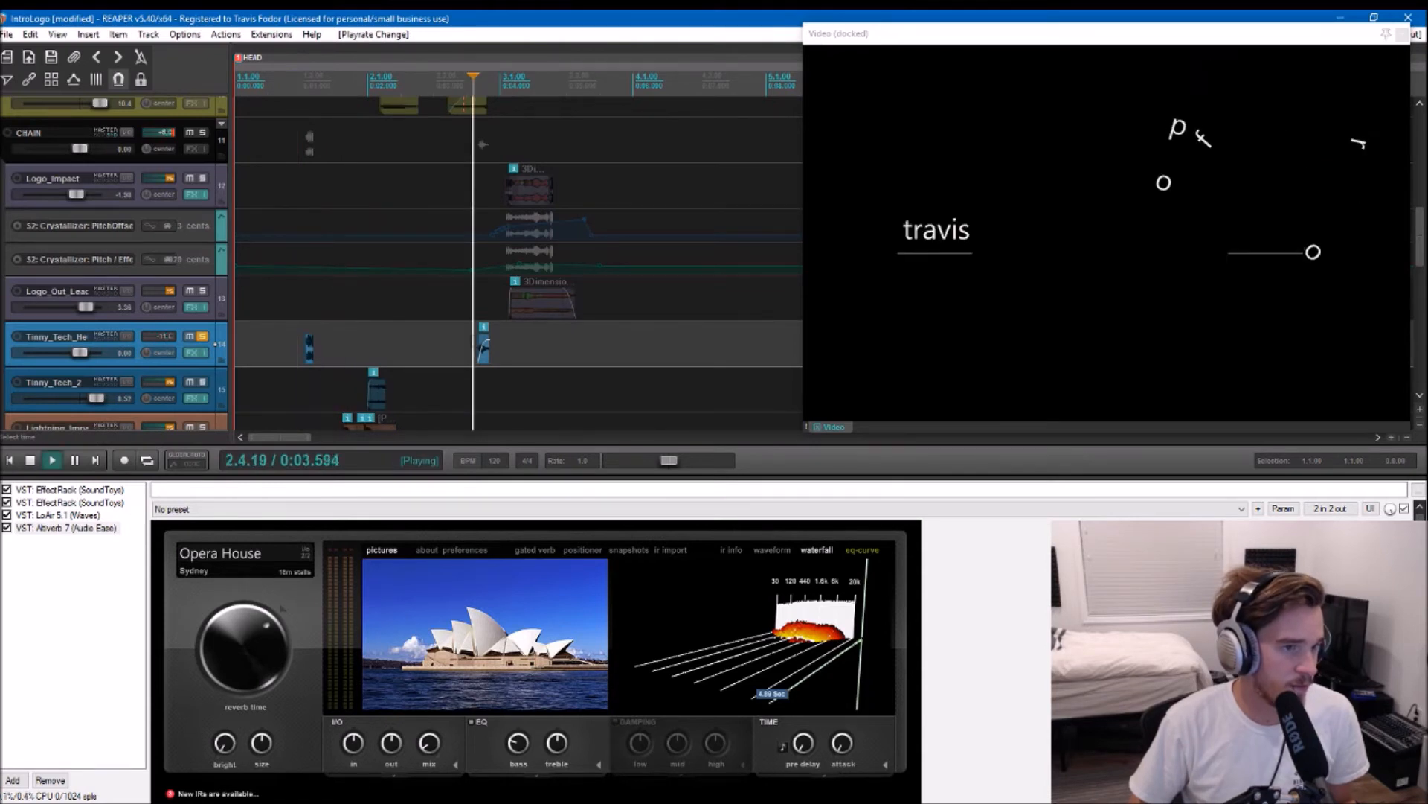
key(space)
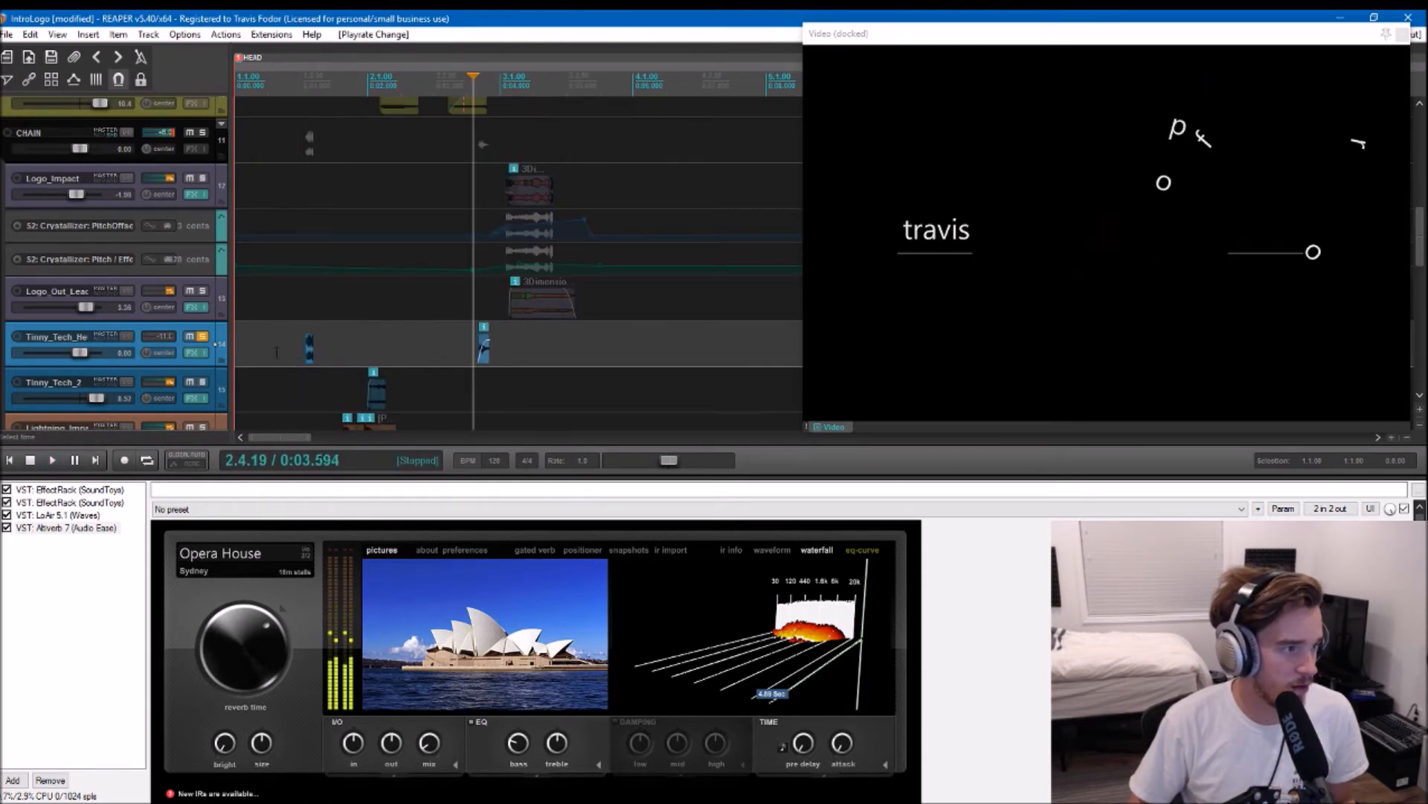
click(271, 351)
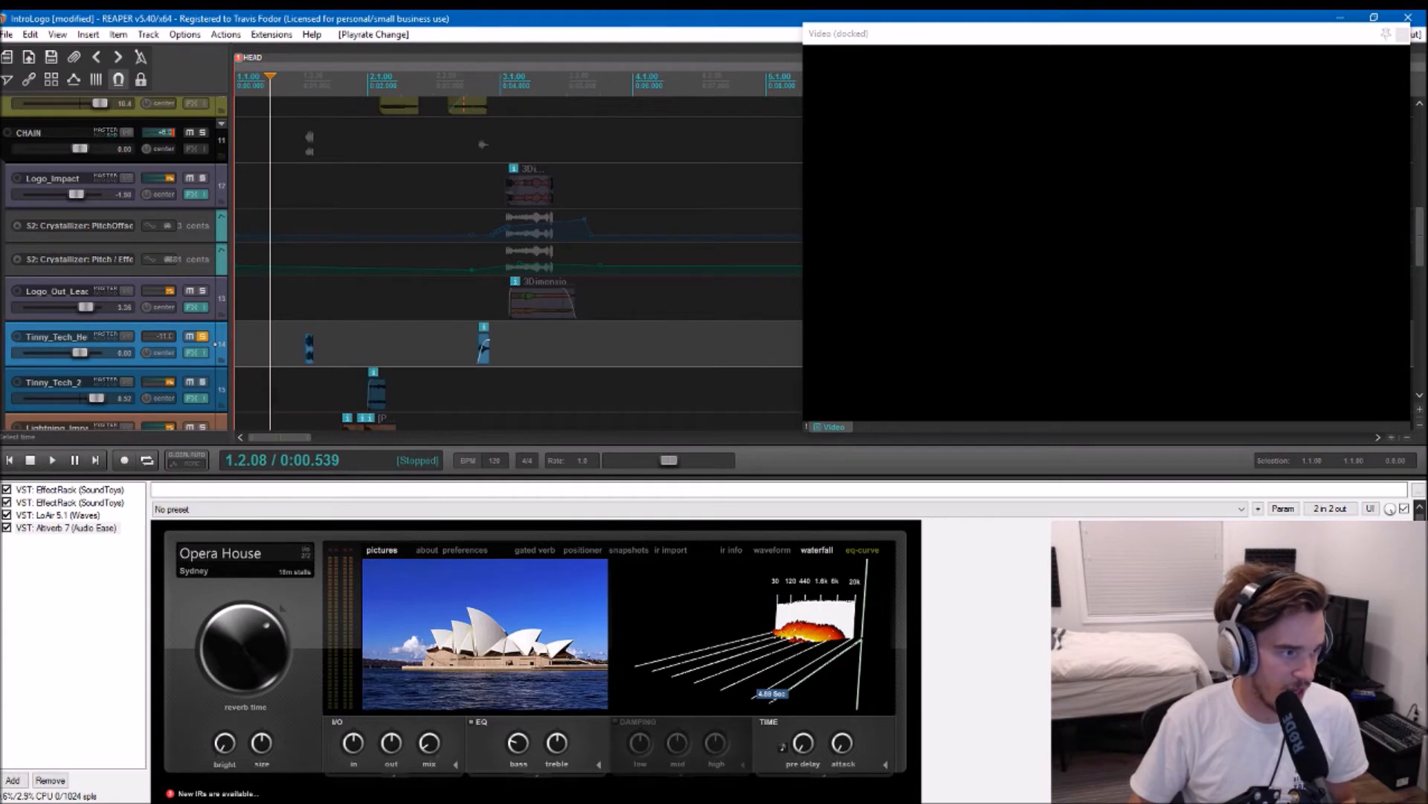
scroll(270, 351, down, 1)
click(277, 338)
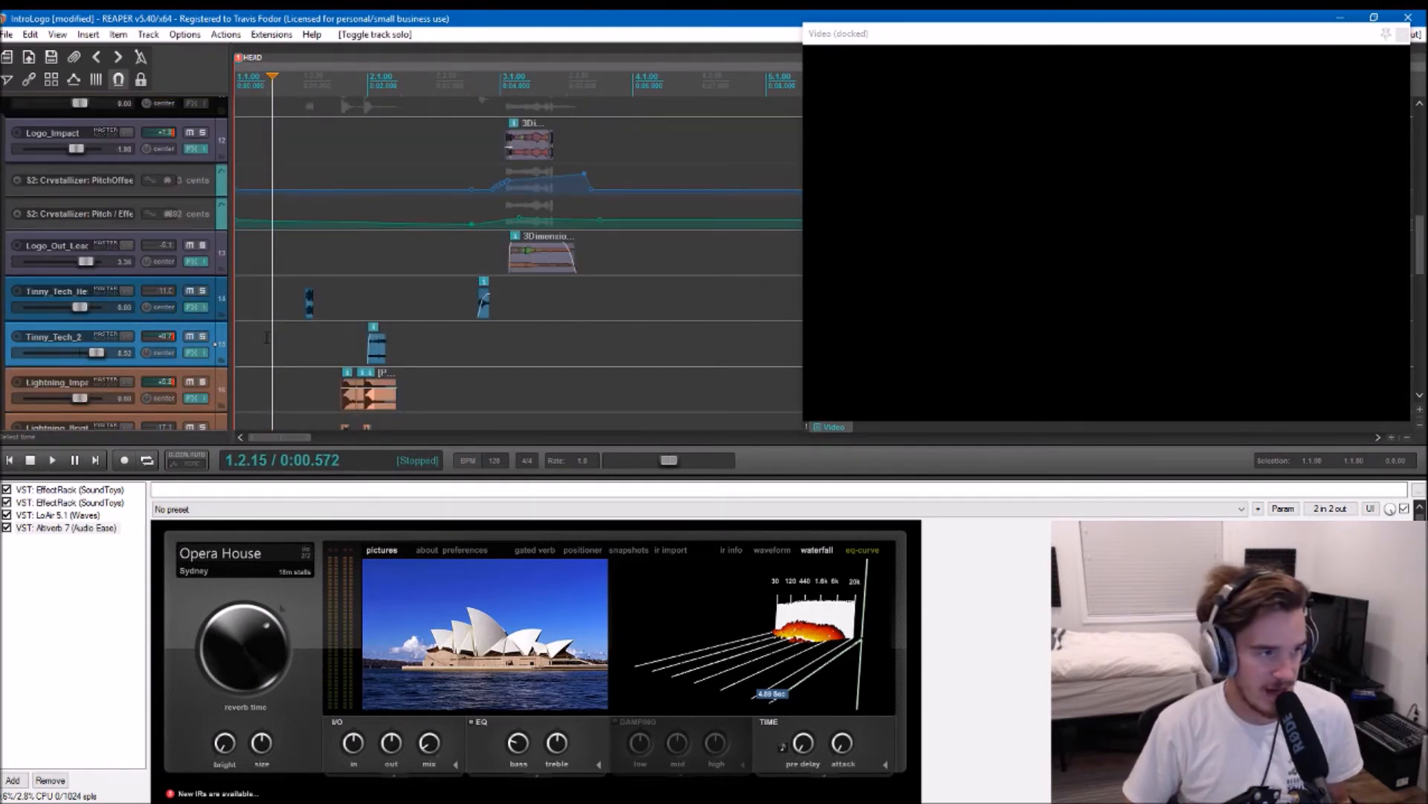
Step: Solo and audition the Lightning_Impact track, and show its effects chain with EffectRack and LoAir Mono
scroll(266, 337, down, 2)
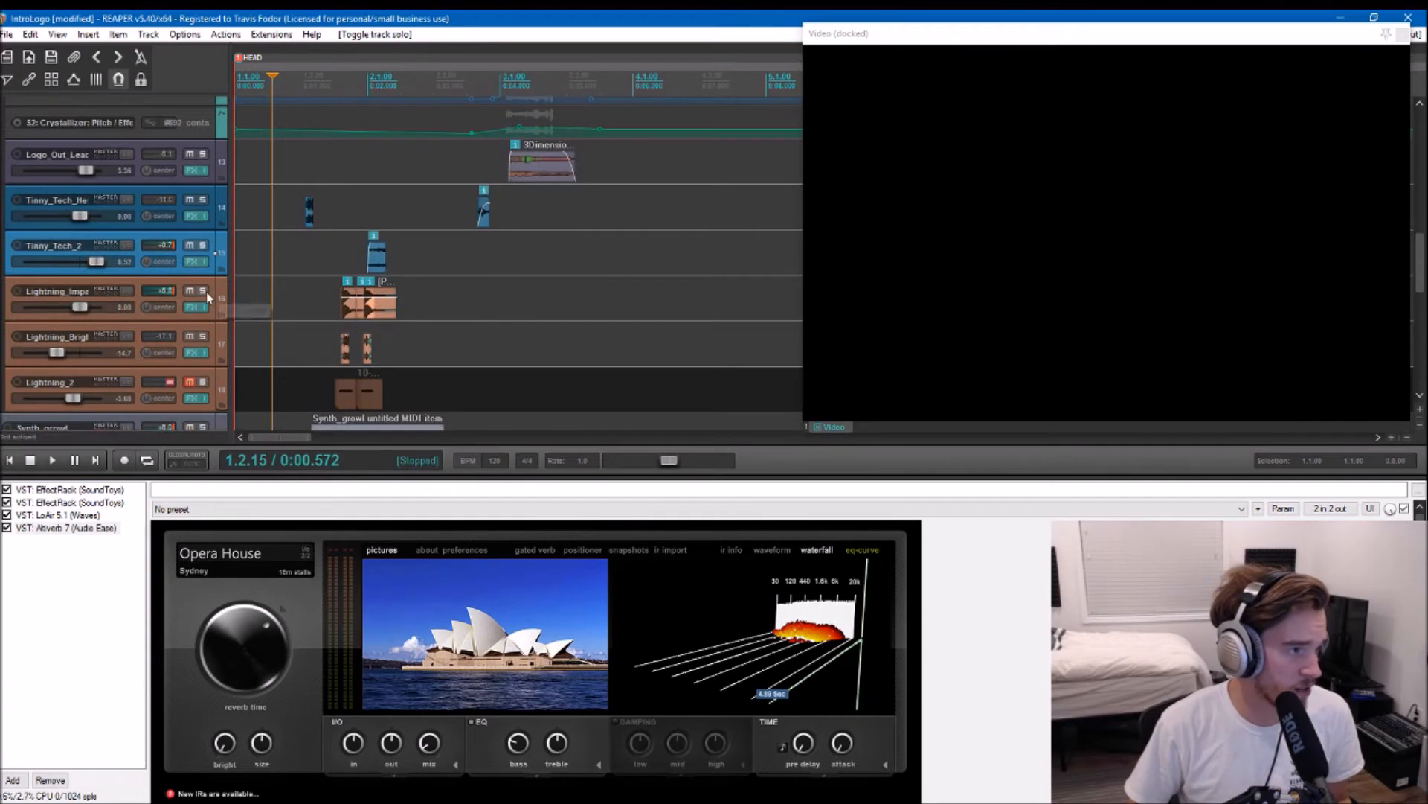
click(334, 295)
key(space)
key(space)
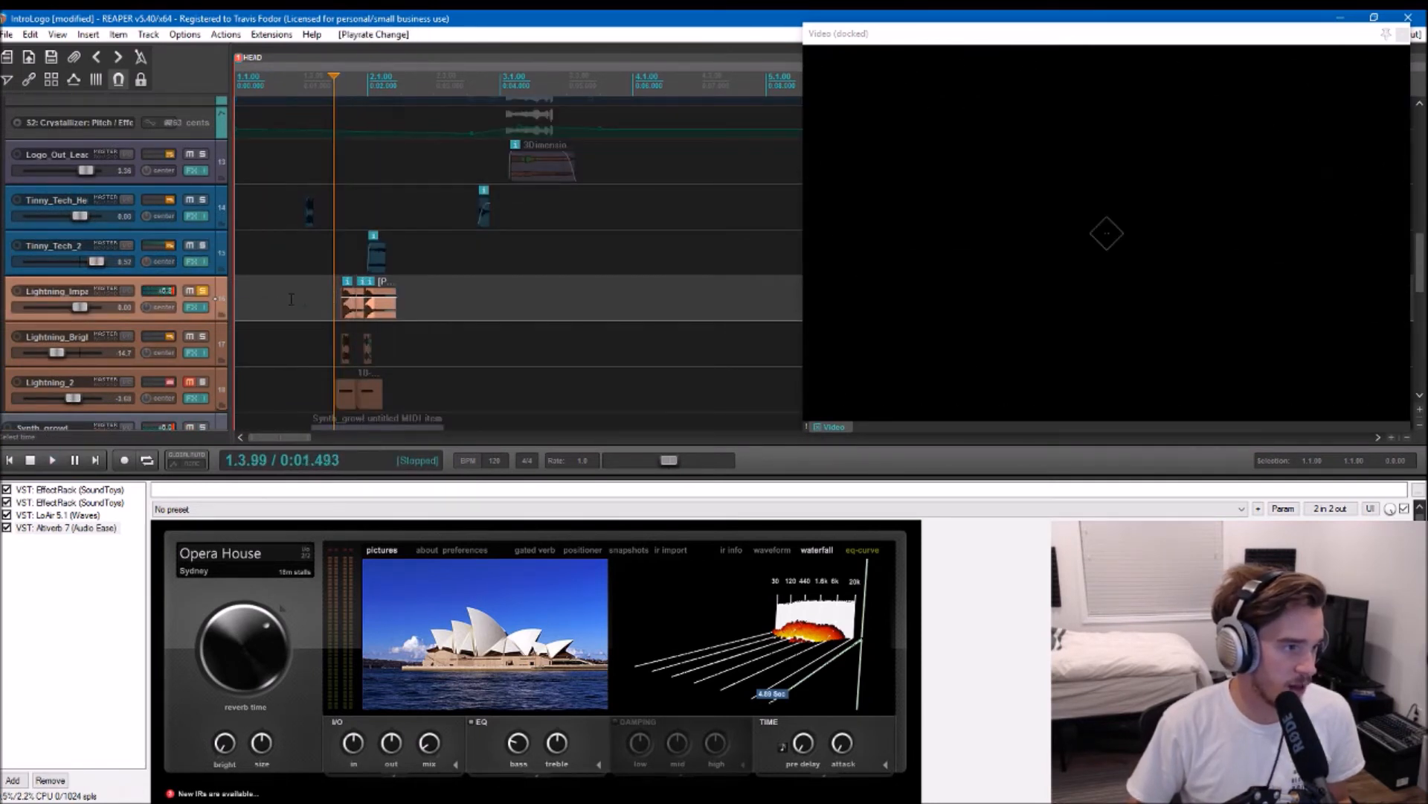
click(196, 307)
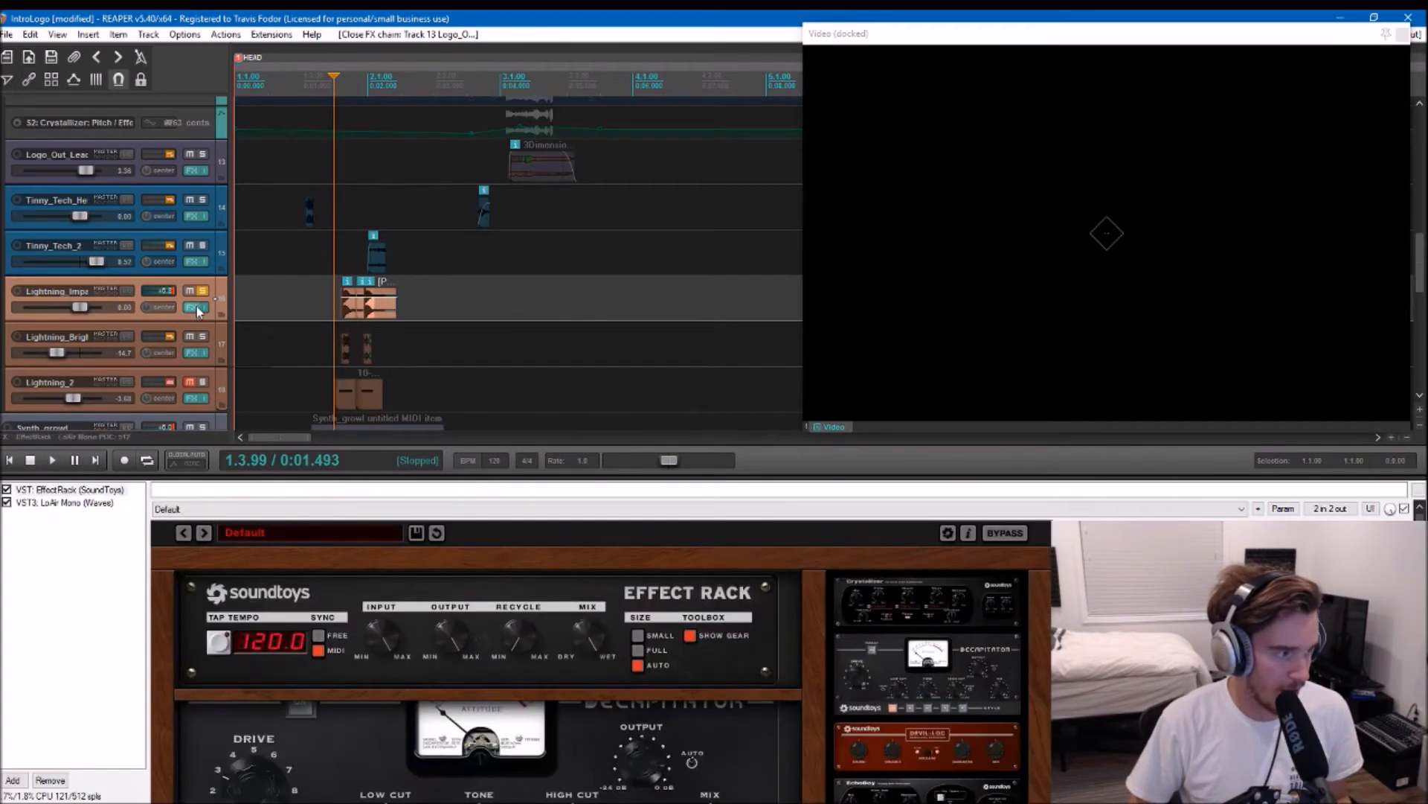
scroll(478, 766, down, 3)
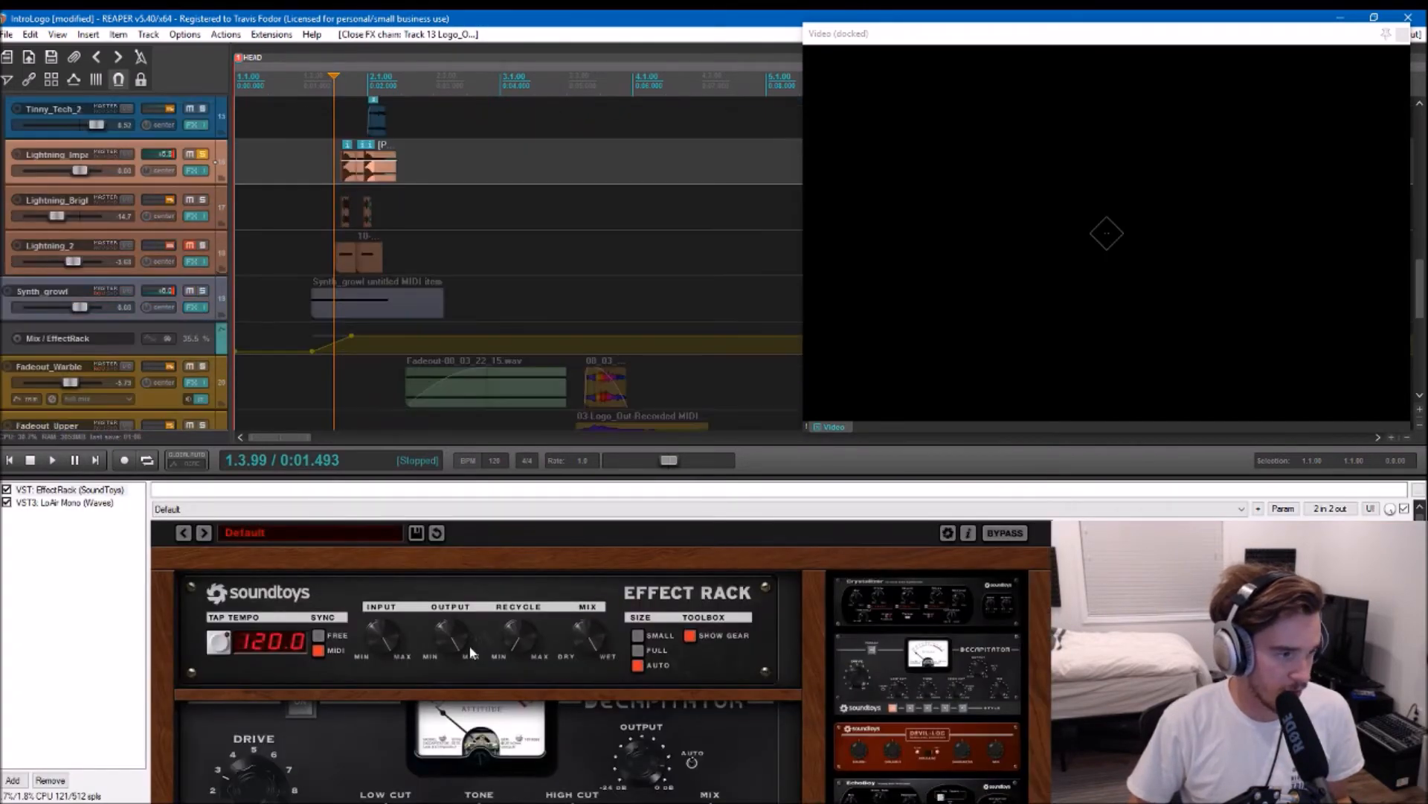
scroll(322, 329, up, 3)
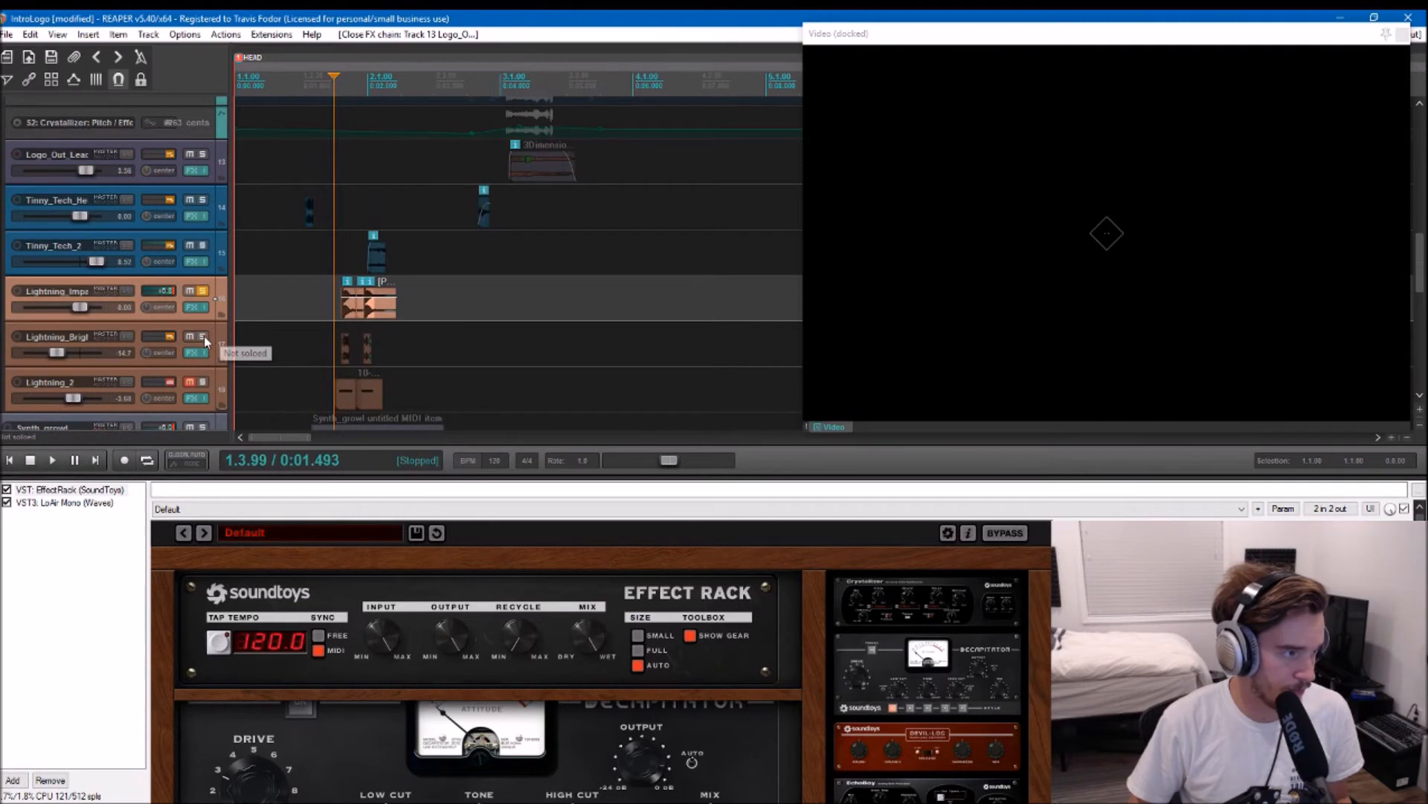
Step: Switch the solo from Lightning_Impact to Lightning_Bright and audition its two clips
click(204, 336)
click(203, 290)
scroll(436, 345, up, 2)
key(space)
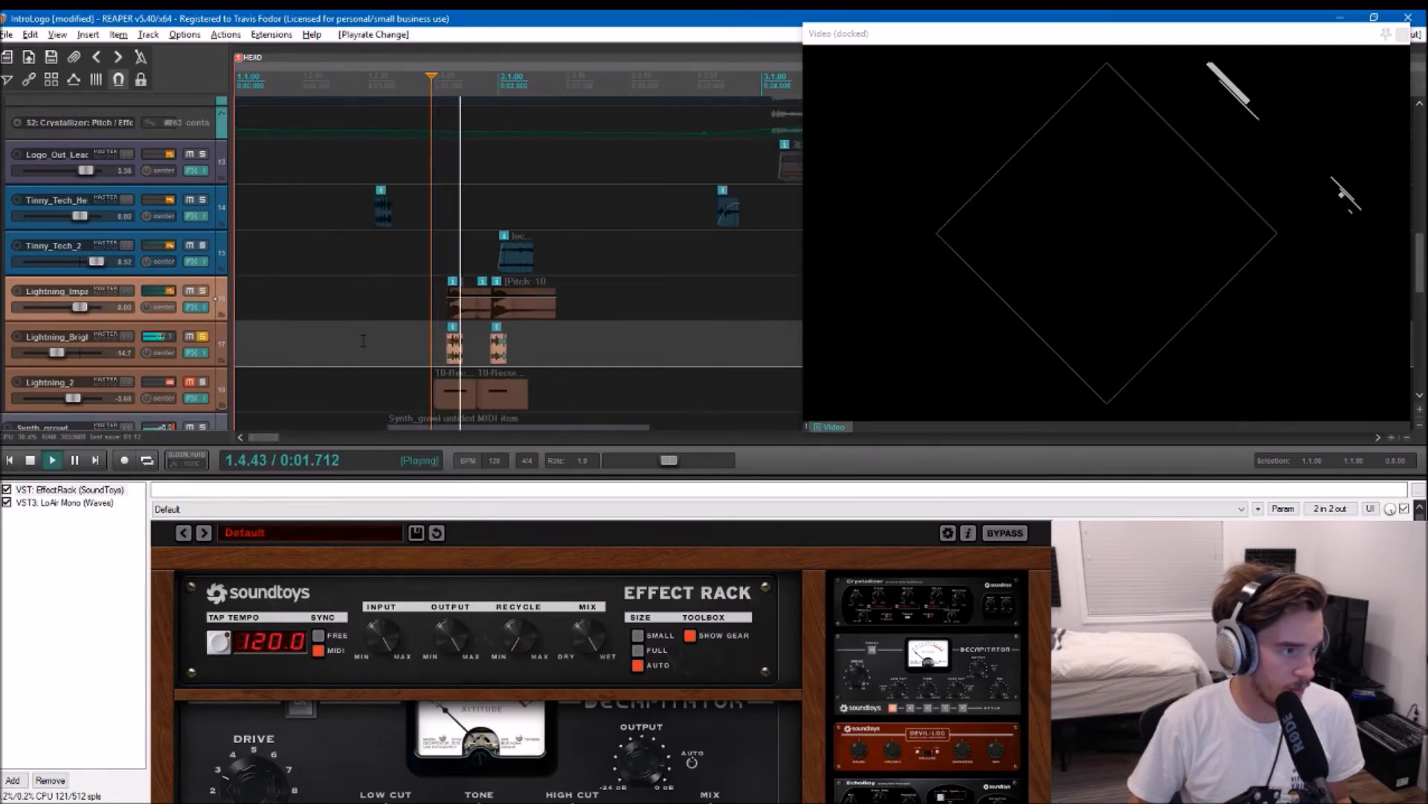
click(317, 337)
key(space)
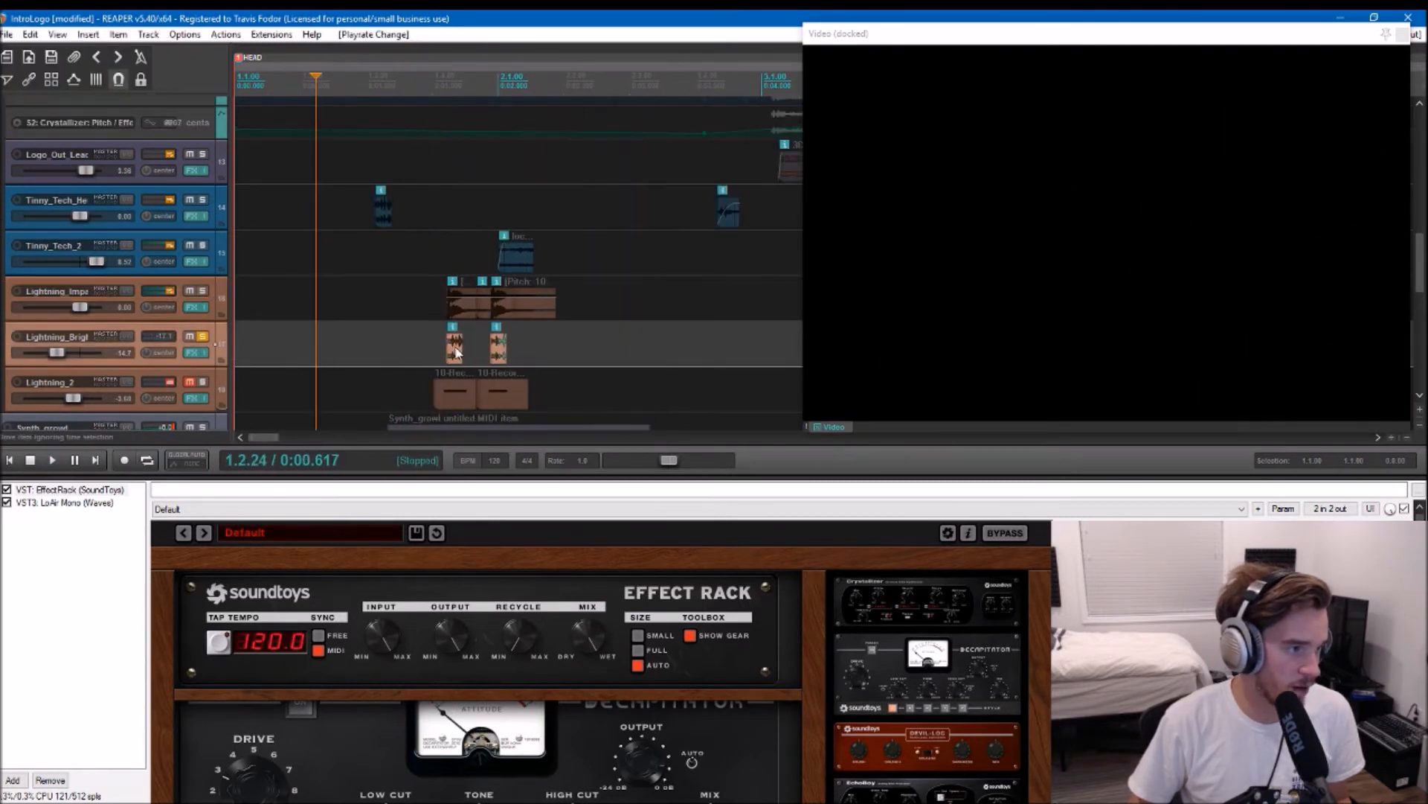
Step: Open the Lightning_Bright effects chain, bypass EffectRack, and audition the dry clips
click(192, 352)
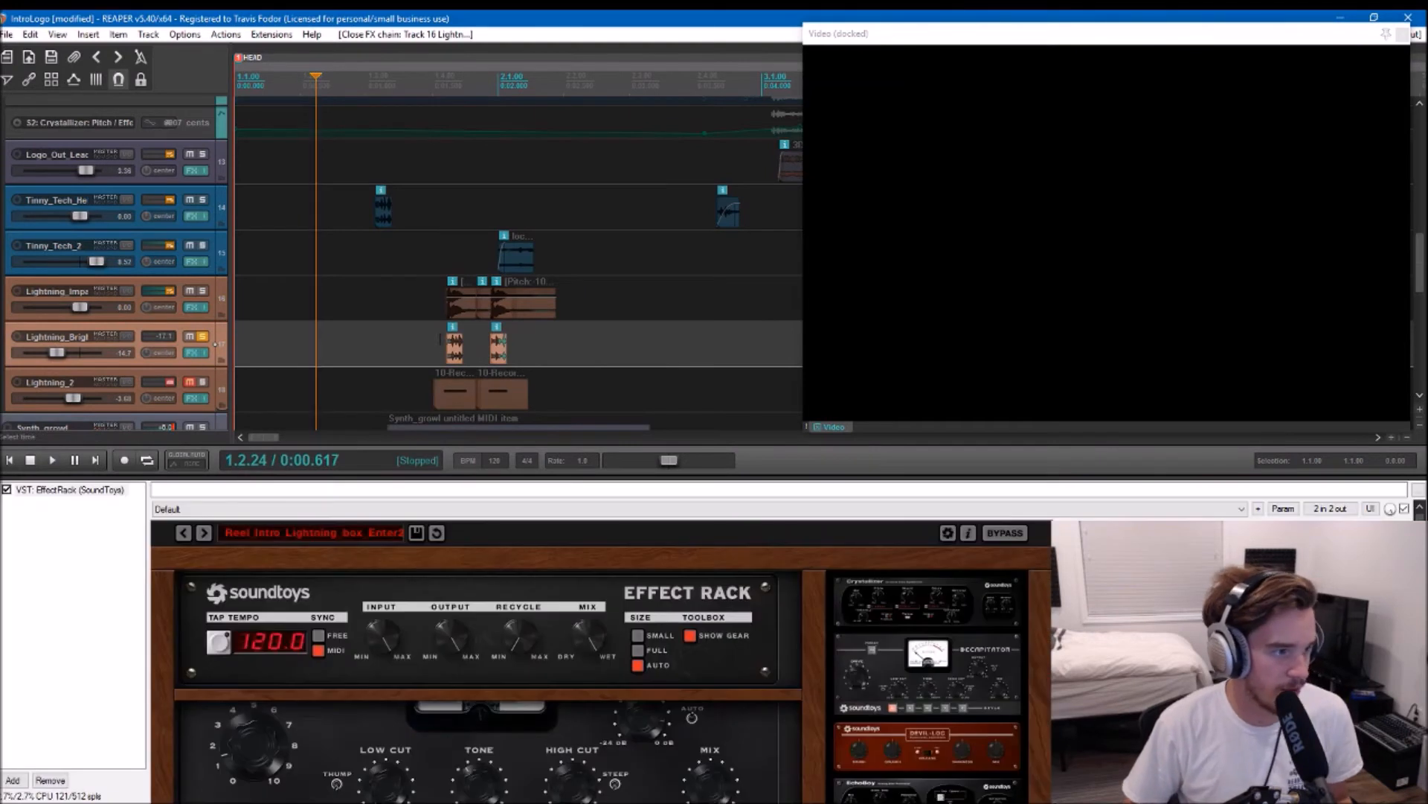
click(8, 490)
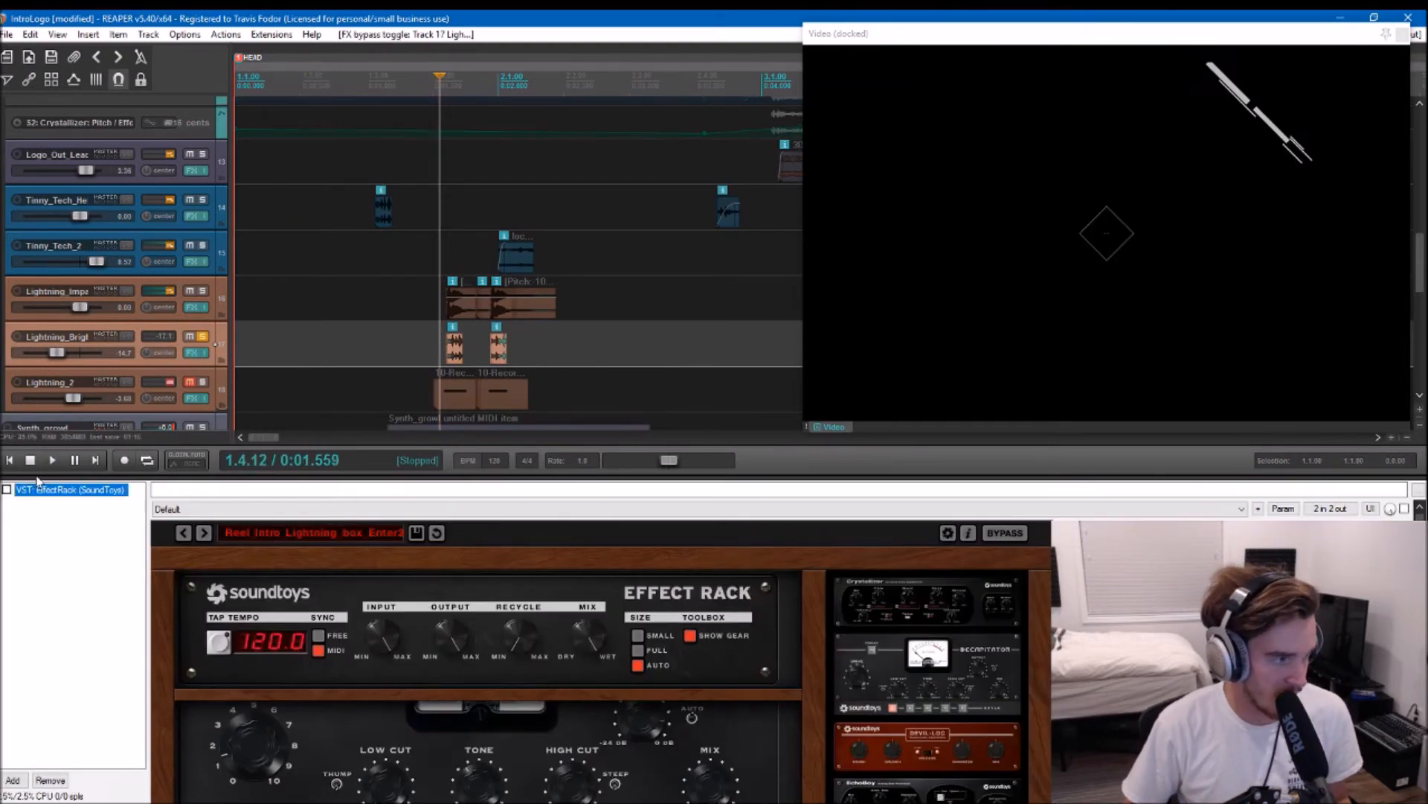
click(439, 341)
scroll(439, 341, up, 3)
key(alt+space)
click(592, 365)
key(space)
key(space)
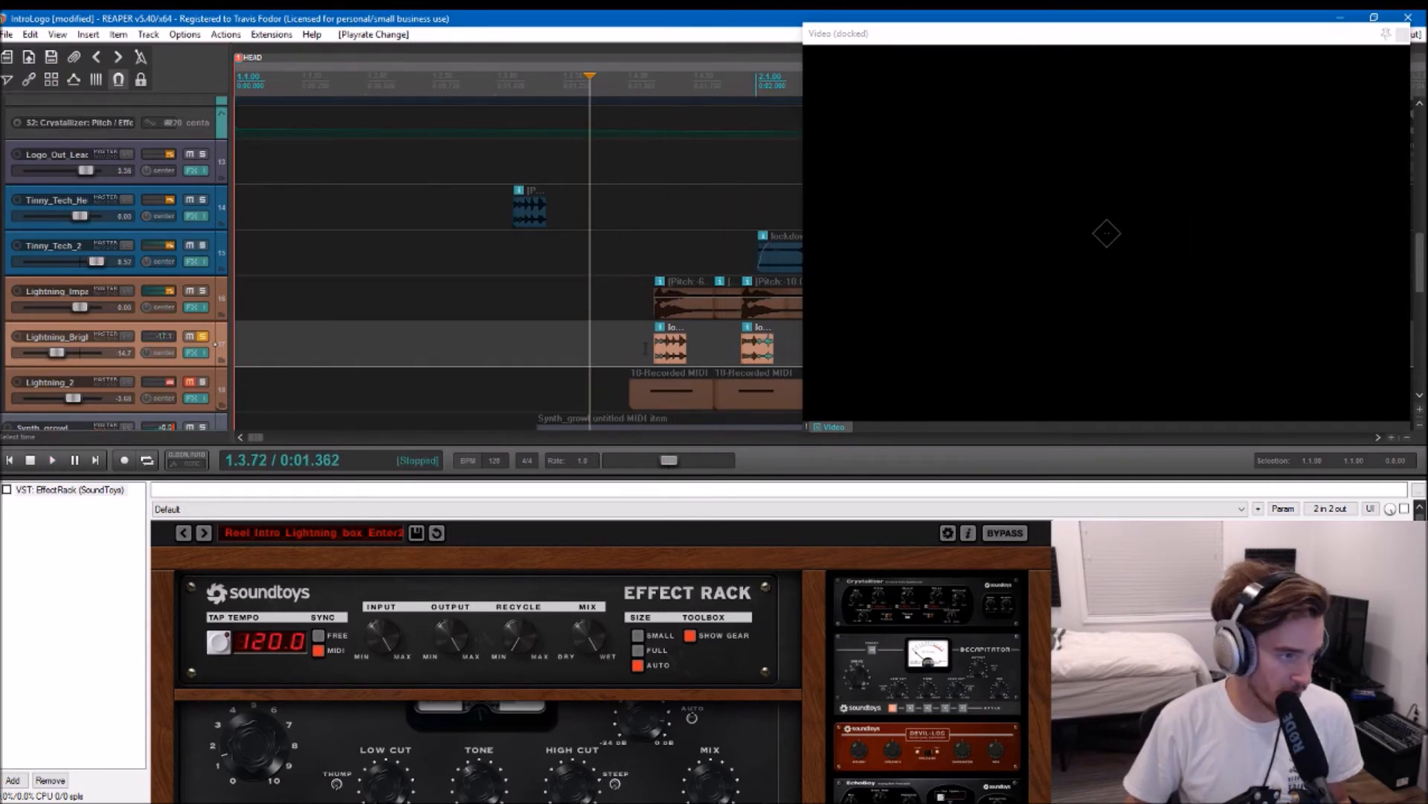
Step: Re-enable EffectRack on Lightning_Bright, show it in a floating window, and undo the accidental preset change
click(7, 490)
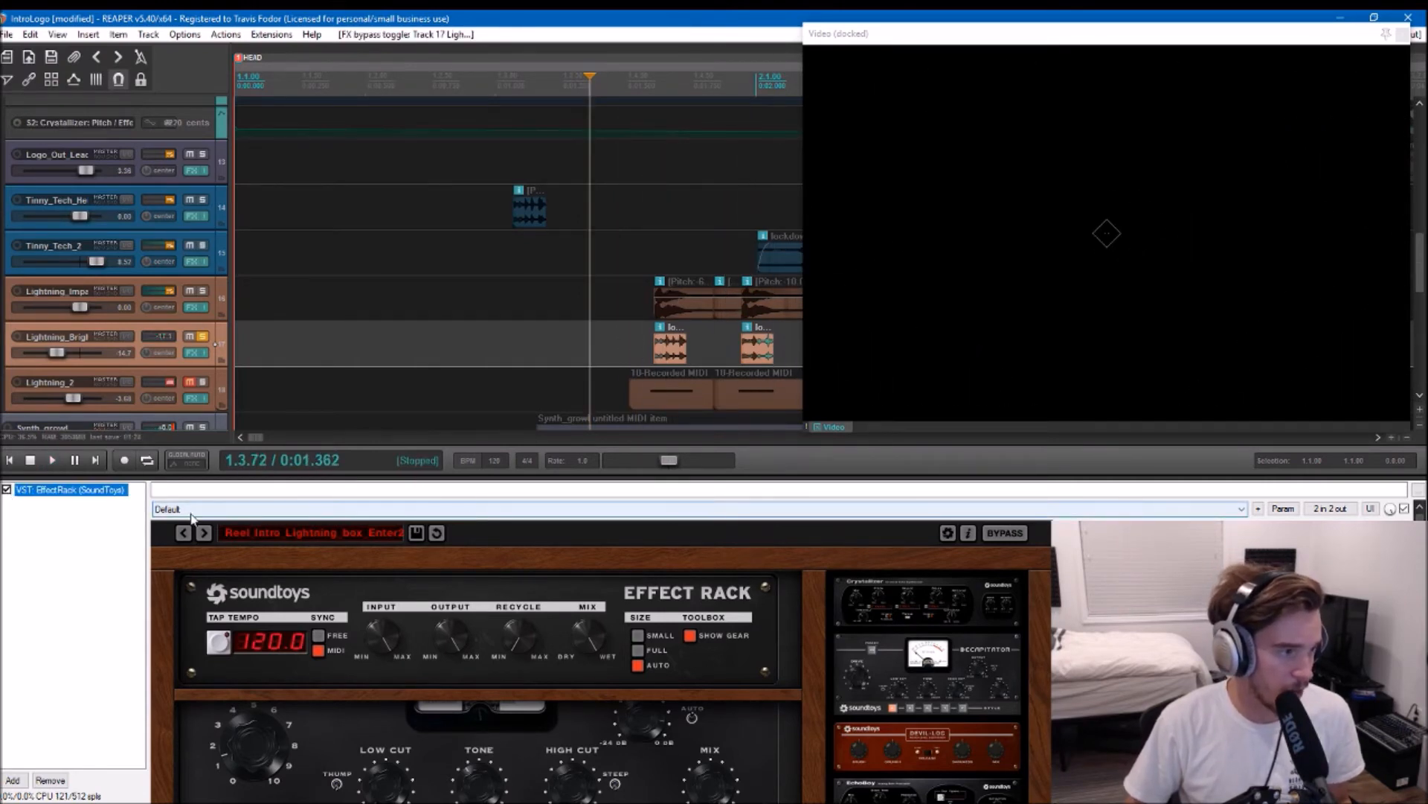
double_click(96, 494)
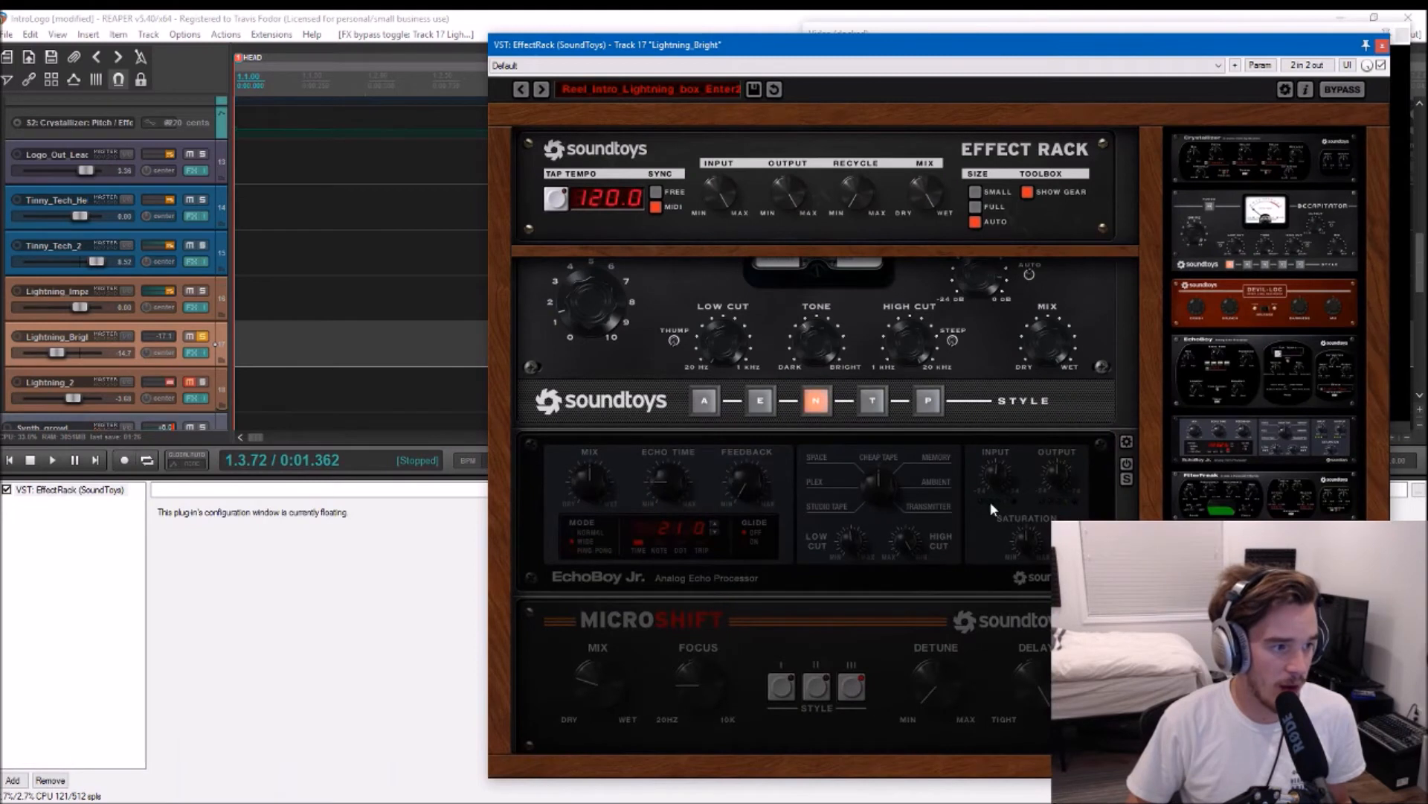
scroll(1144, 493, up, 1)
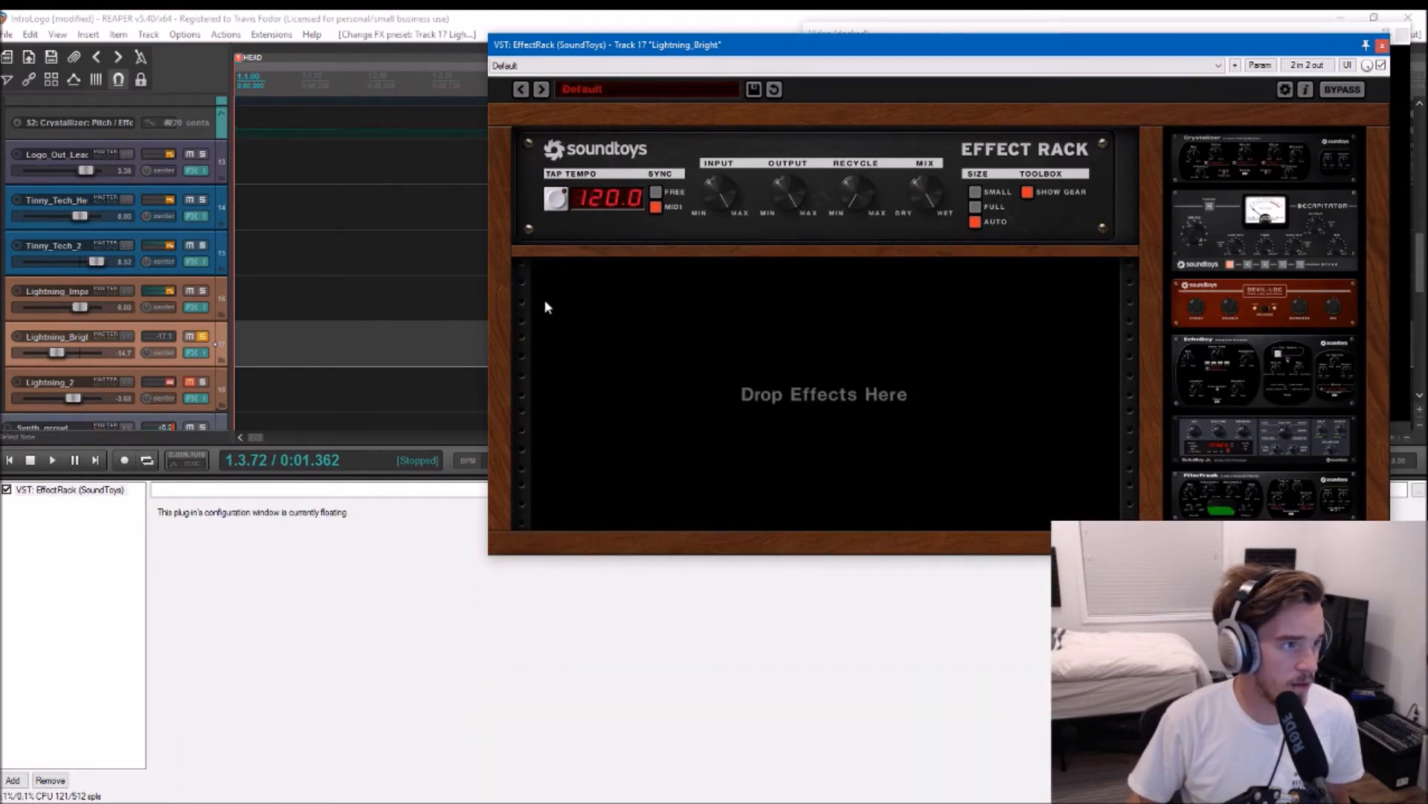
key(ctrl+z)
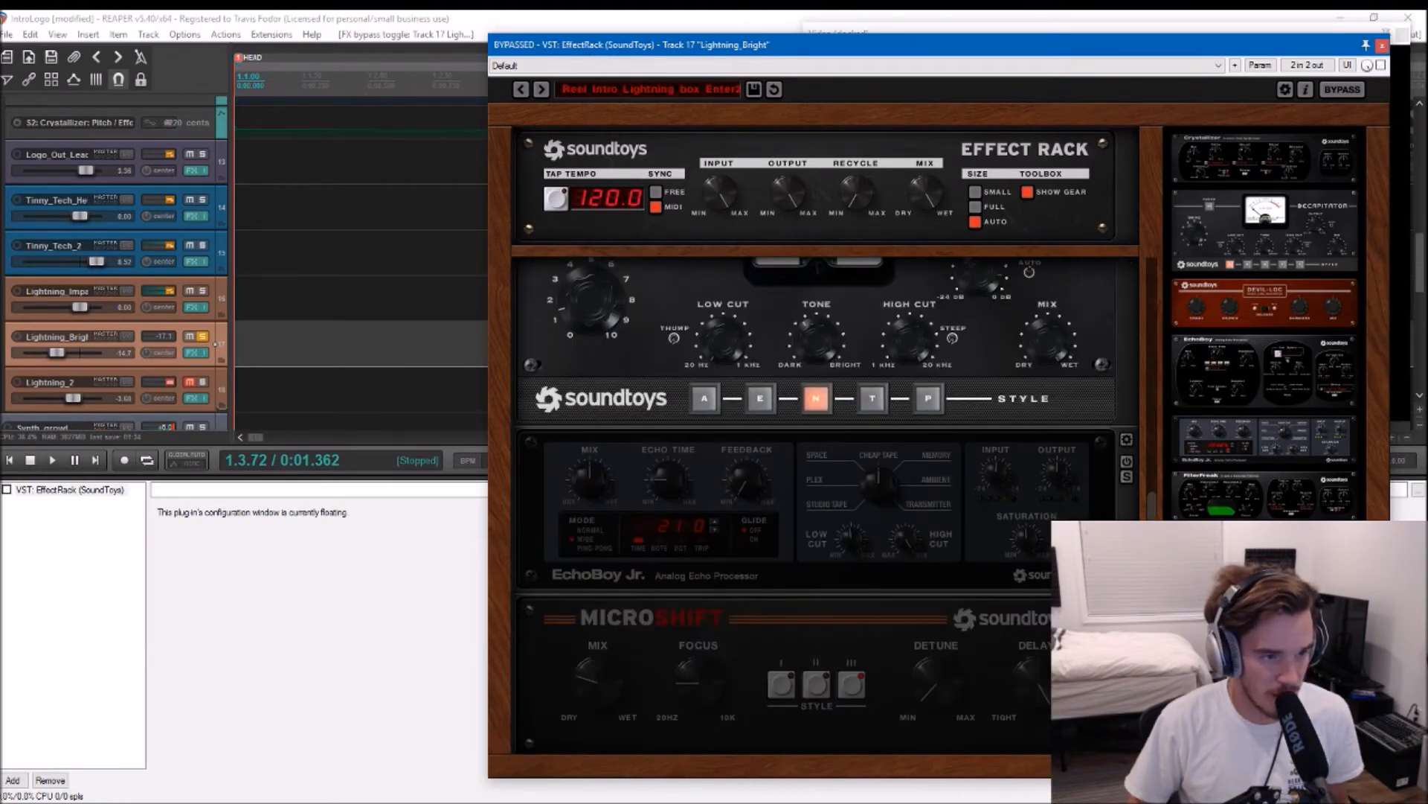
Step: Examine the Decapitator, Devil-Loc and EchoBoy modules in Lightning_Bright's EffectRack and close the floating window
scroll(1147, 446, up, 3)
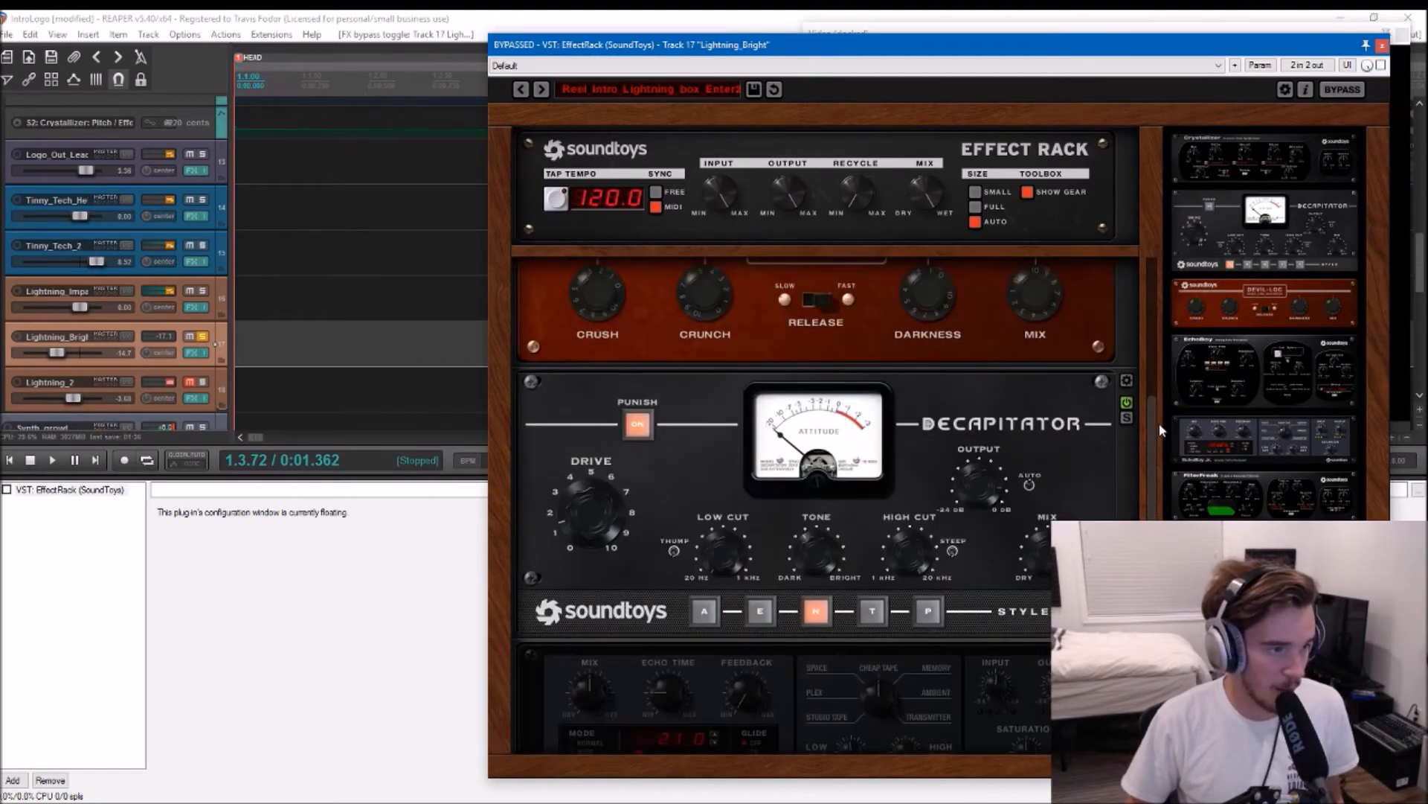
scroll(1155, 290, up, 3)
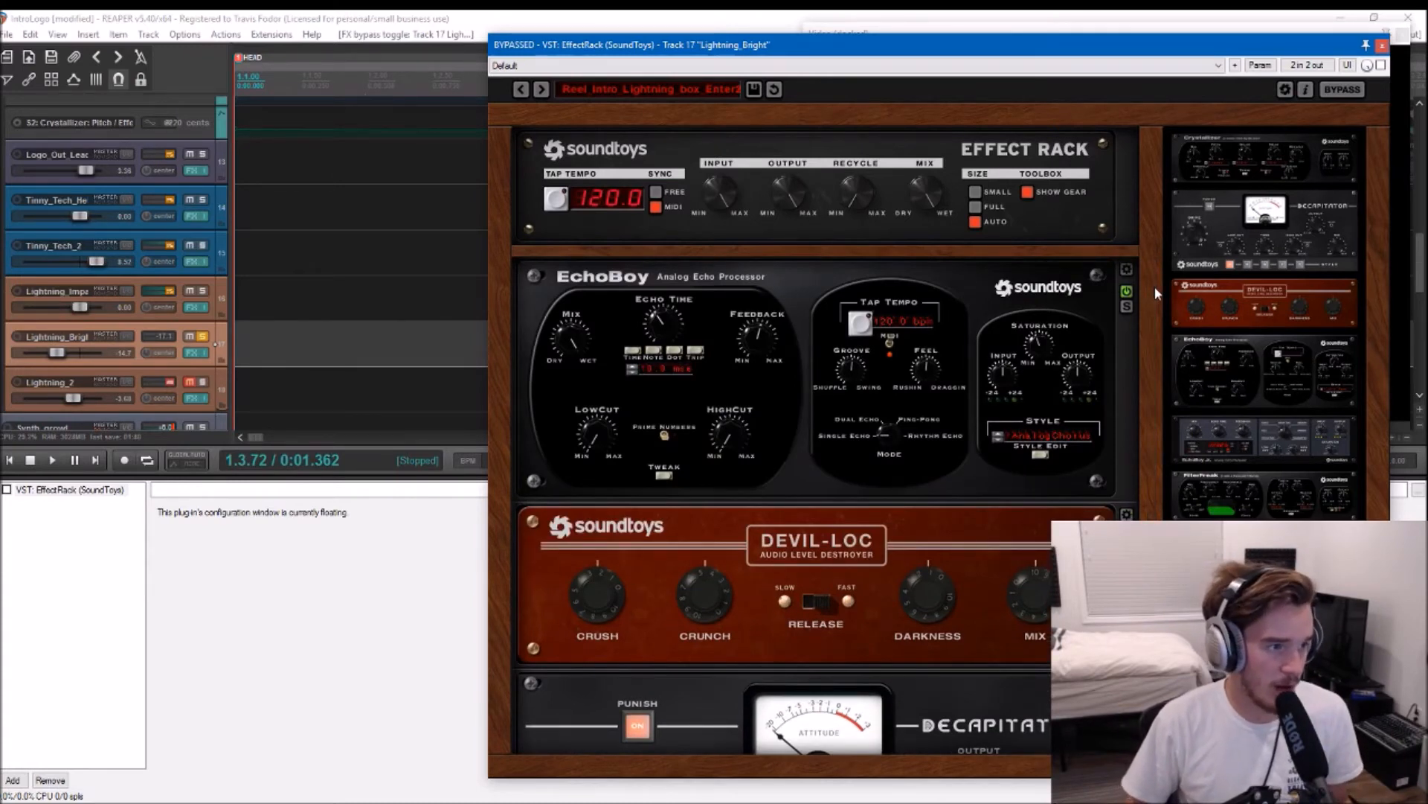
click(1382, 46)
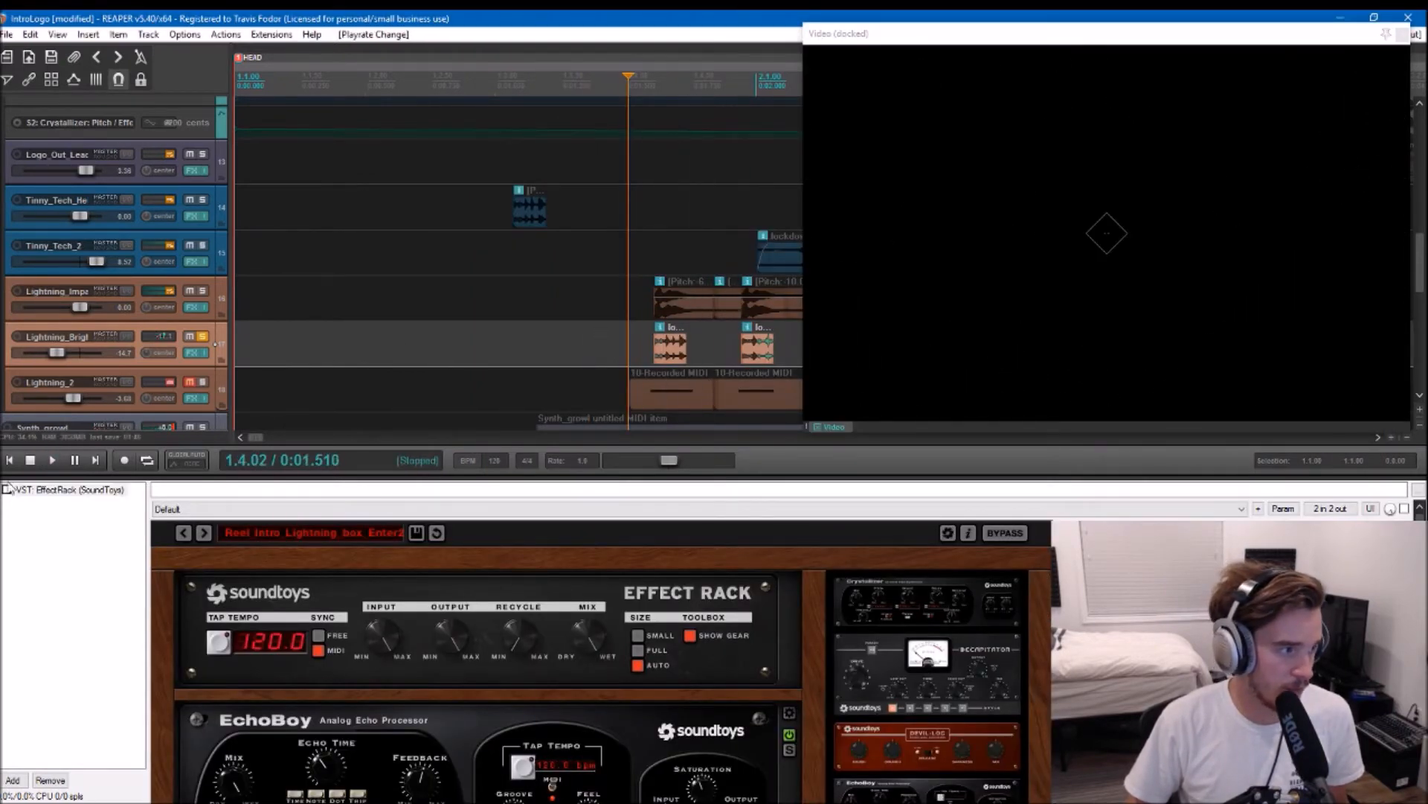
Step: Re-enable EffectRack on Lightning_Bright and audition the clips with the effect applied
key(space)
click(6, 490)
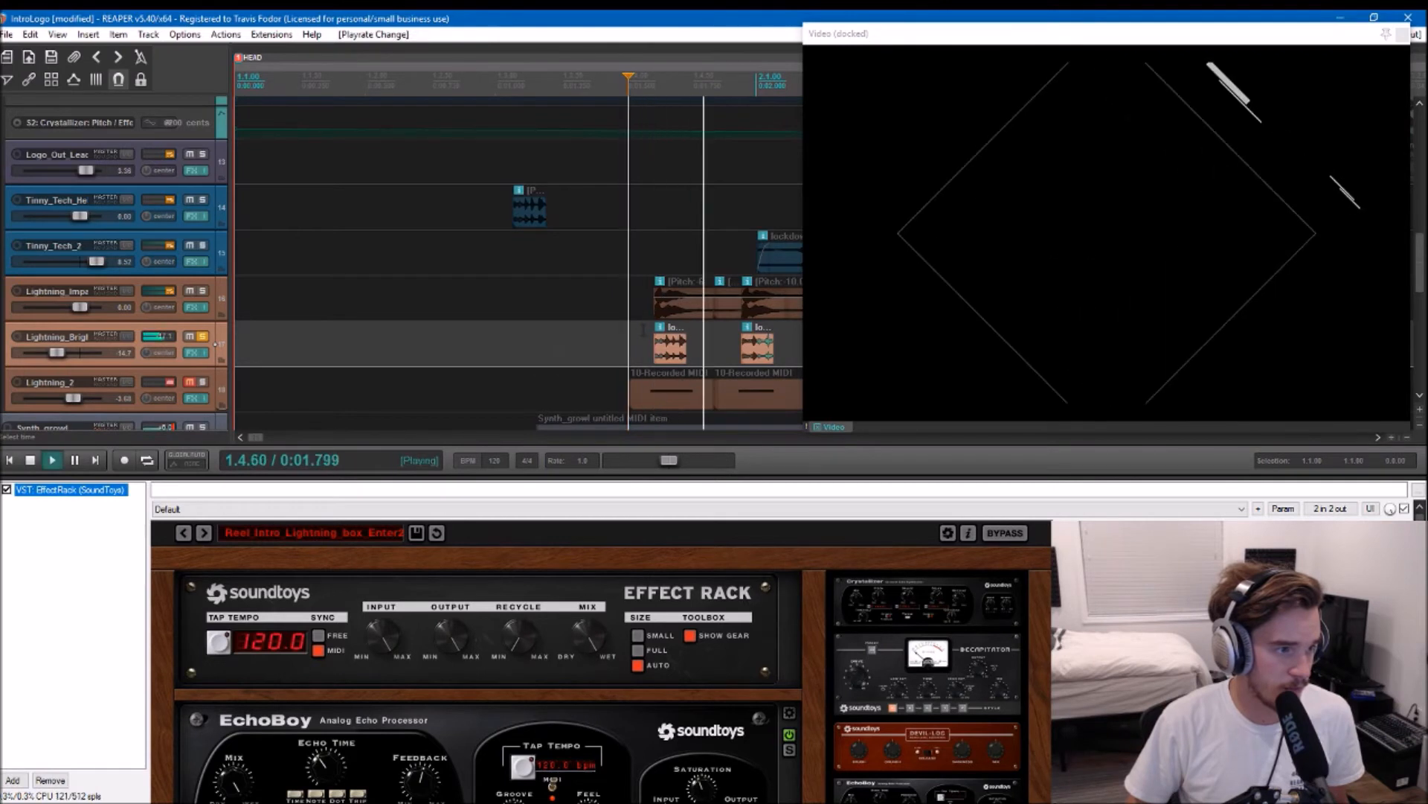
key(space)
click(644, 335)
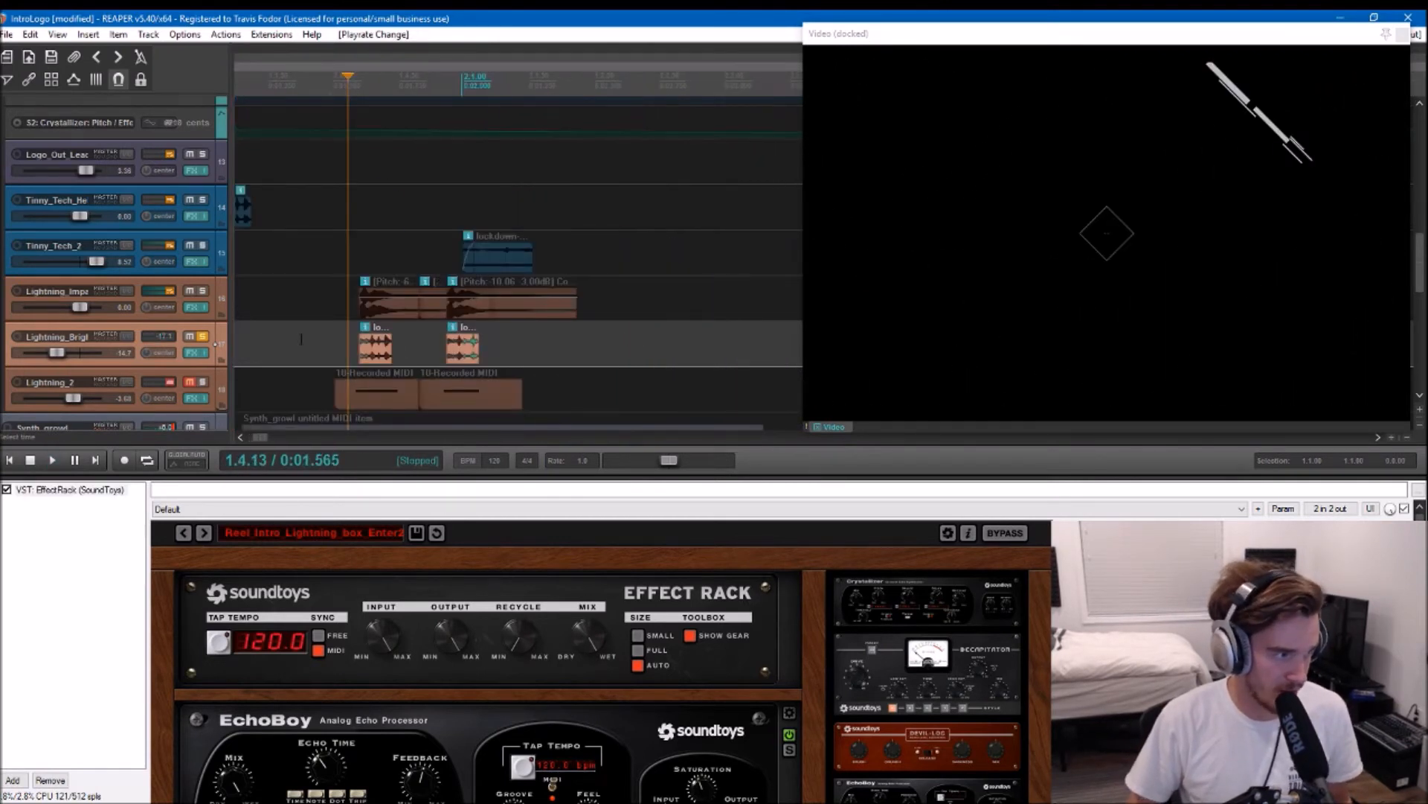
Step: Add Lightning_Impact to the solo, audition both lightning tracks together, and unsolo them
click(204, 293)
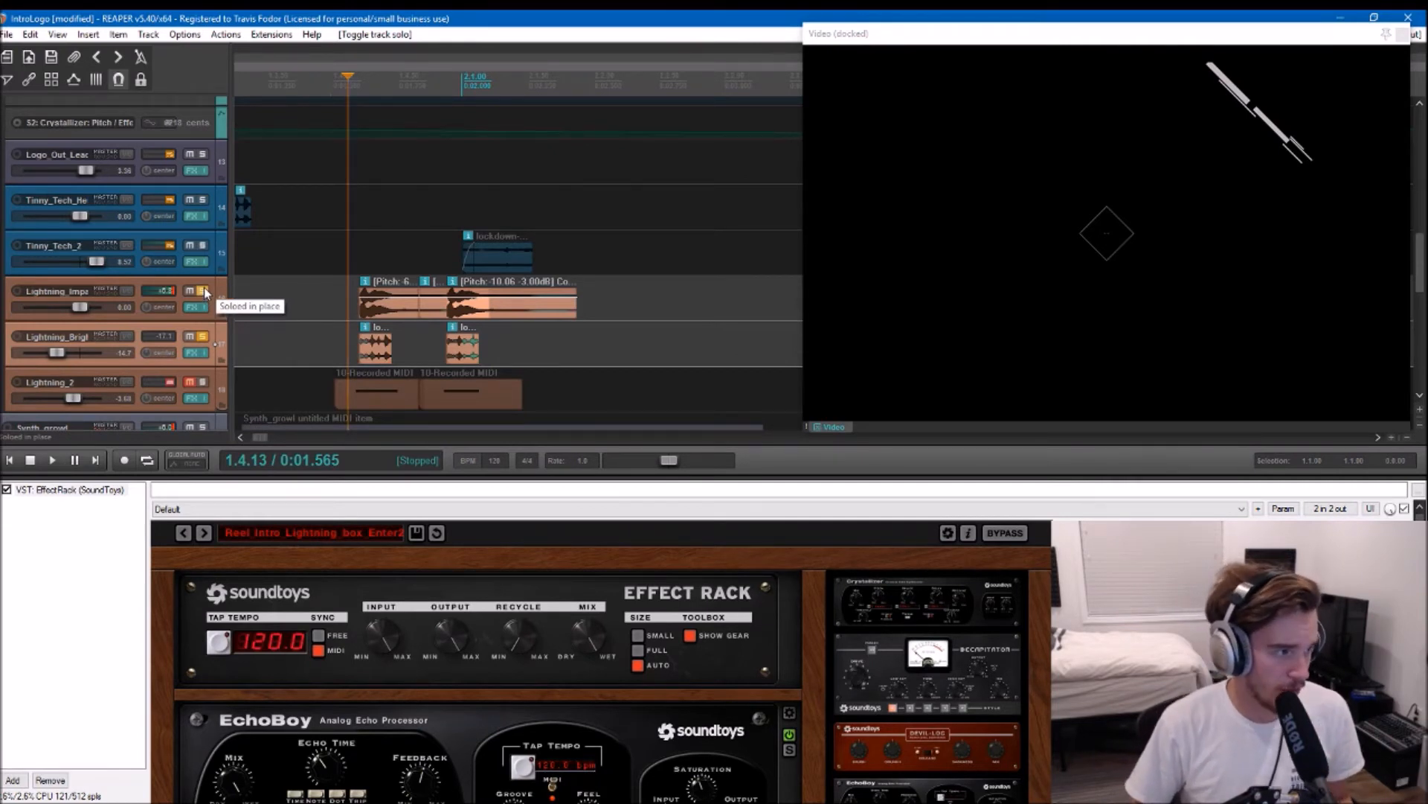
key(space)
click(292, 348)
scroll(295, 351, down, 2)
scroll(295, 350, down, 2)
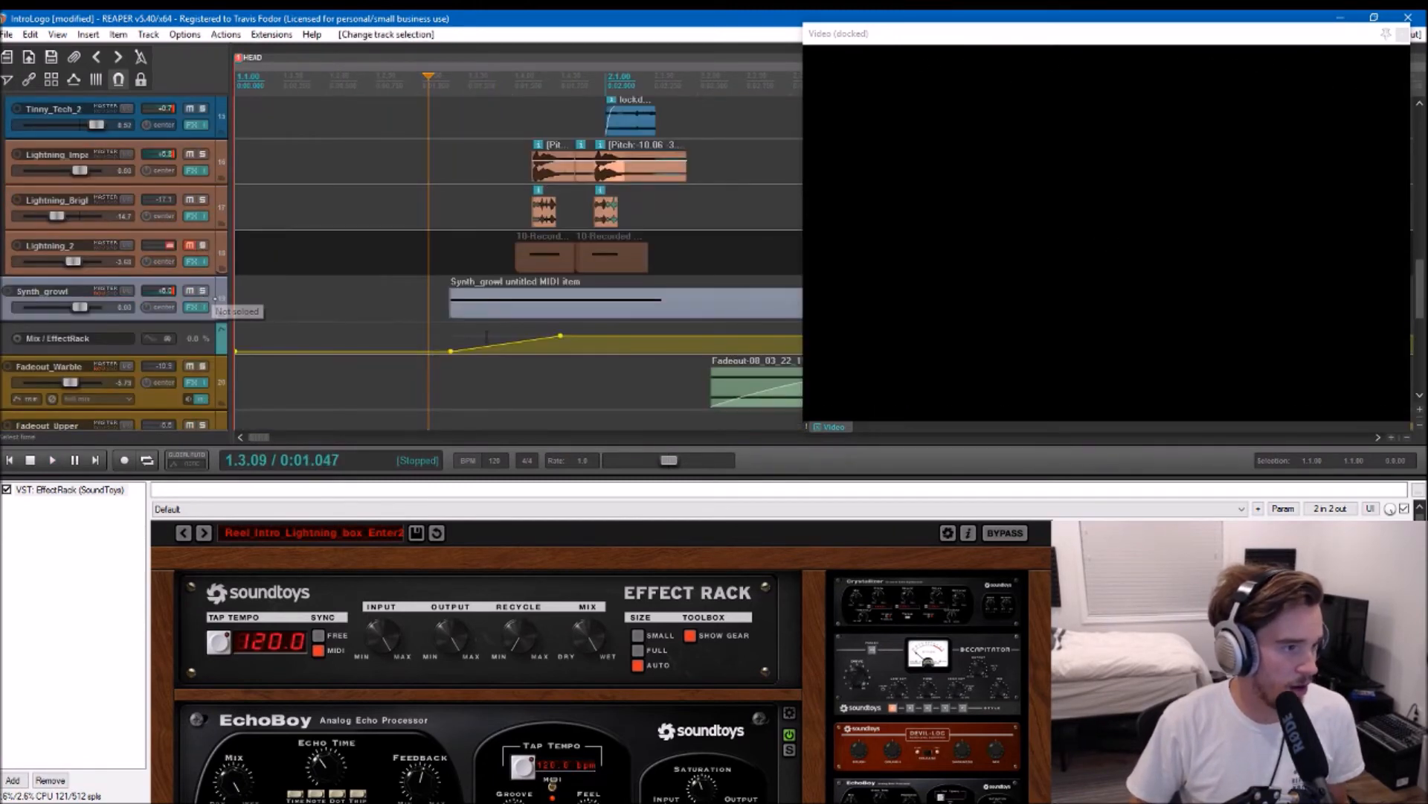
Step: Solo the Synth_growl track during playback and audition its MIDI item
key(space)
click(202, 291)
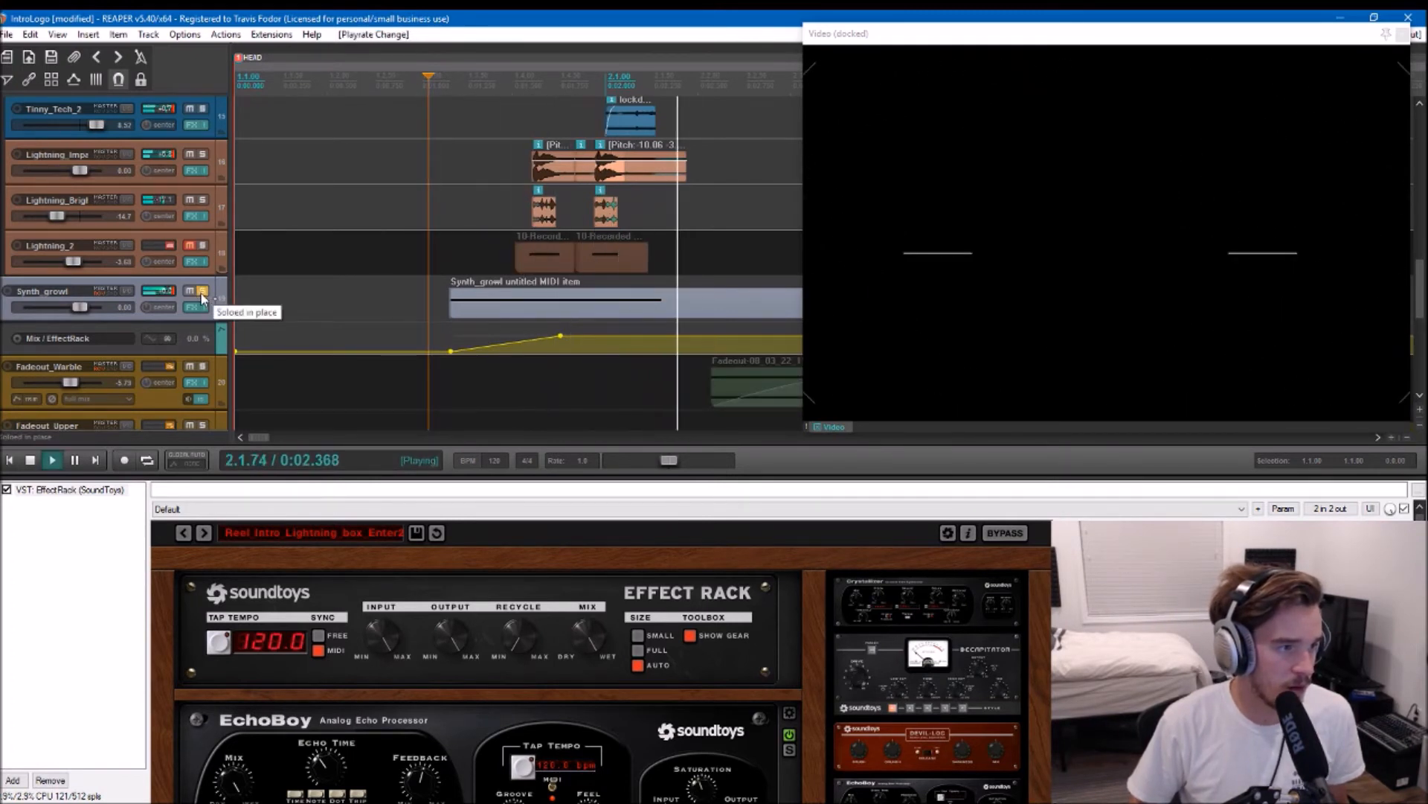
key(space)
click(312, 298)
Step: Open the Synth_growl effects chain and show the Reaktor 5 Kontour instrument with its Outback snapshot
click(192, 305)
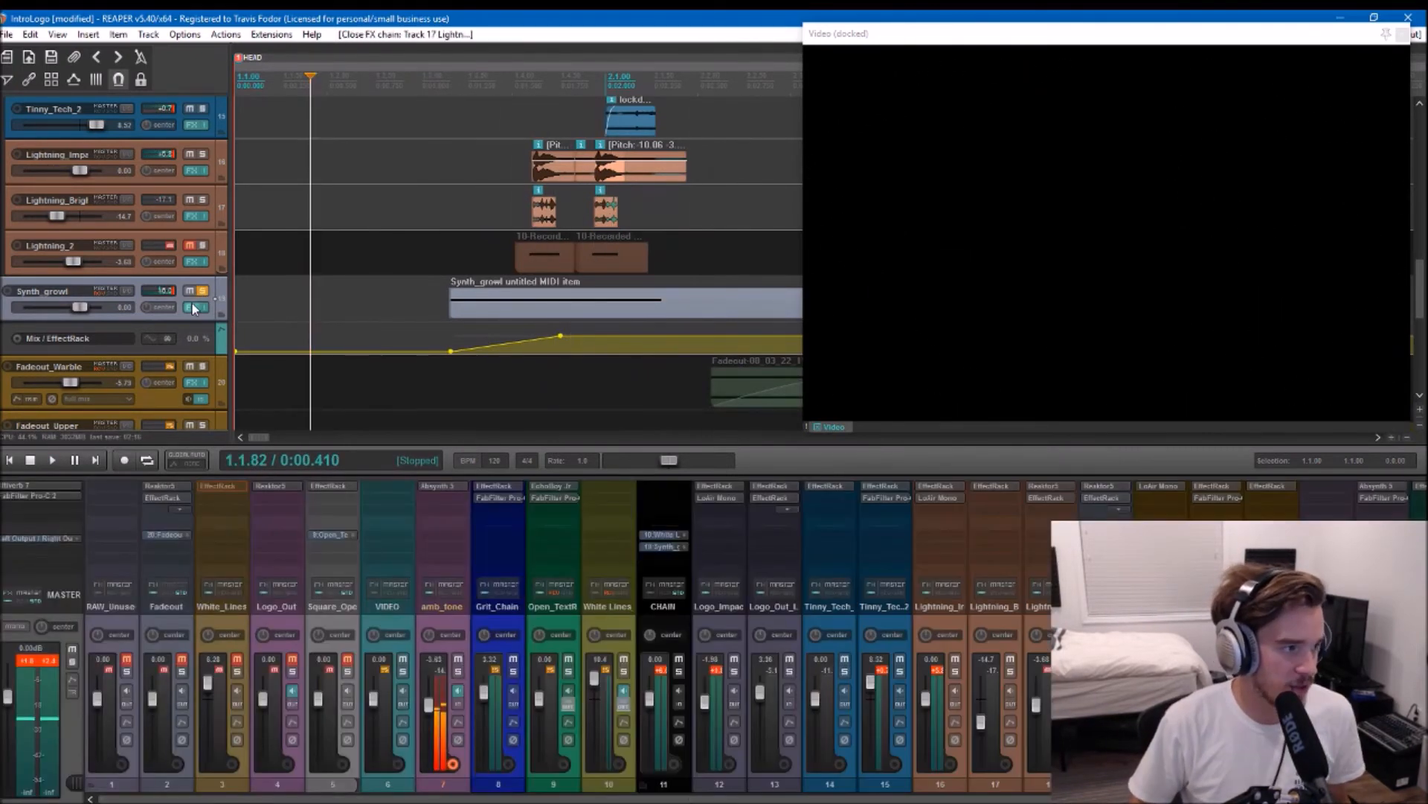
click(194, 307)
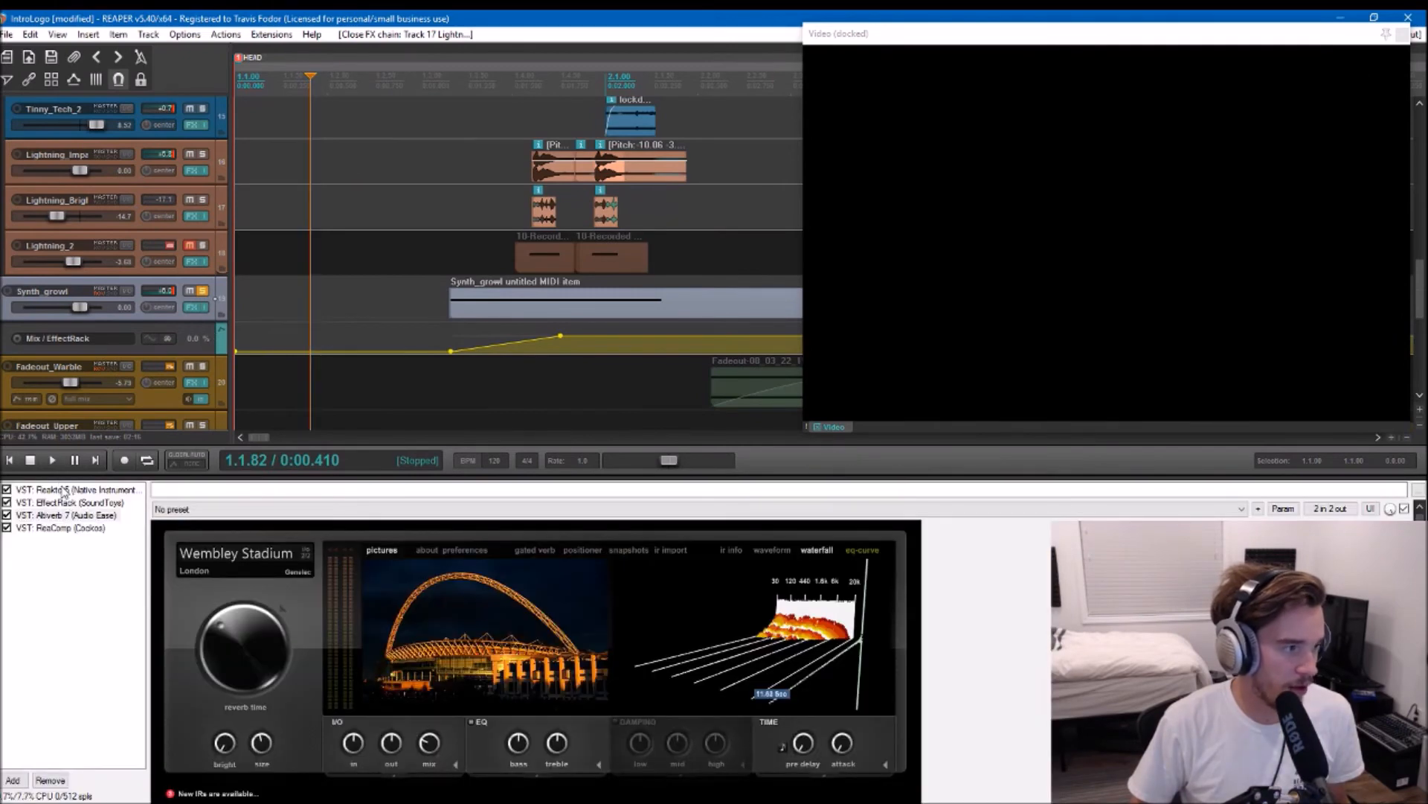
double_click(64, 490)
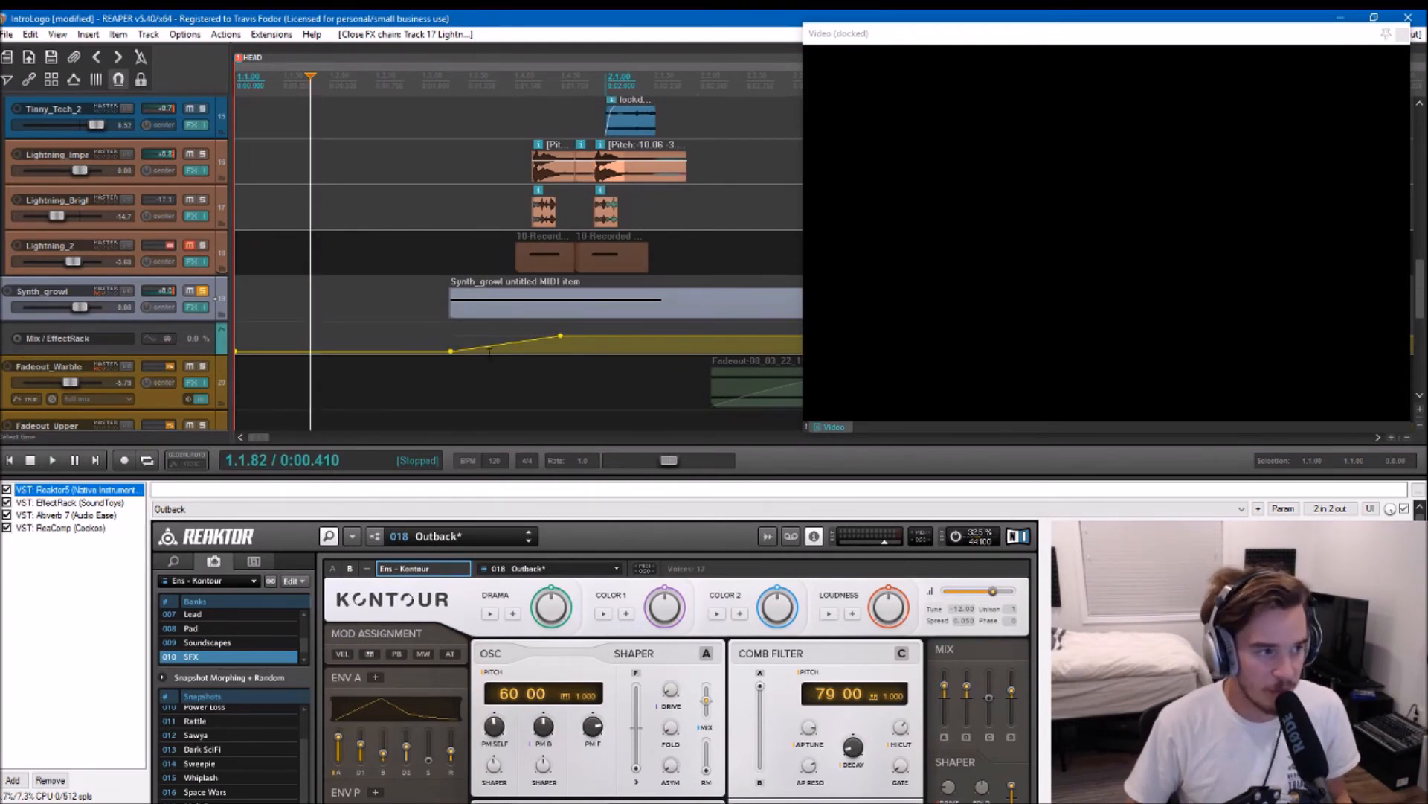
Step: Audition Synth_growl from just before its MIDI item, and return the edit cursor ahead of the item
click(436, 305)
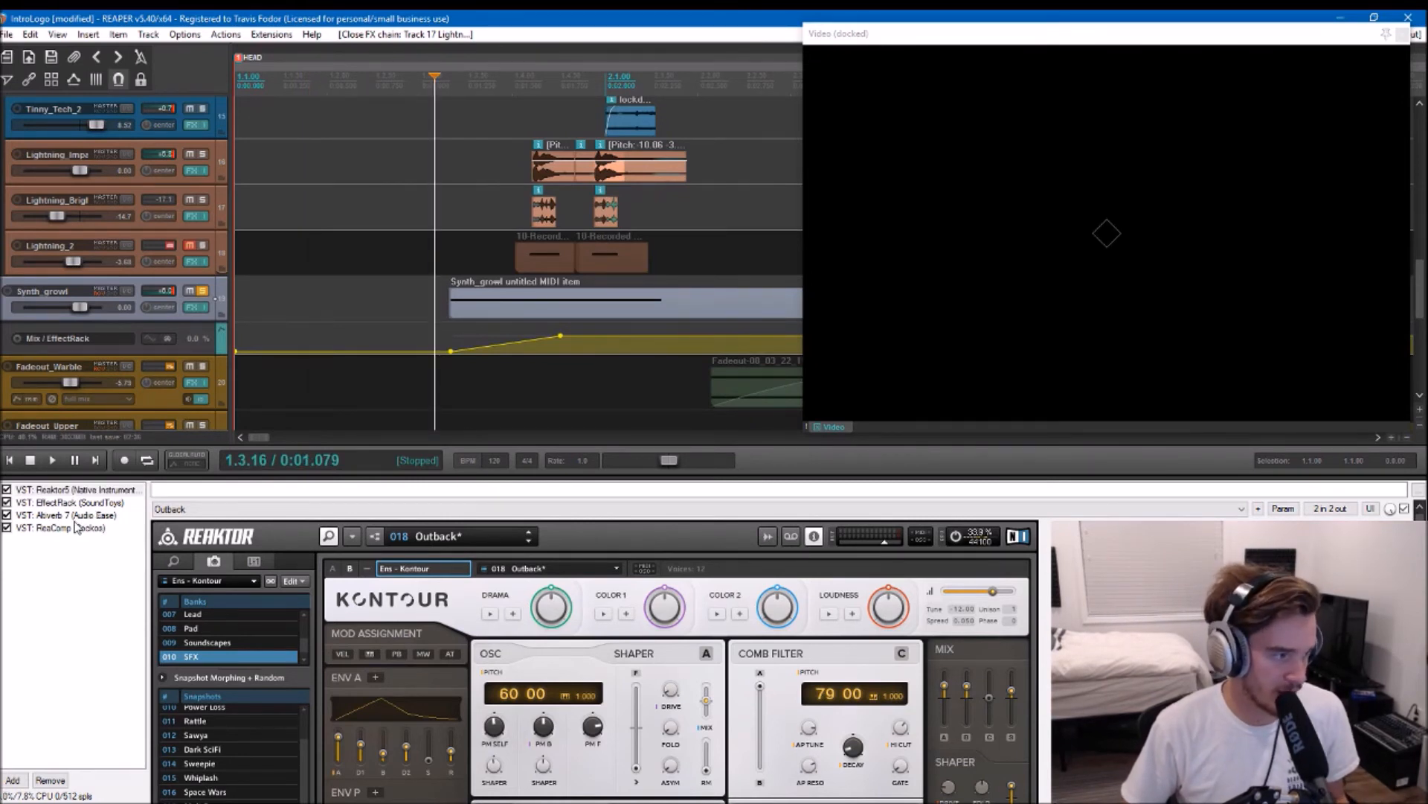
click(433, 301)
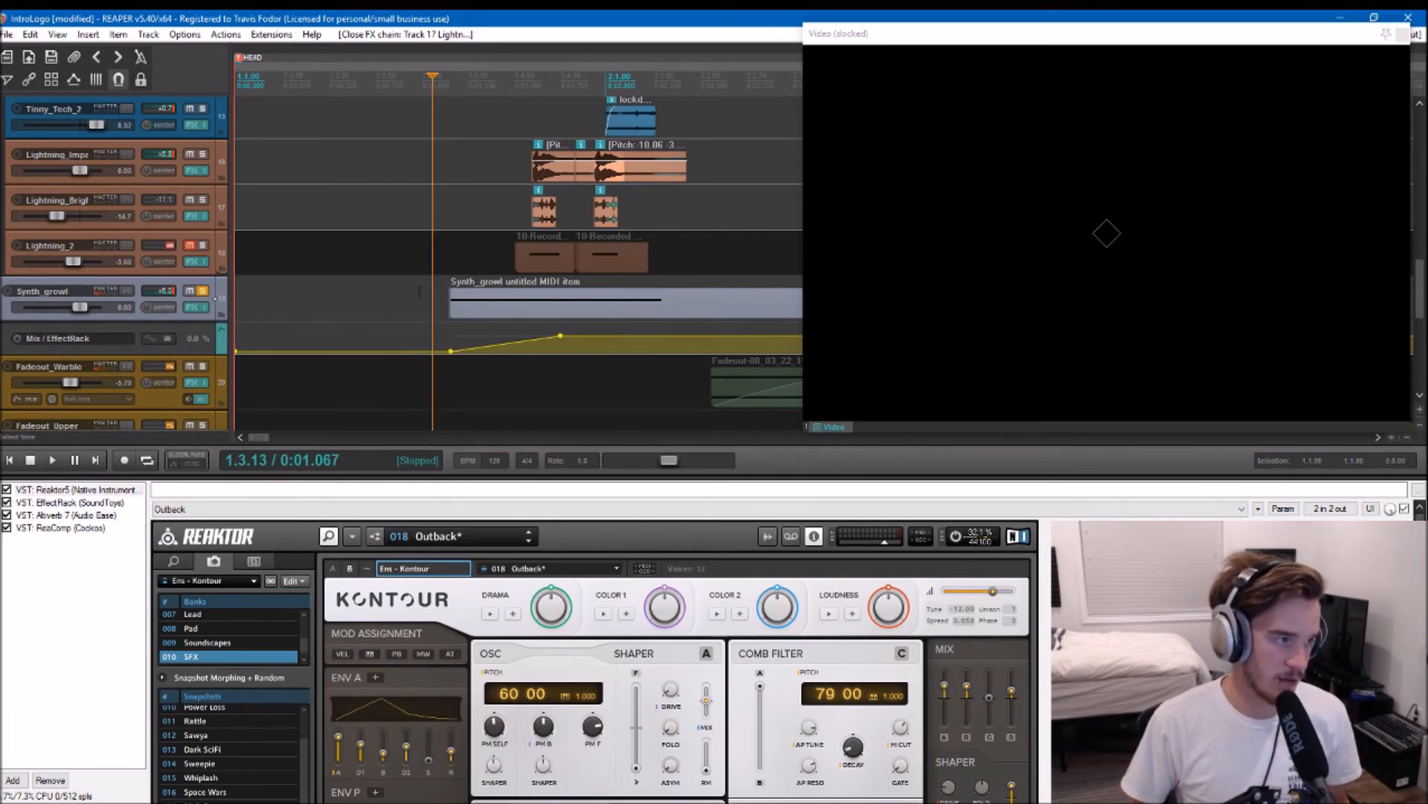
key(space)
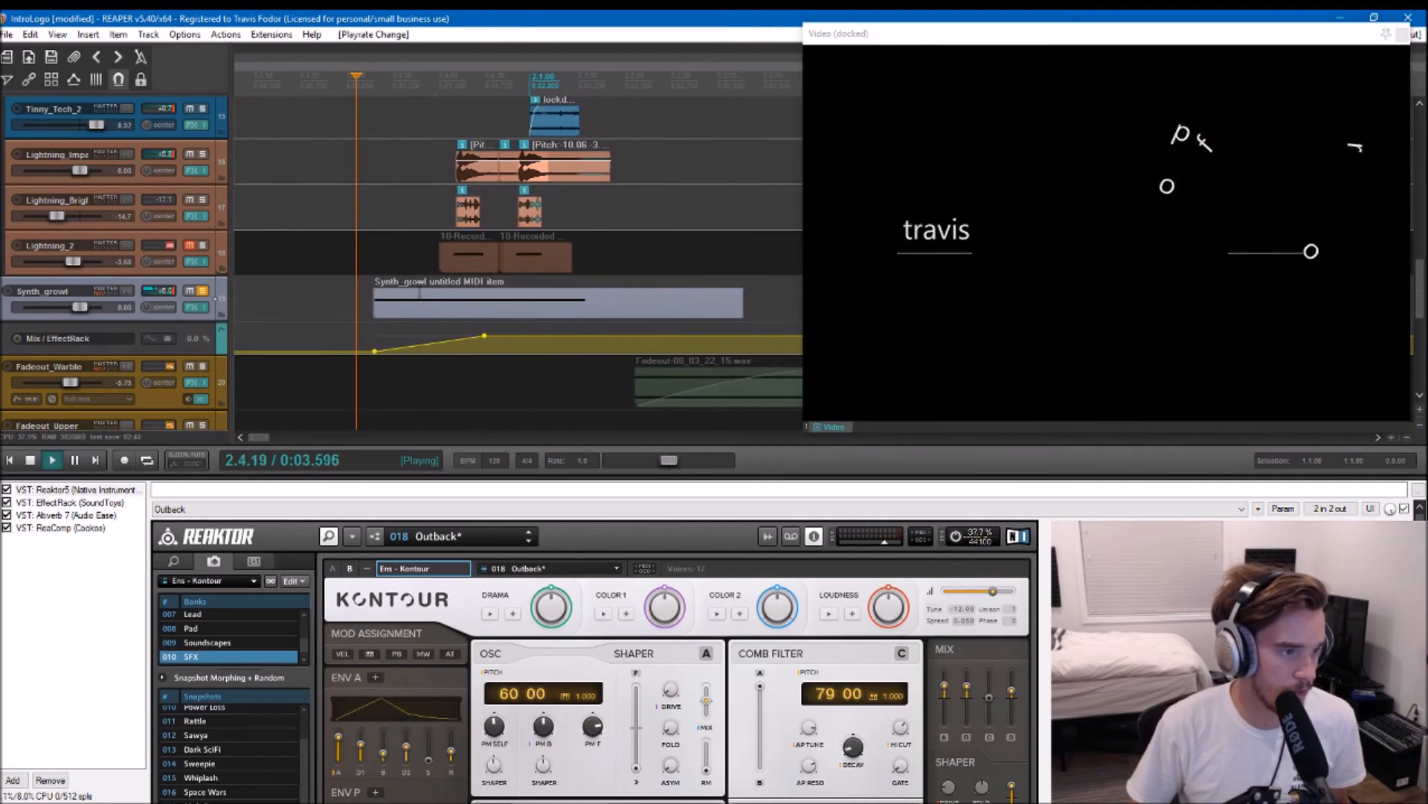
key(space)
click(285, 296)
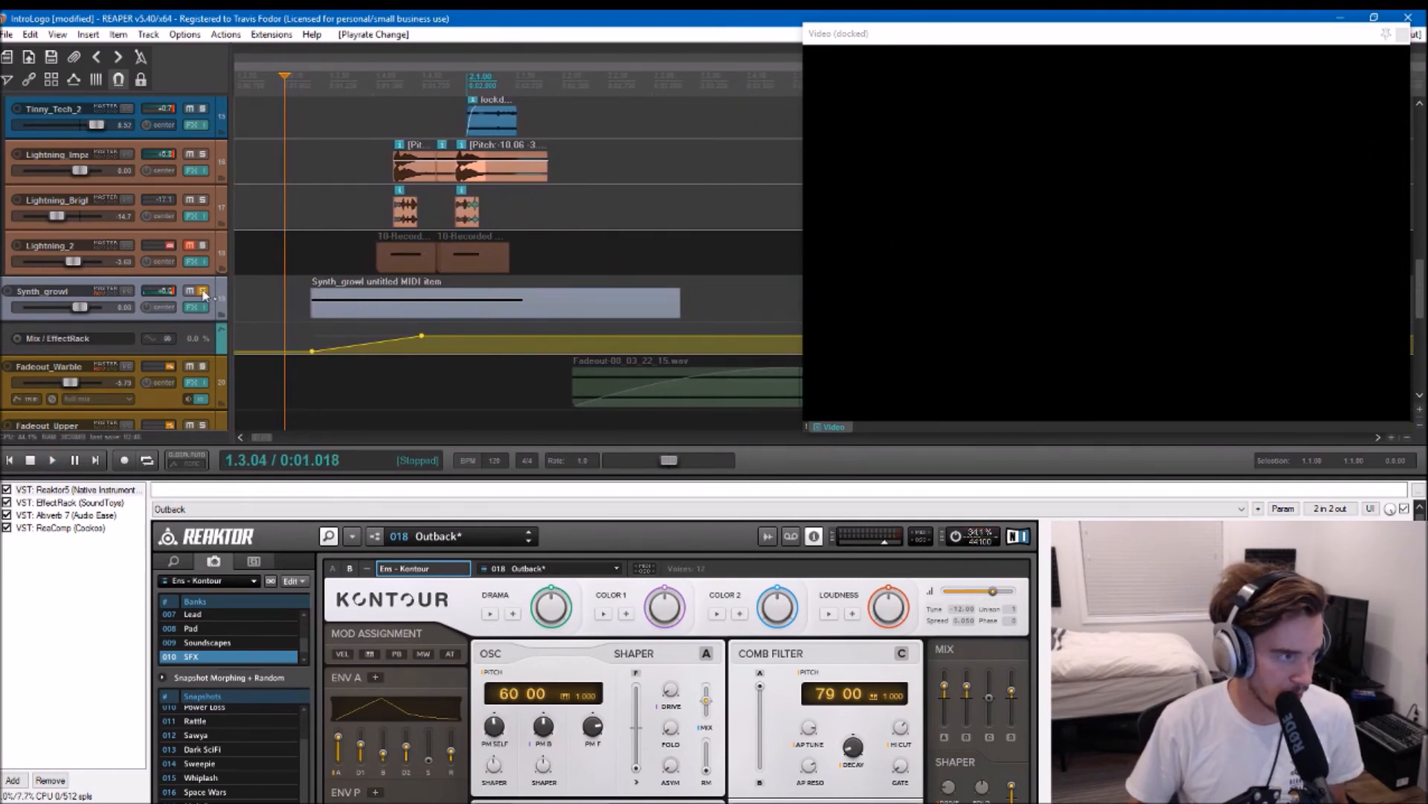
Step: Unsolo Synth_growl and hide the docked effects chain to show the remaining tracks down to Piano
click(203, 292)
click(270, 294)
key(f)
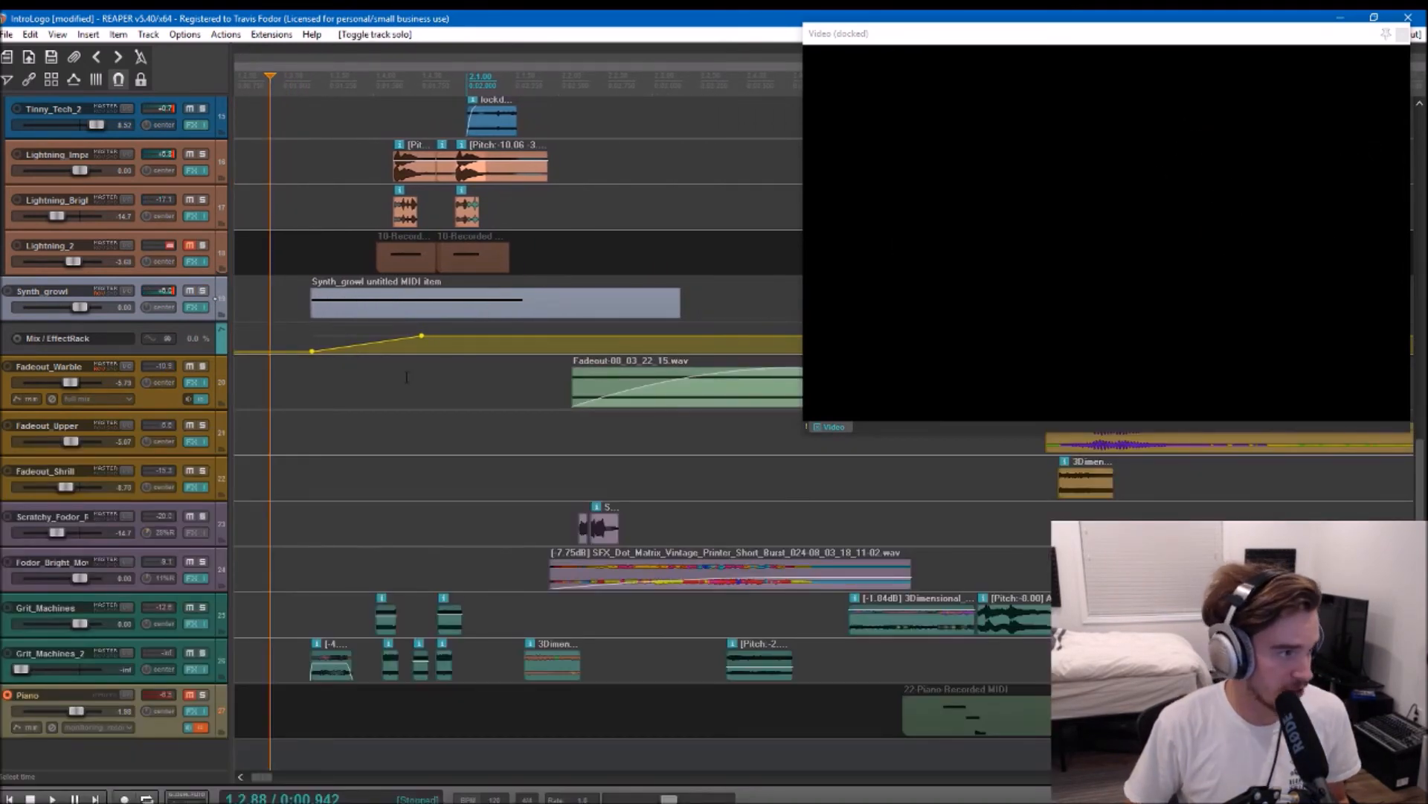
scroll(407, 377, down, 4)
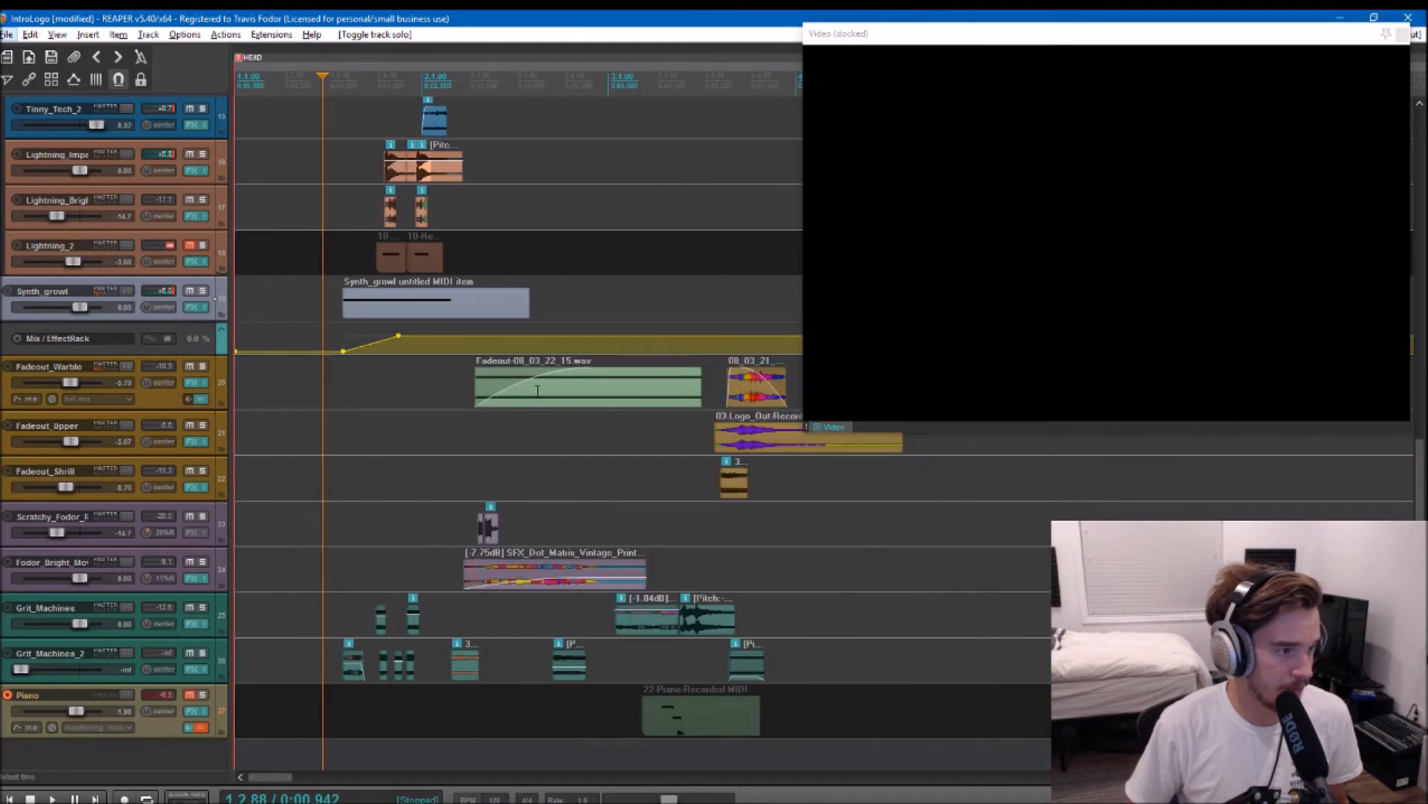
Step: Select the Fadeout_Warble track, place the edit cursor just before its second clip, and solo the track
click(537, 389)
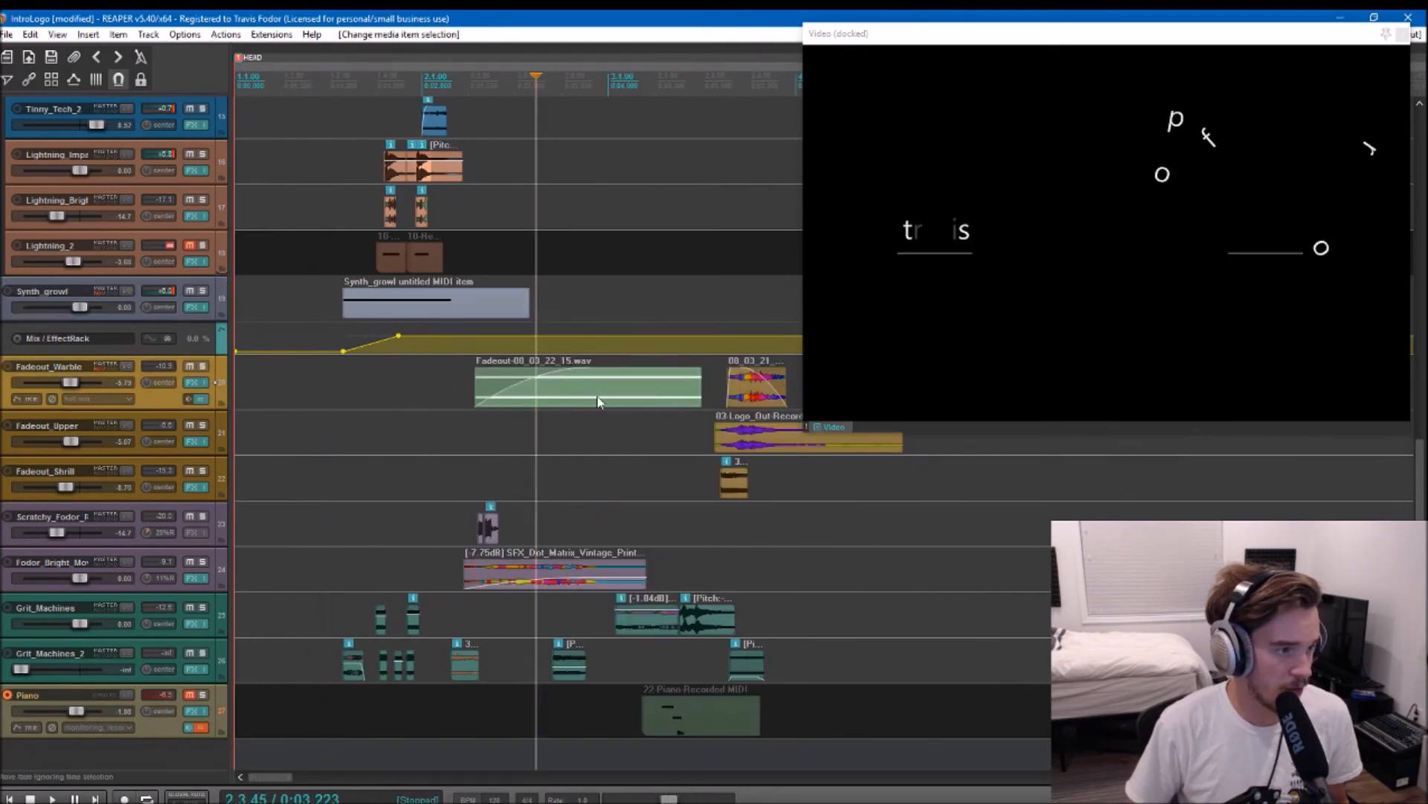
click(711, 376)
click(721, 386)
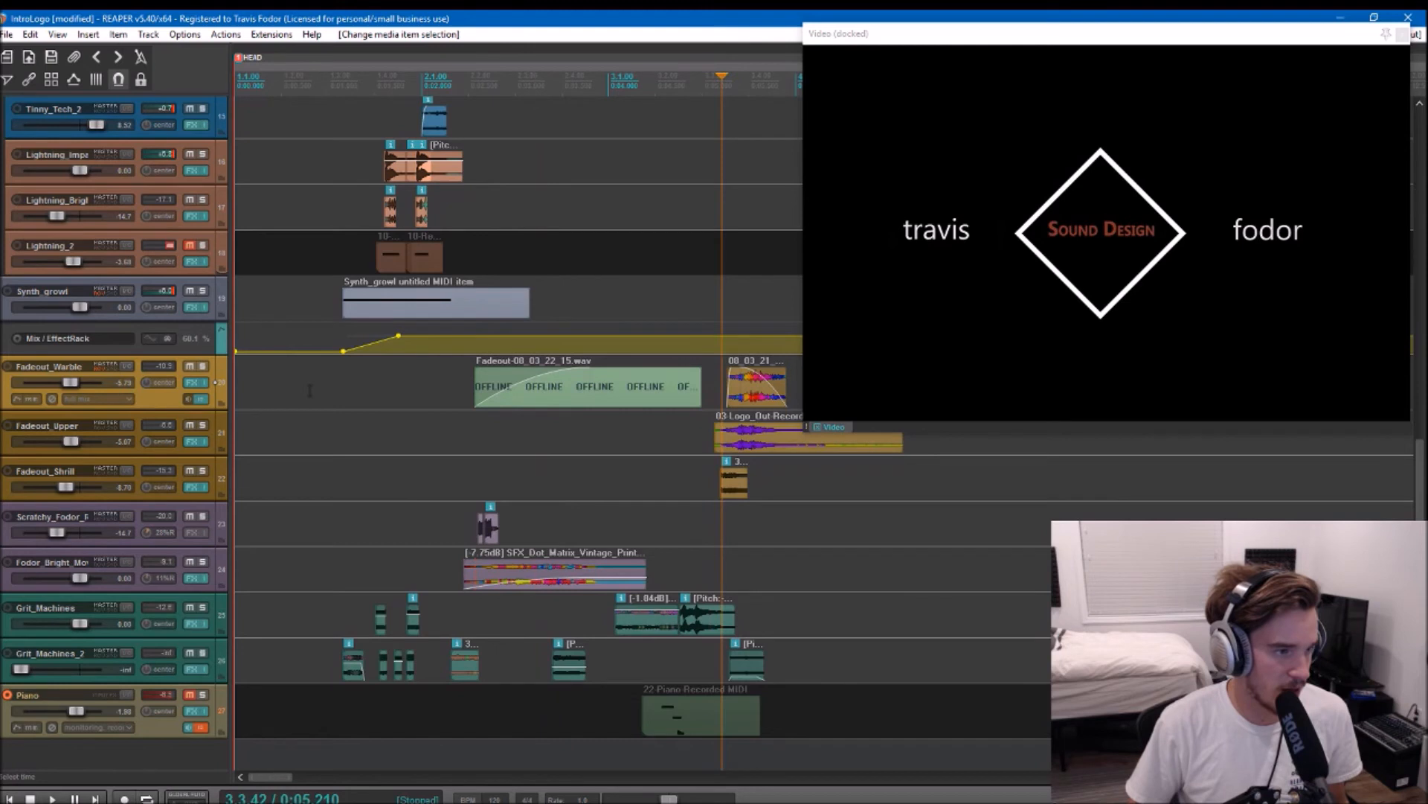
click(204, 365)
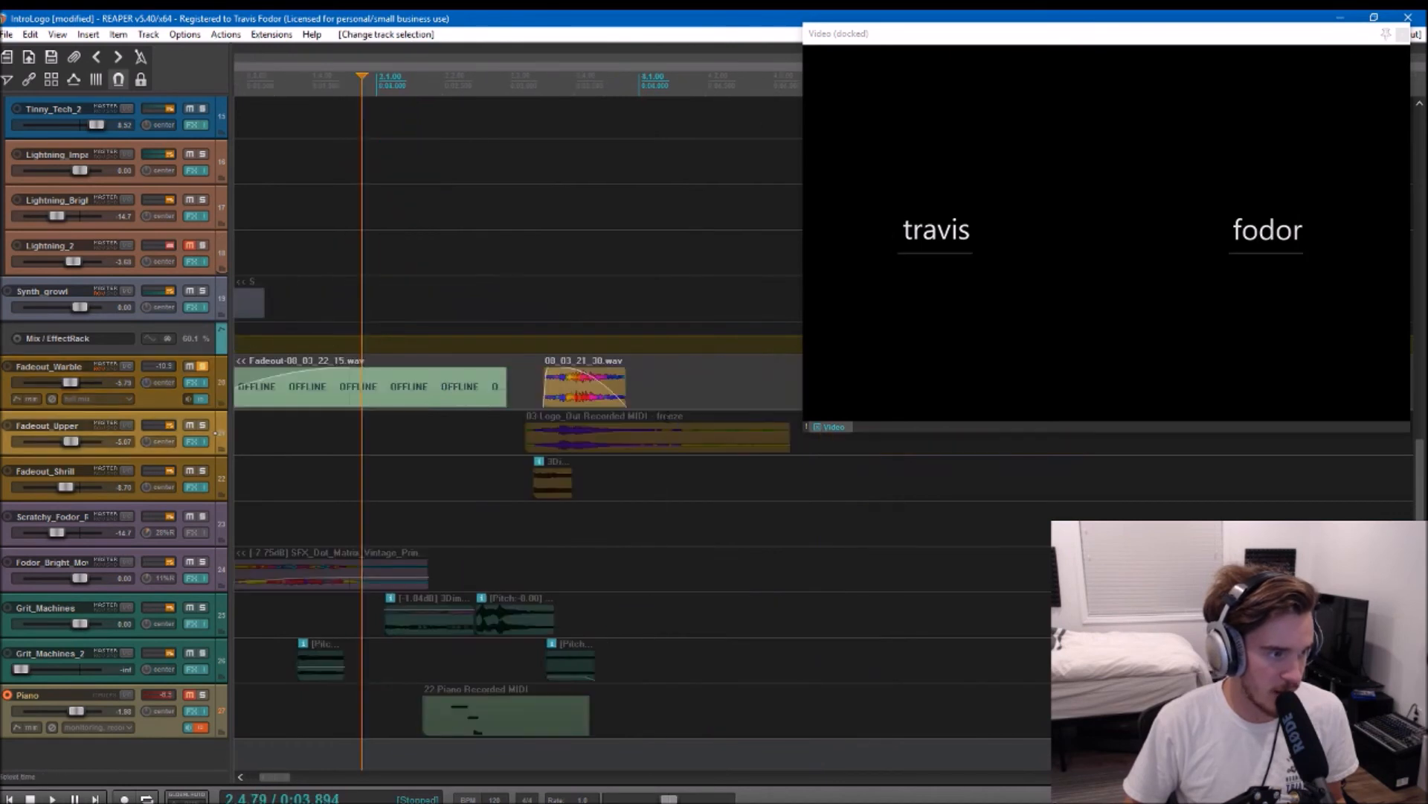
Step: Audition Fadeout_Warble from just before its second clip and show the LoAir Mono plug-in in its effects chain
click(533, 387)
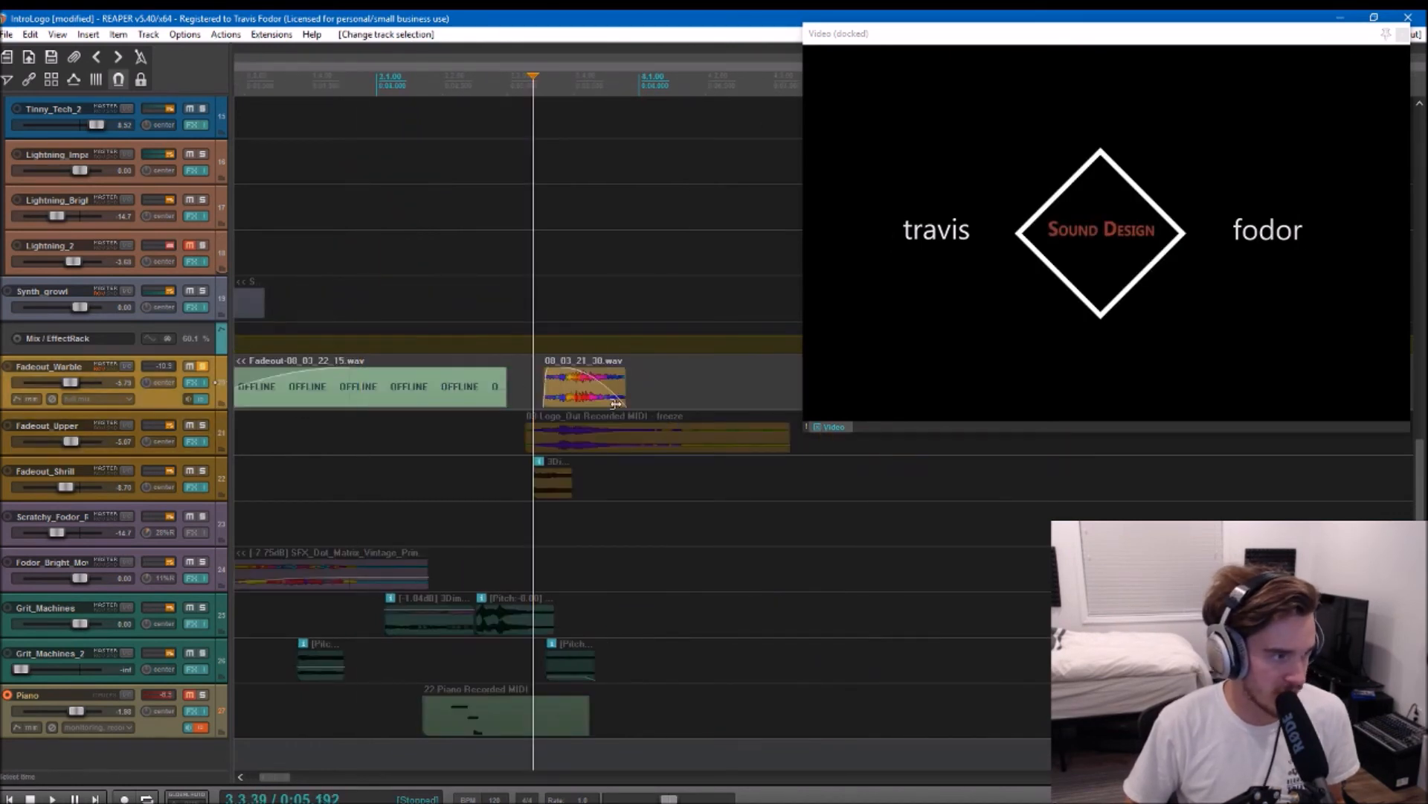
key(space)
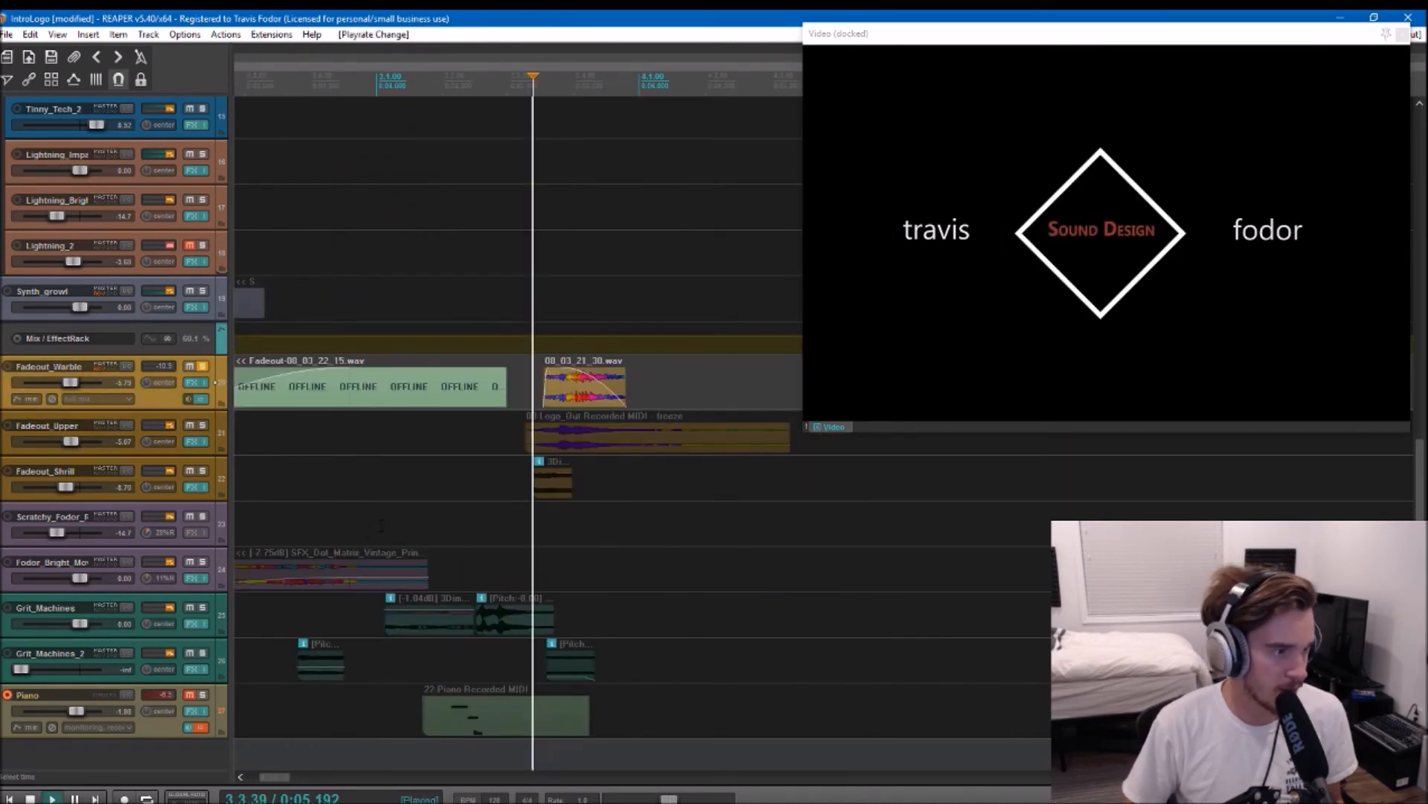
key(space)
click(201, 387)
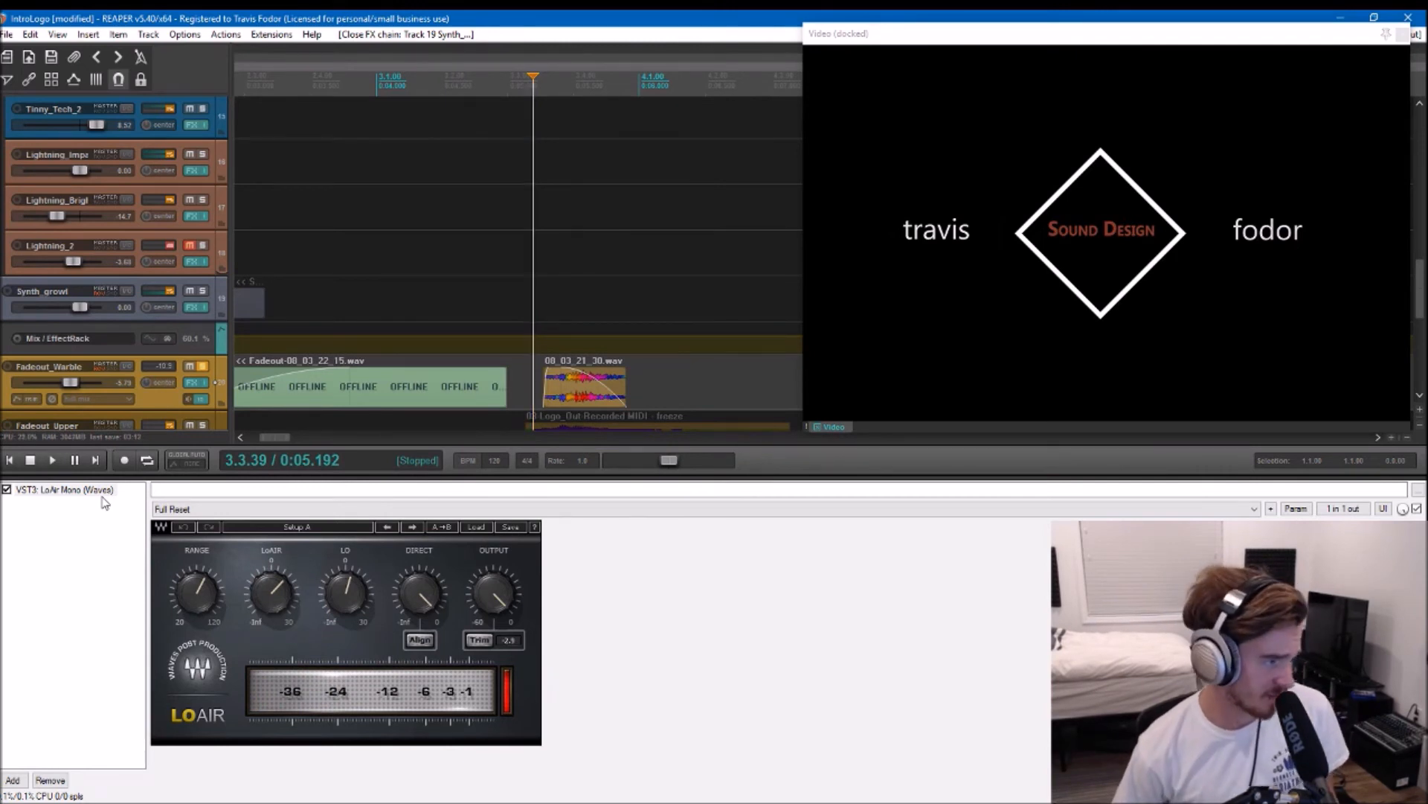
key(Escape)
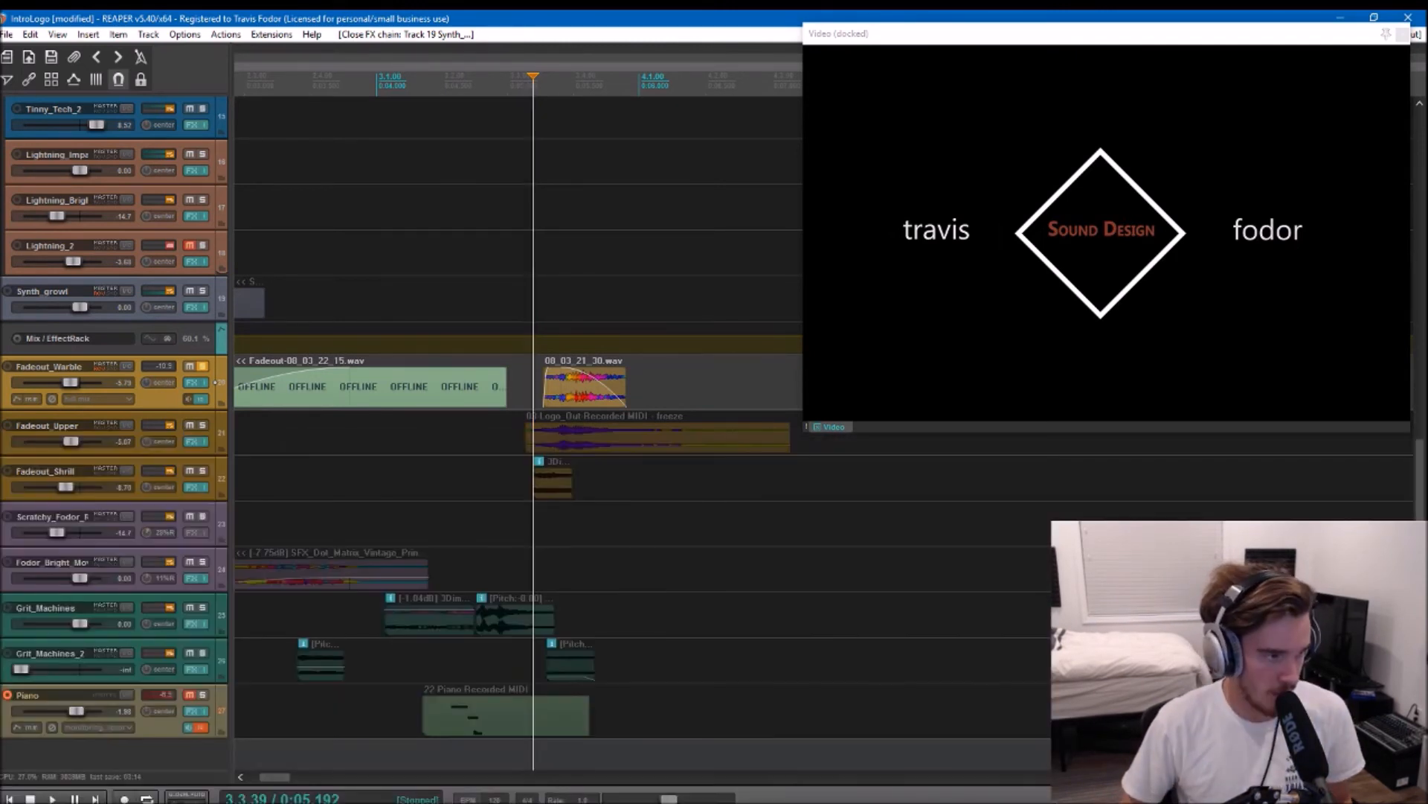
Step: Audition Fadeout_Upper soloed together with Fadeout_Warble, starting just before its frozen Logo_Out item
click(490, 435)
key(space)
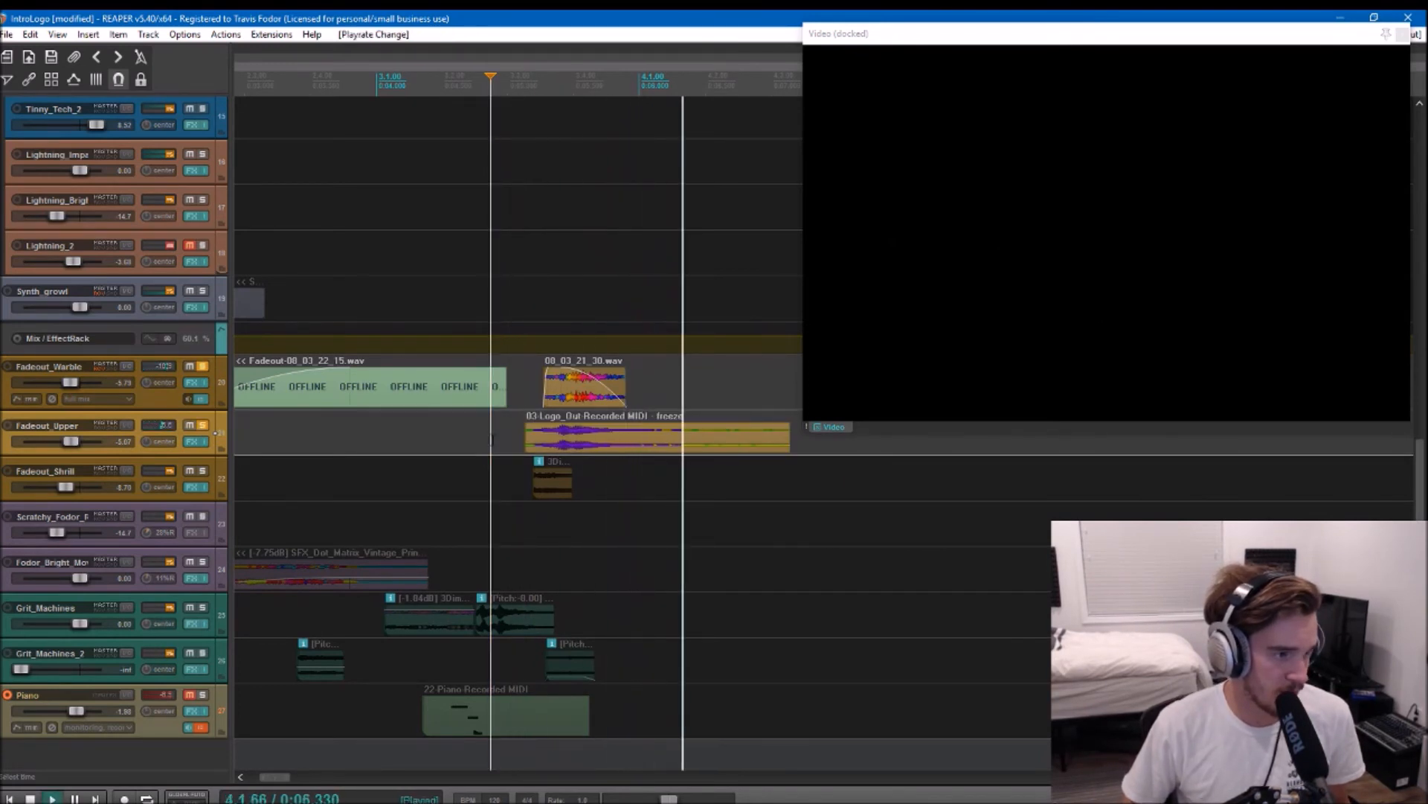
key(space)
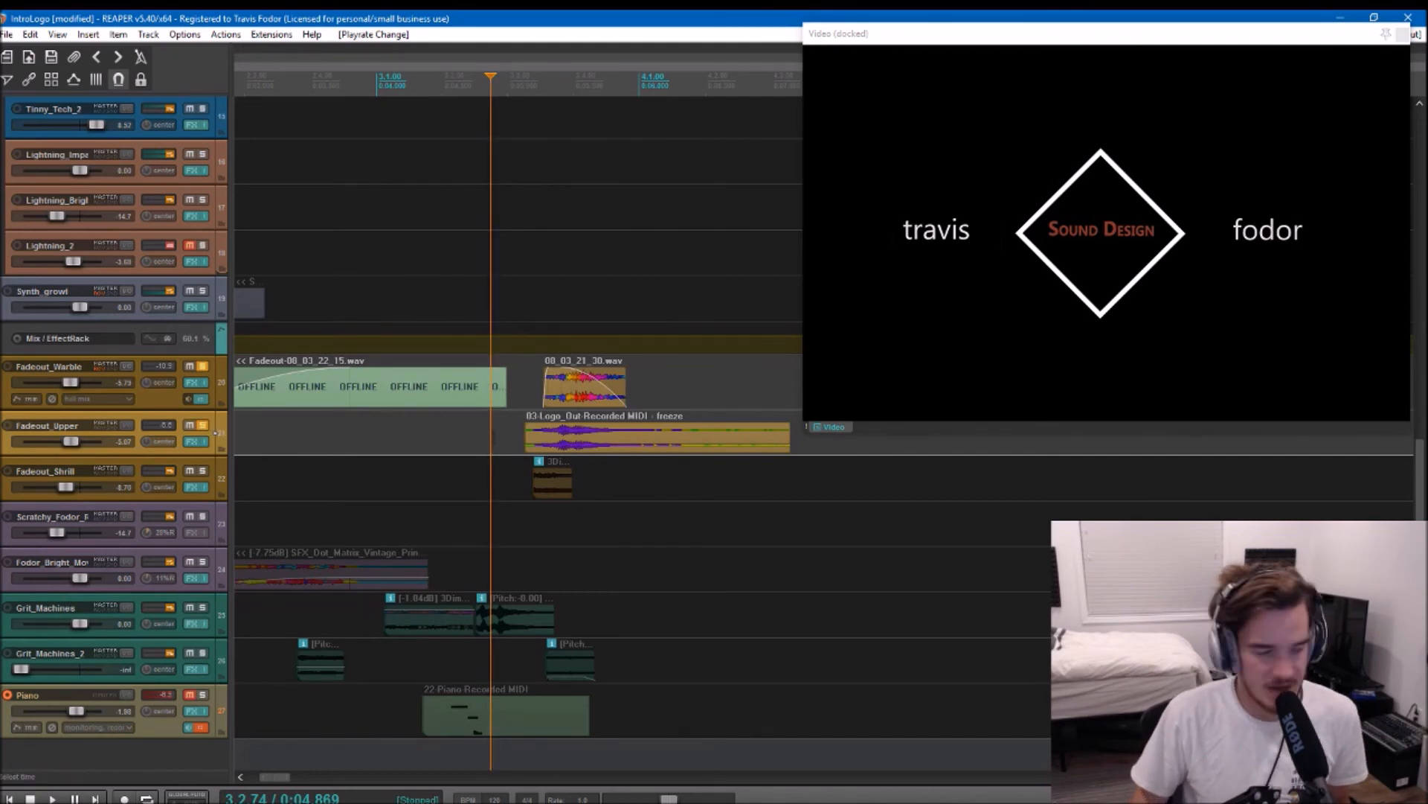
Step: Add Fadeout_Shrill to the soloed tracks and audition all three fadeout layers together
click(202, 475)
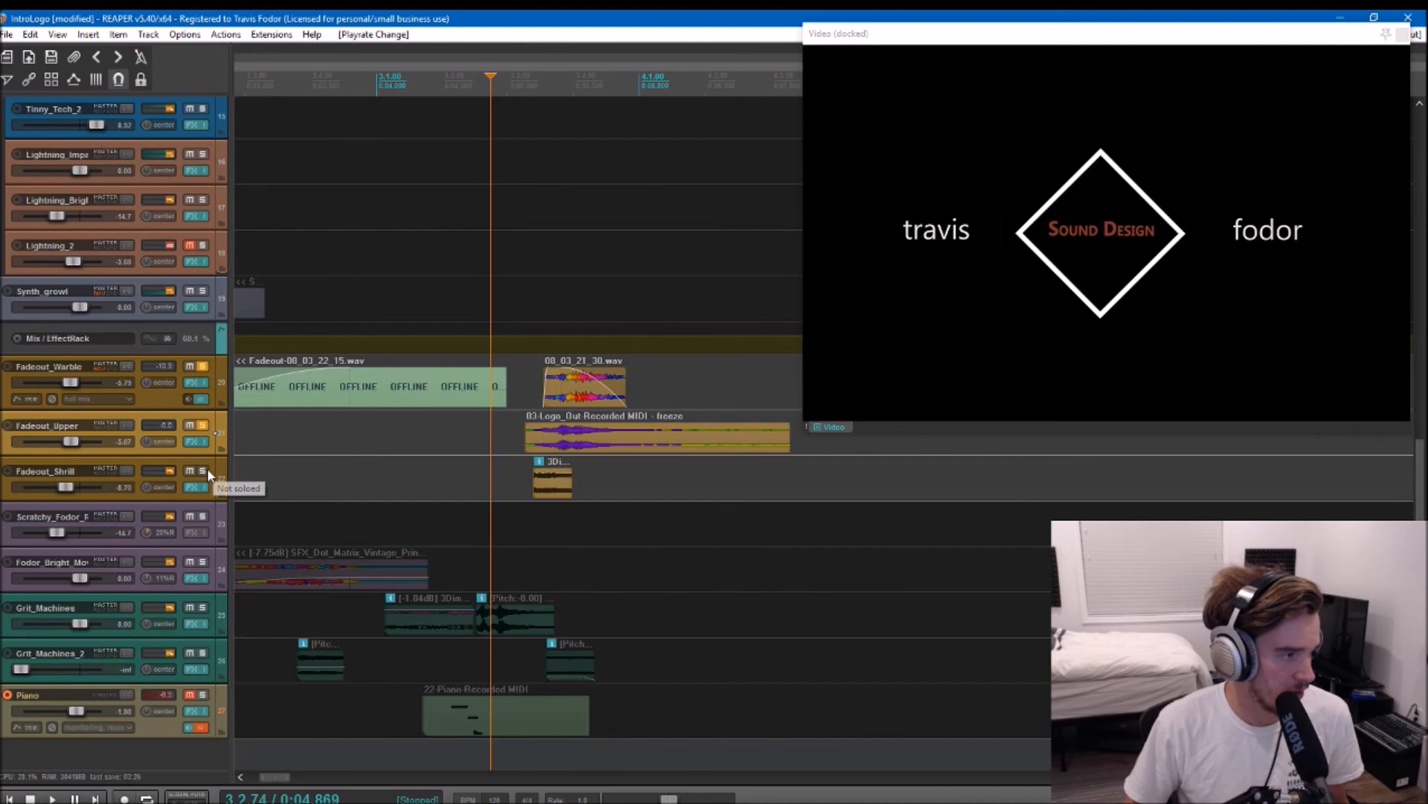
key(space)
key(space)
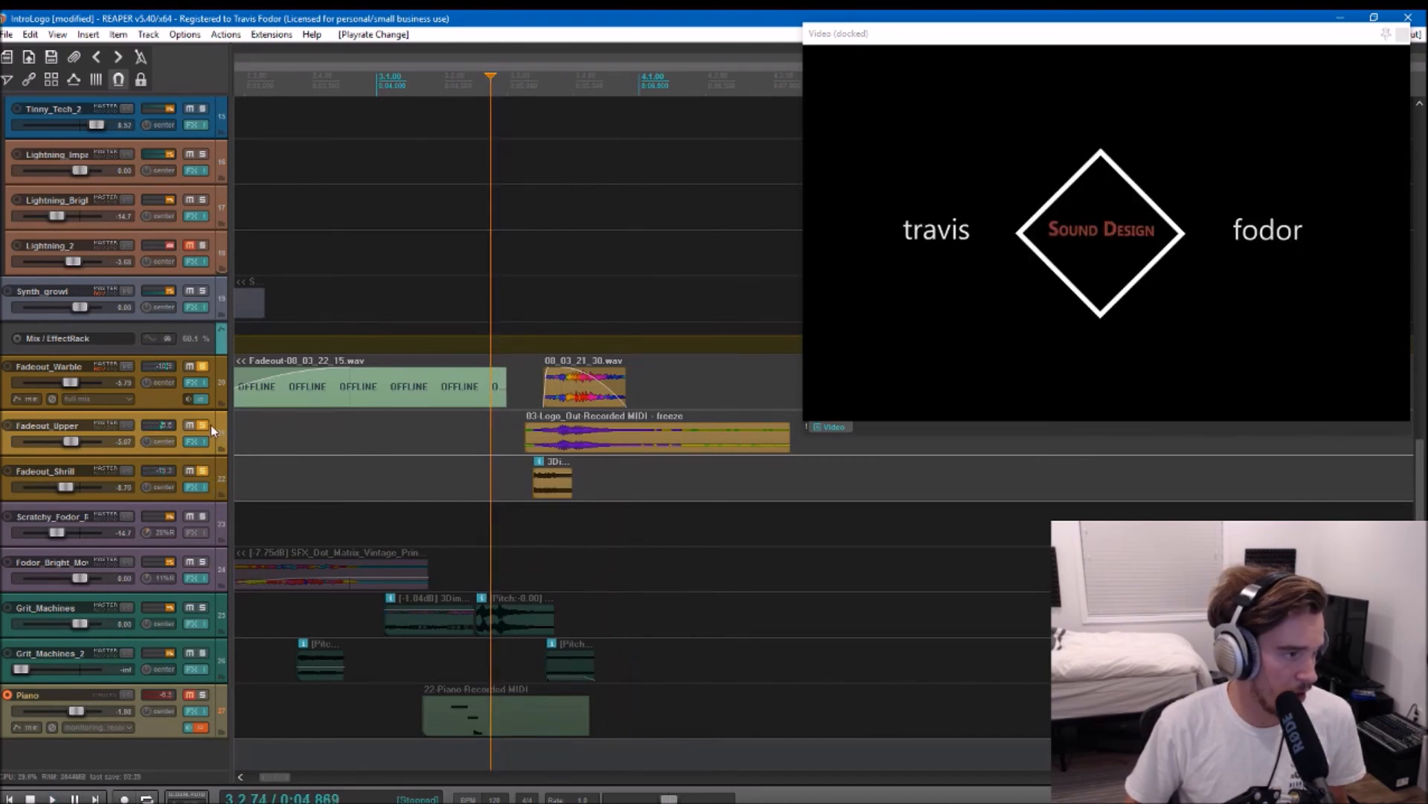
Step: Unsolo Fadeout_Upper and Fadeout_Warble, and place the edit cursor just before the Fadeout_Shrill clip
click(203, 423)
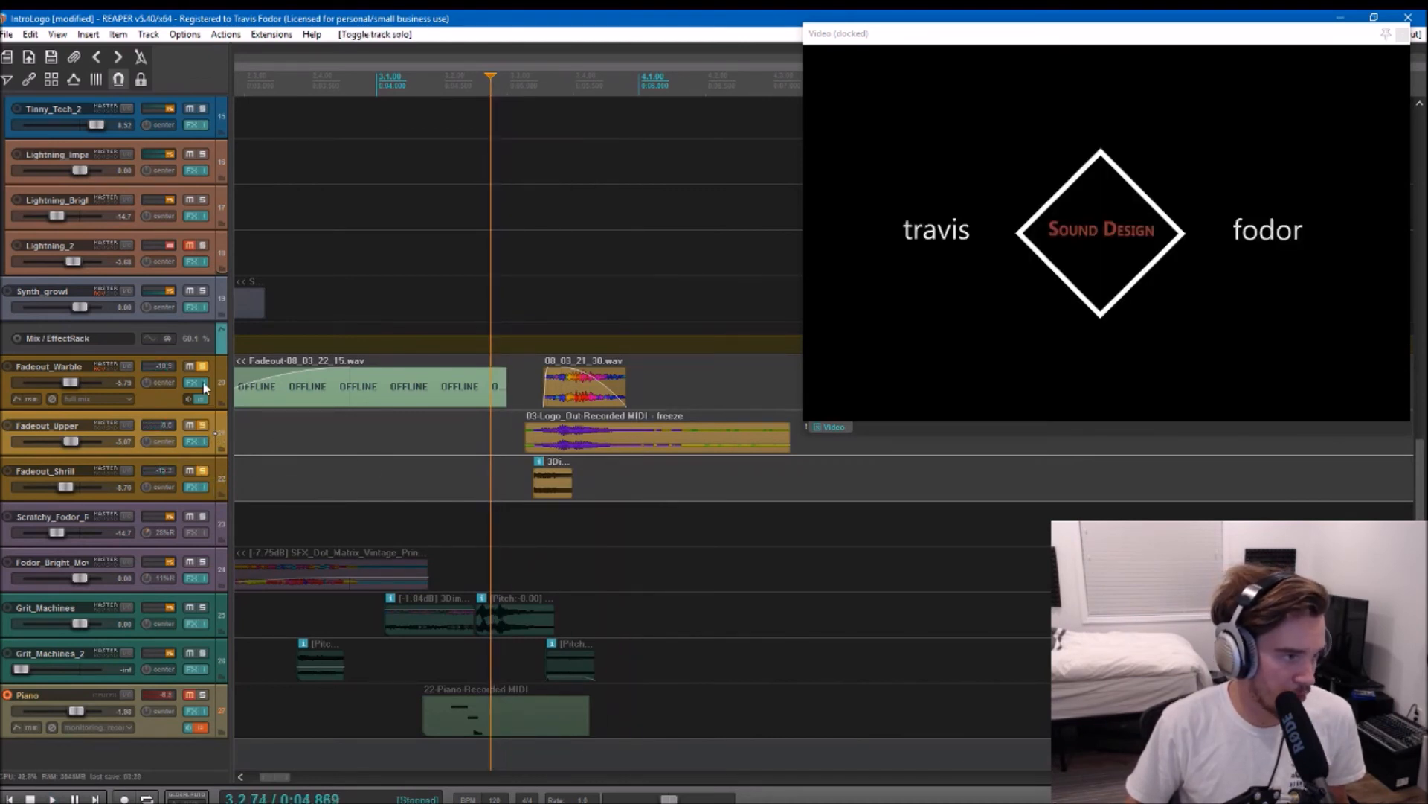
click(519, 483)
scroll(542, 500, up, 3)
click(818, 483)
scroll(818, 484, right, 1)
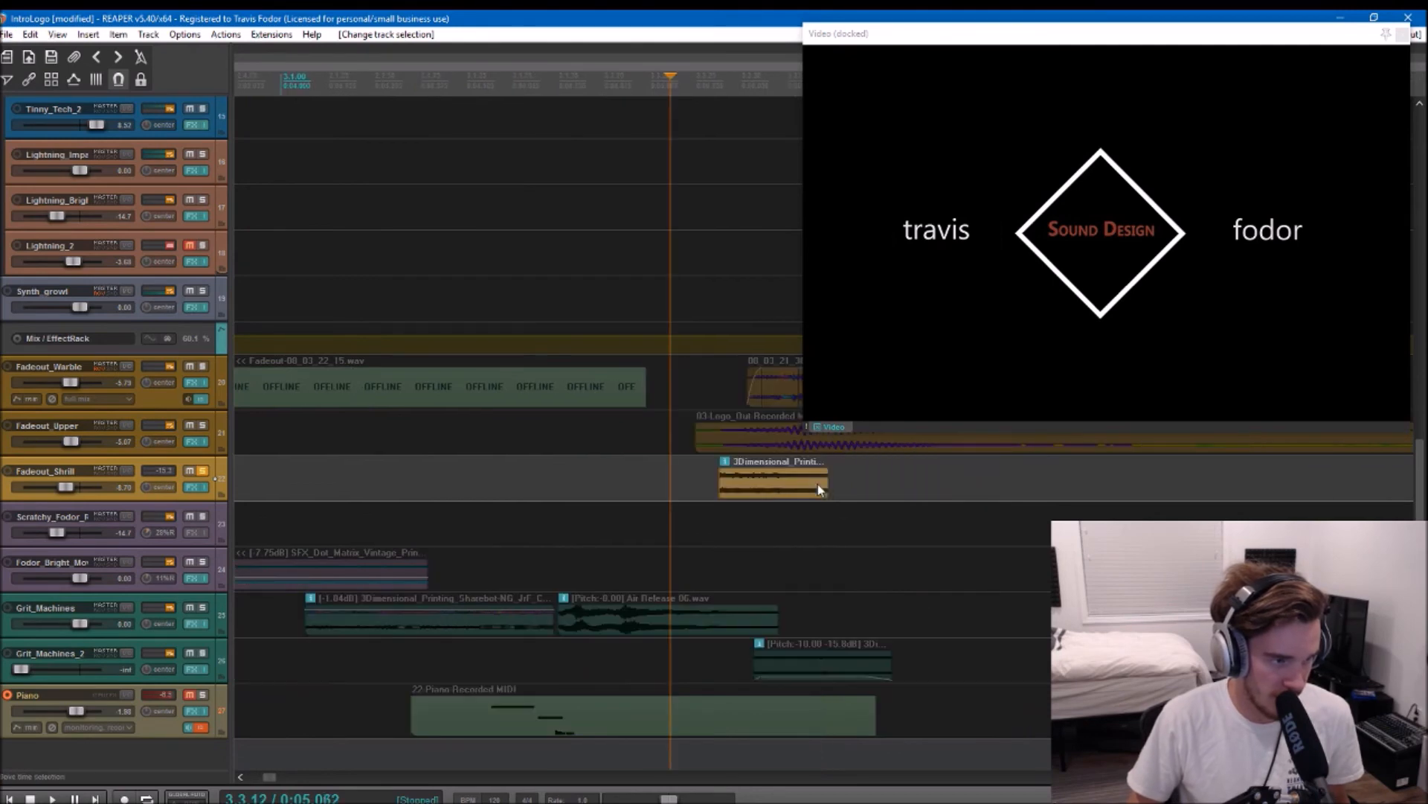
Step: Open the Fadeout_Shrill effects chain, audition the clip with EffectRack bypassed, and re-enable the plug-in
click(191, 485)
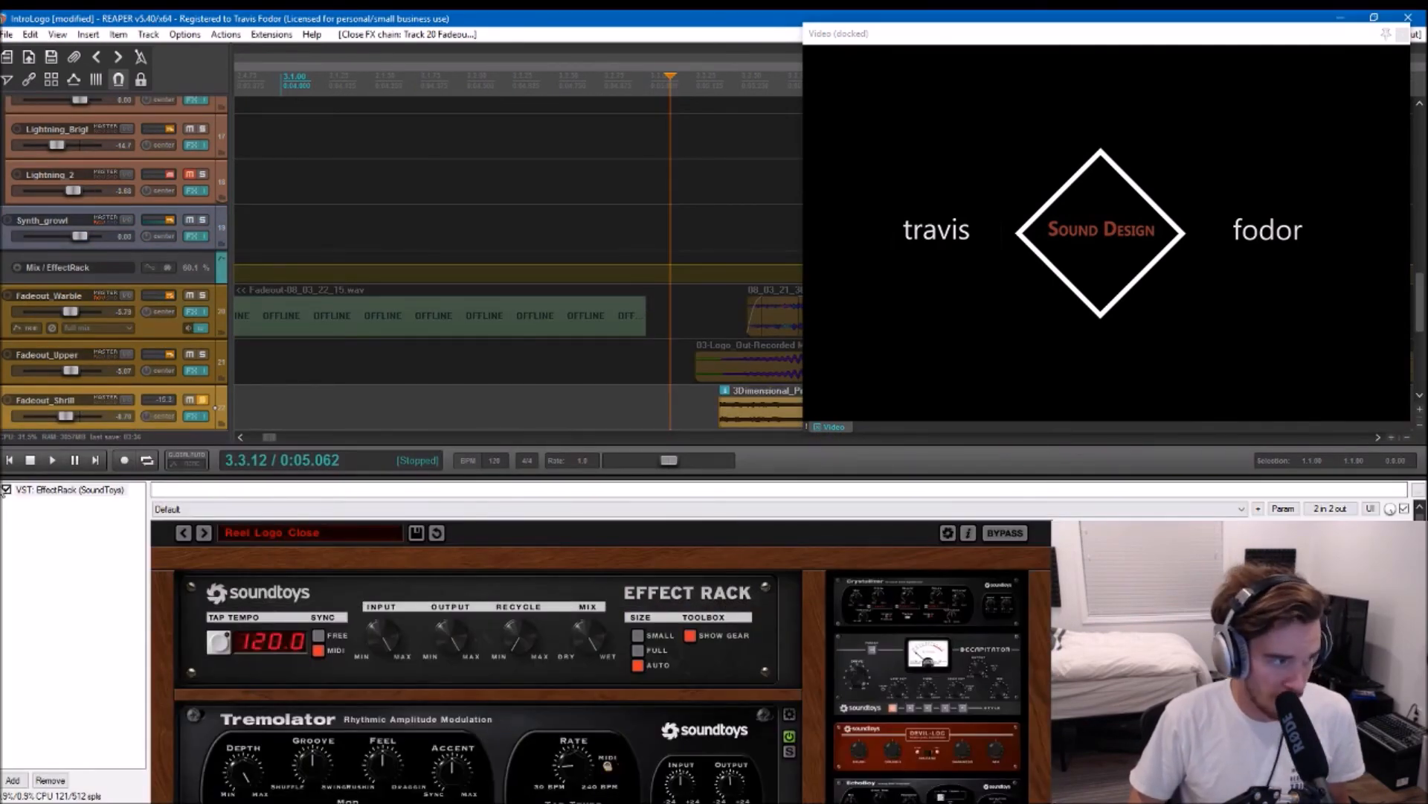
click(6, 490)
key(space)
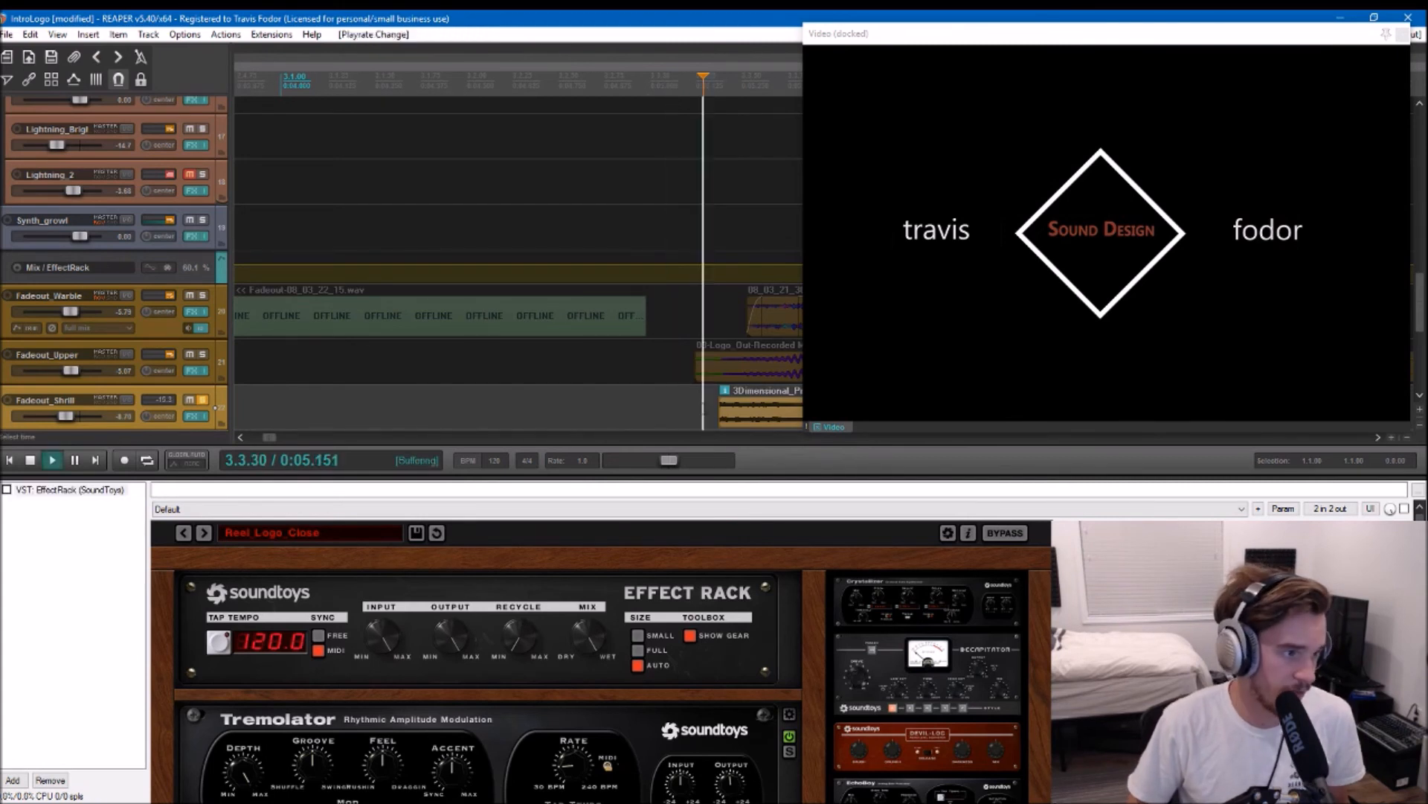
key(space)
click(6, 489)
Step: Audition the Fadeout_Shrill clip with EffectRack enabled, starting just ahead of the clip
click(492, 398)
key(space)
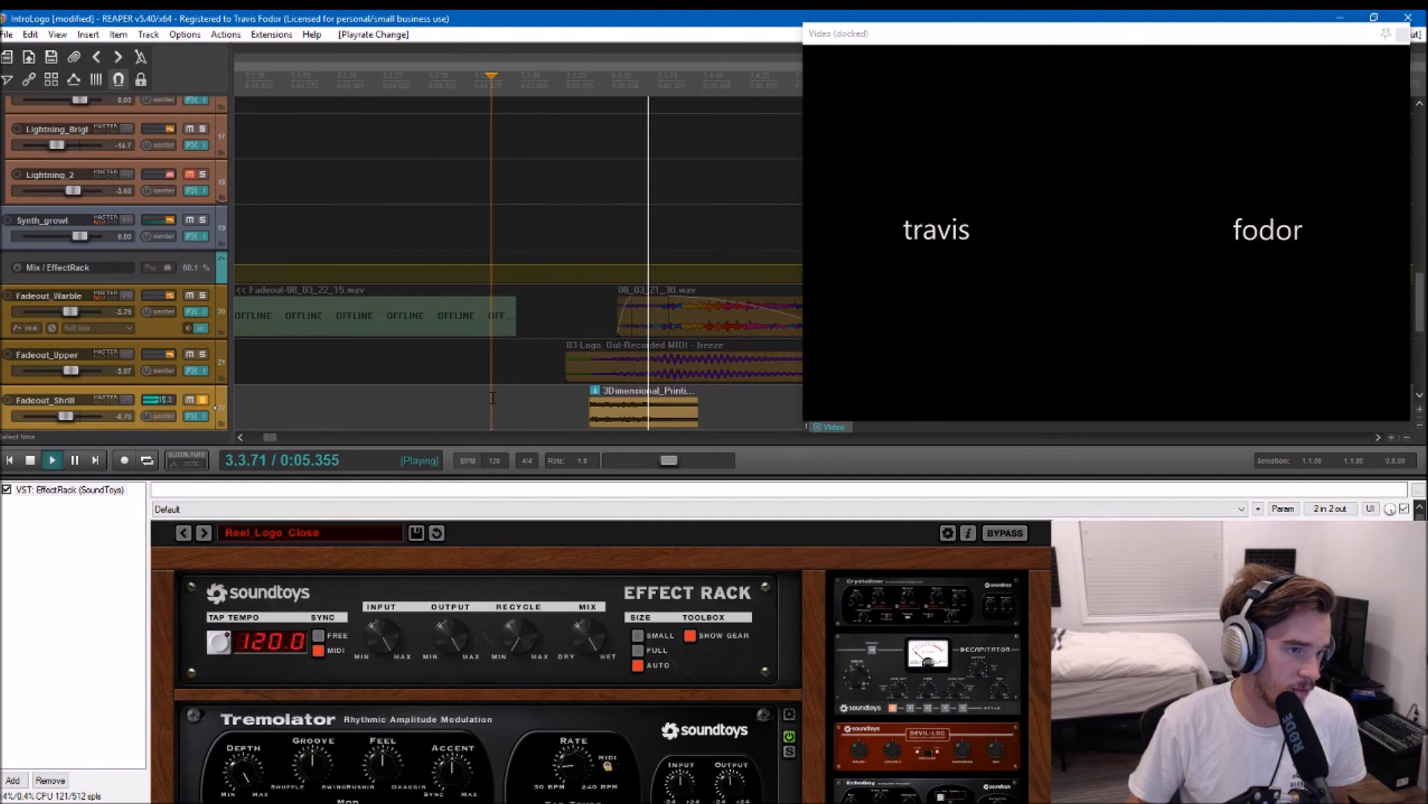
key(space)
Step: Hide the docked effects chain and fade the items out from the edit cursor at 4.824 seconds
click(499, 413)
key(alt+h)
click(444, 413)
key(alt+d)
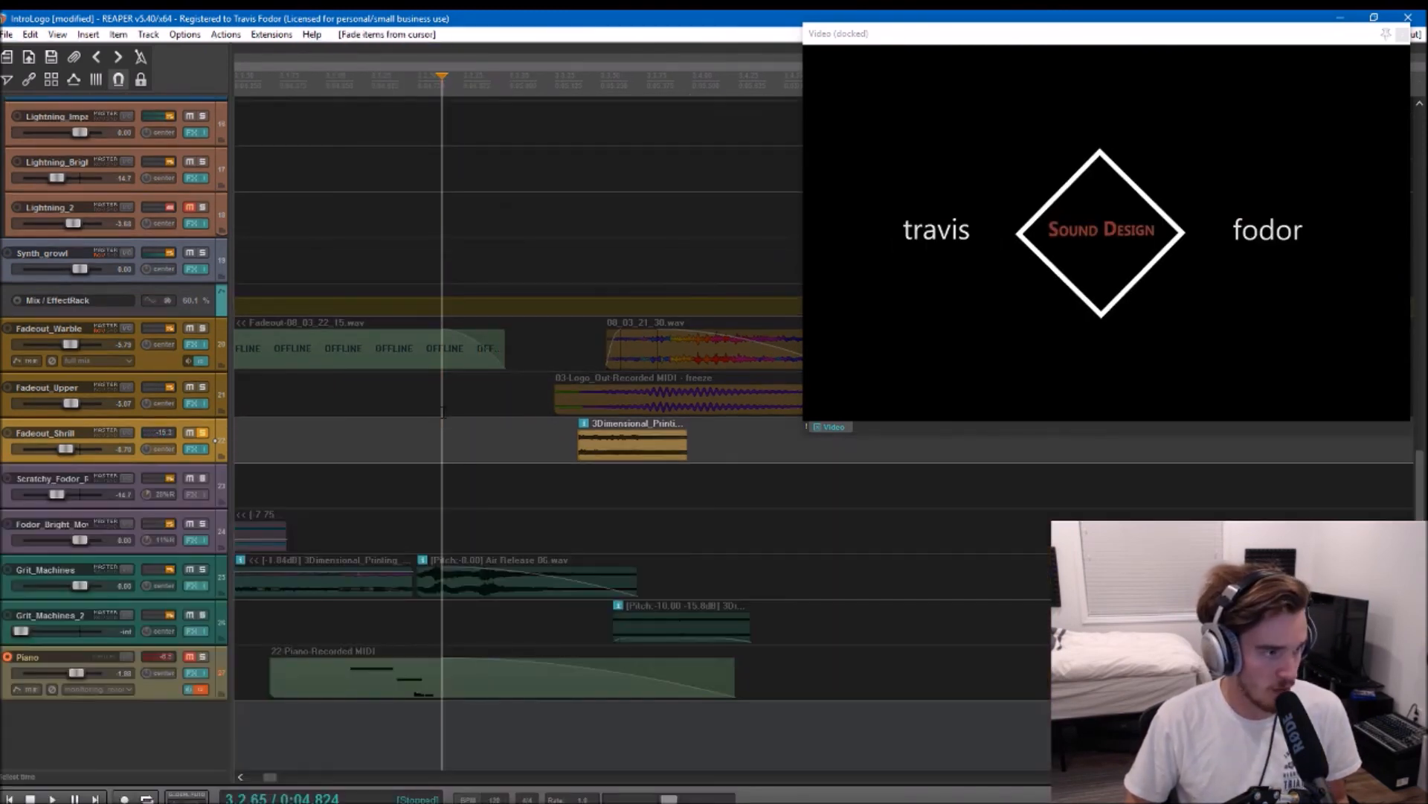
Step: Switch the solo from Fadeout_Shrill to the Scratchy_Fodor track above Fodor_Bright
scroll(457, 434, up, 2)
scroll(425, 482, down, 1)
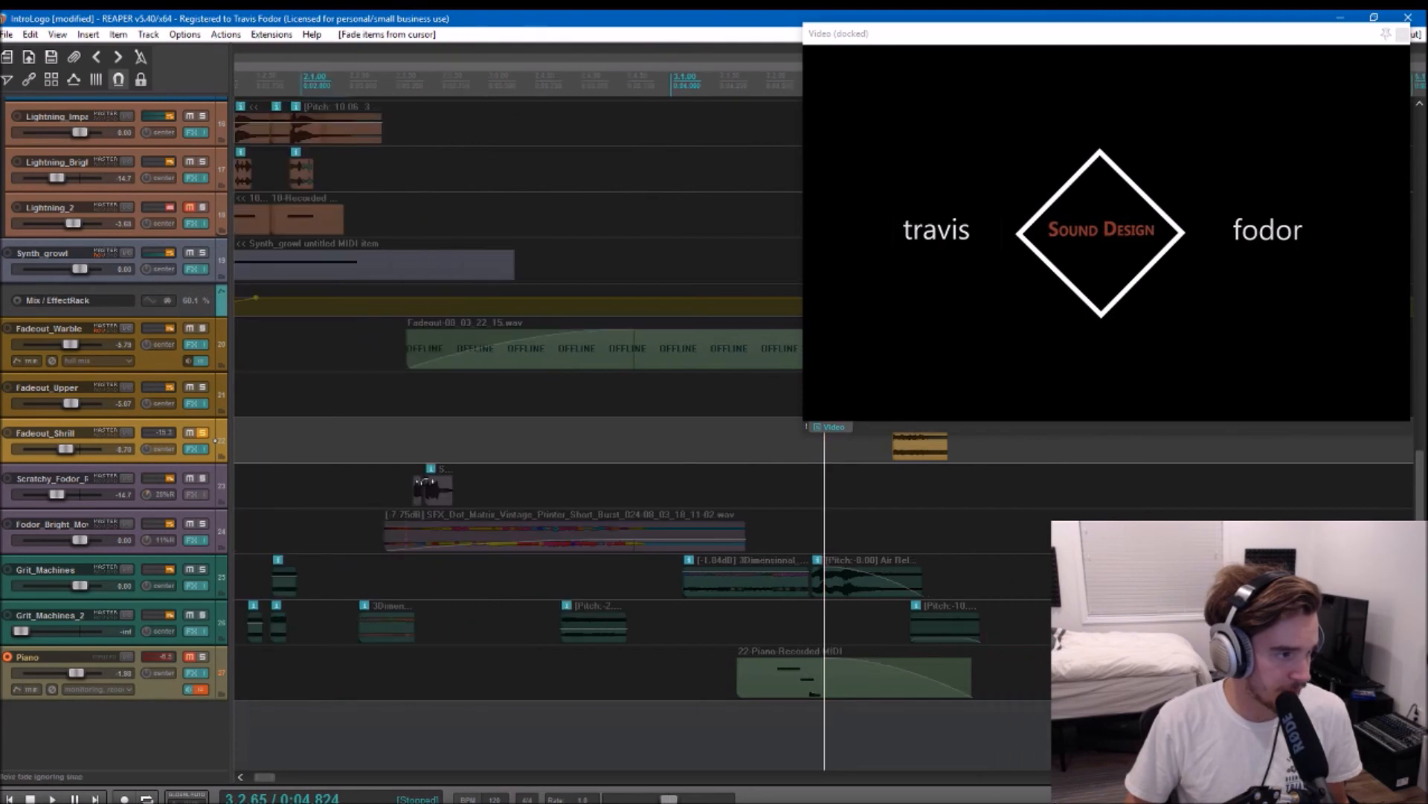
scroll(502, 469, left, 3)
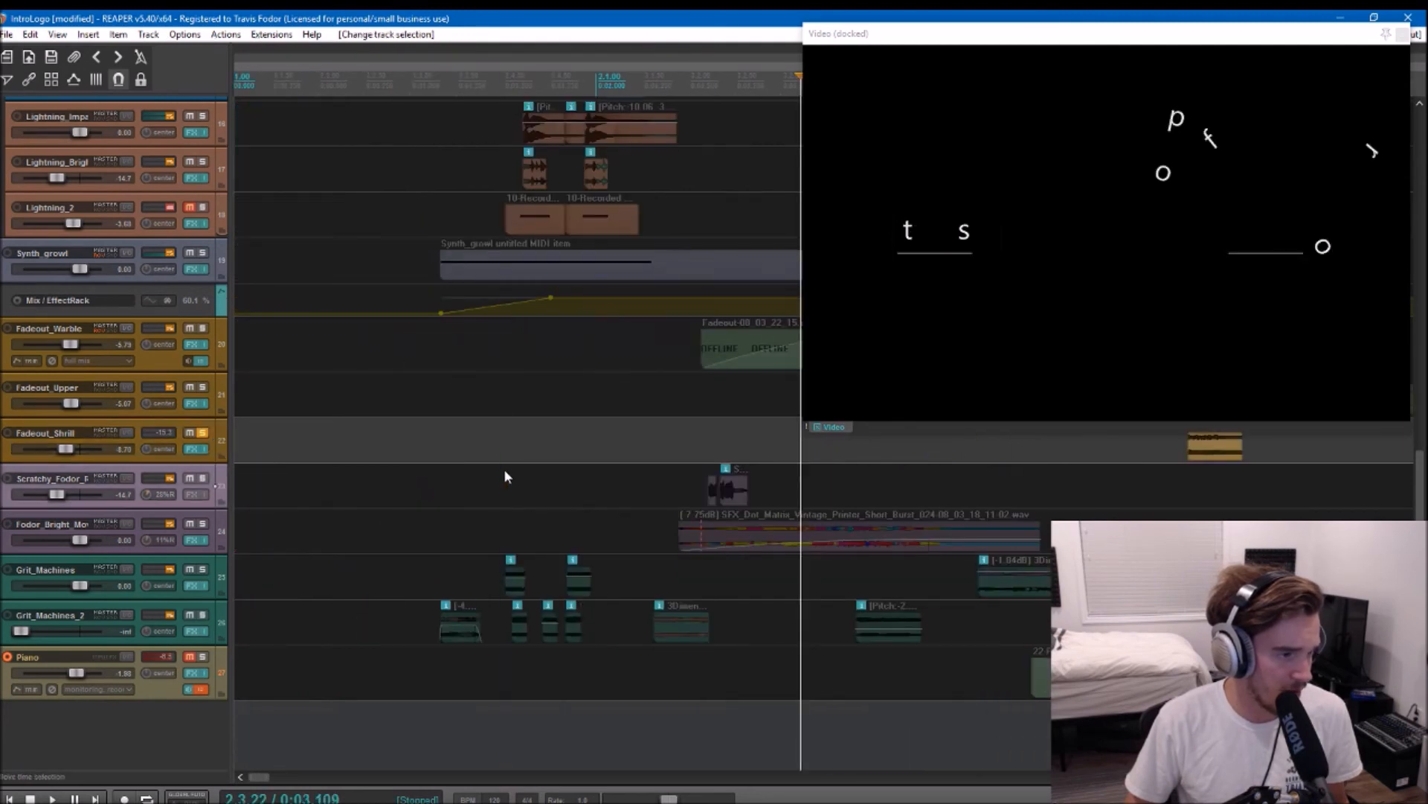
click(203, 433)
click(202, 477)
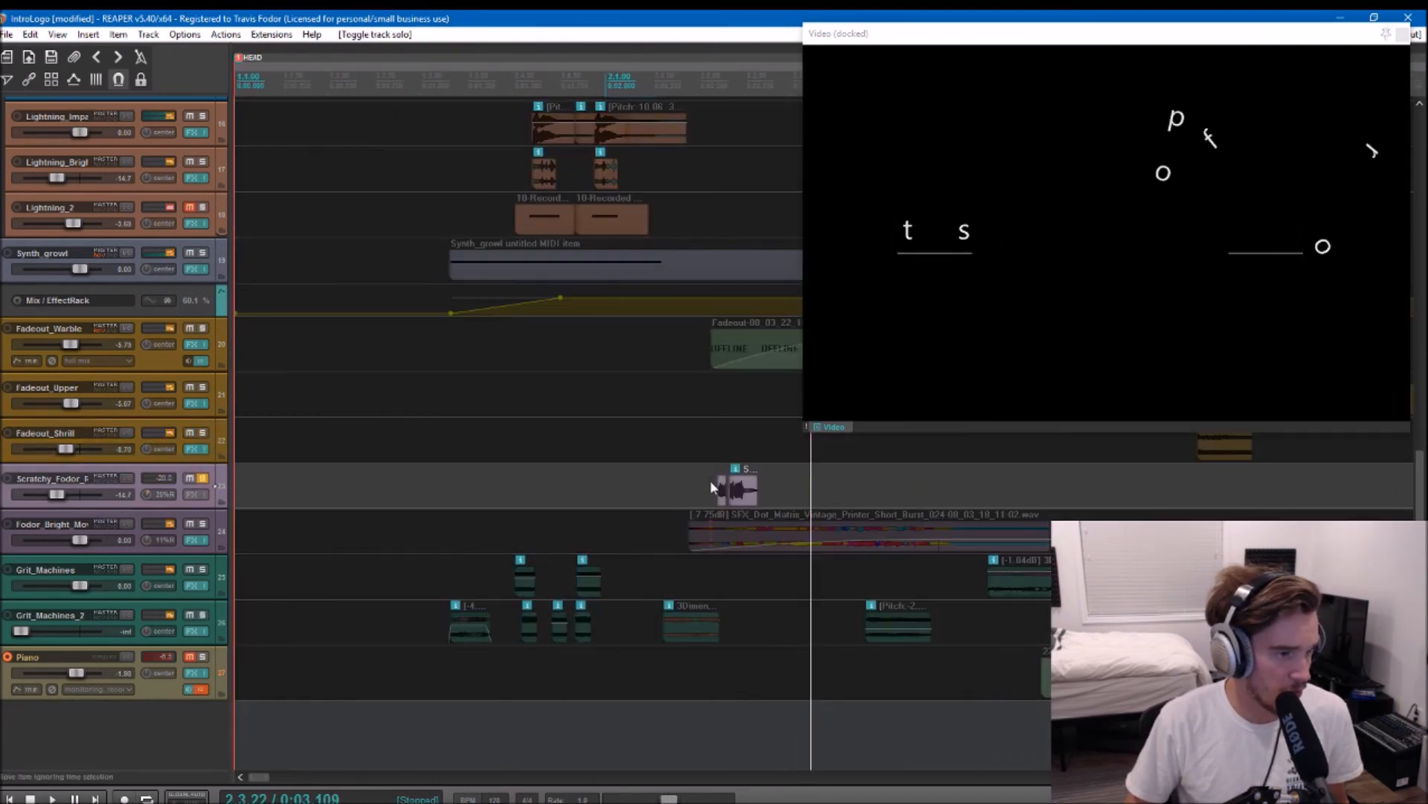
Step: Audition the short clips on the Scratchy_Fodor track from just before they start
click(707, 483)
click(761, 483)
click(708, 485)
click(672, 493)
scroll(672, 492, down, 3)
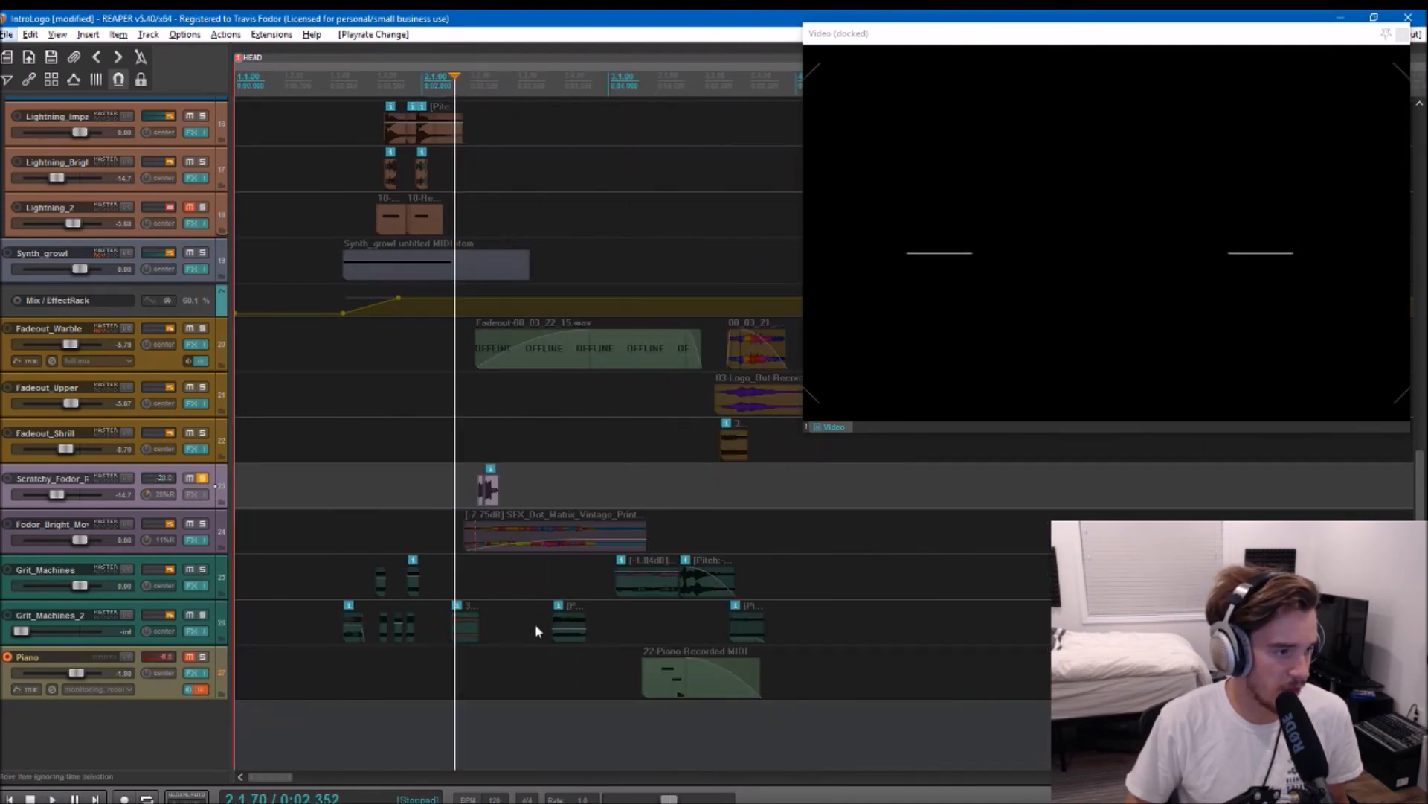
Step: Switch the solo from Scratchy_Fodor to Grit_Machines and audition its first pair of clips
click(202, 478)
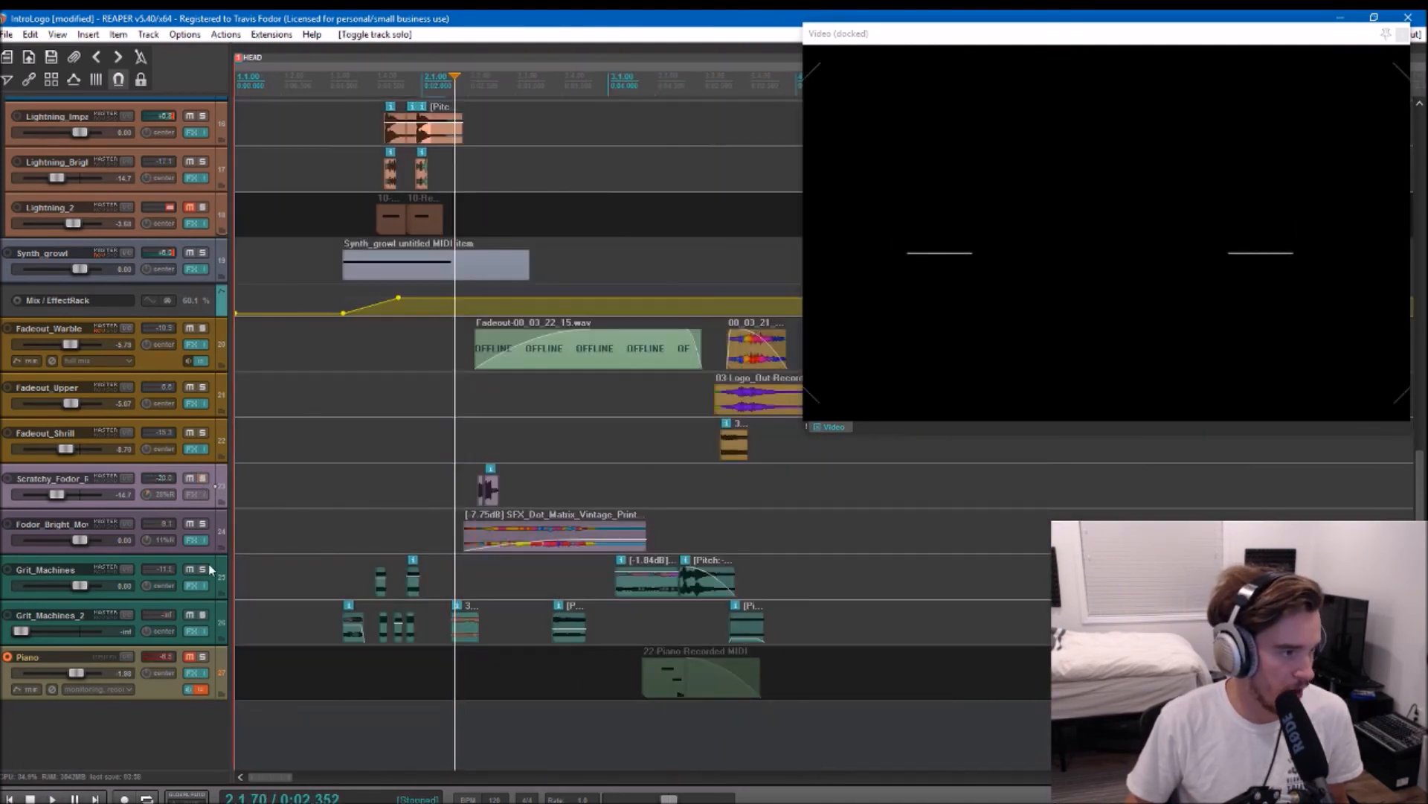
click(207, 570)
click(366, 573)
key(space)
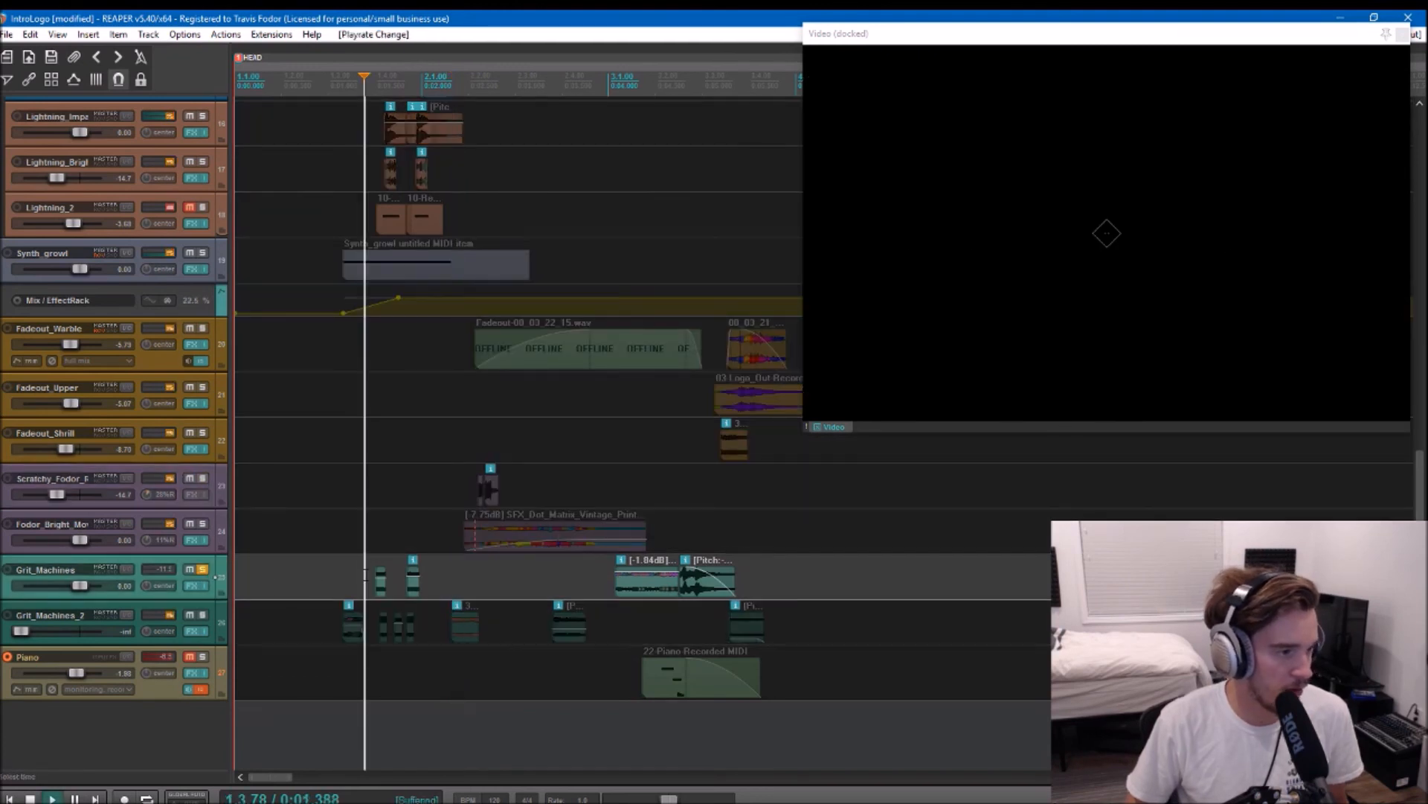
key(space)
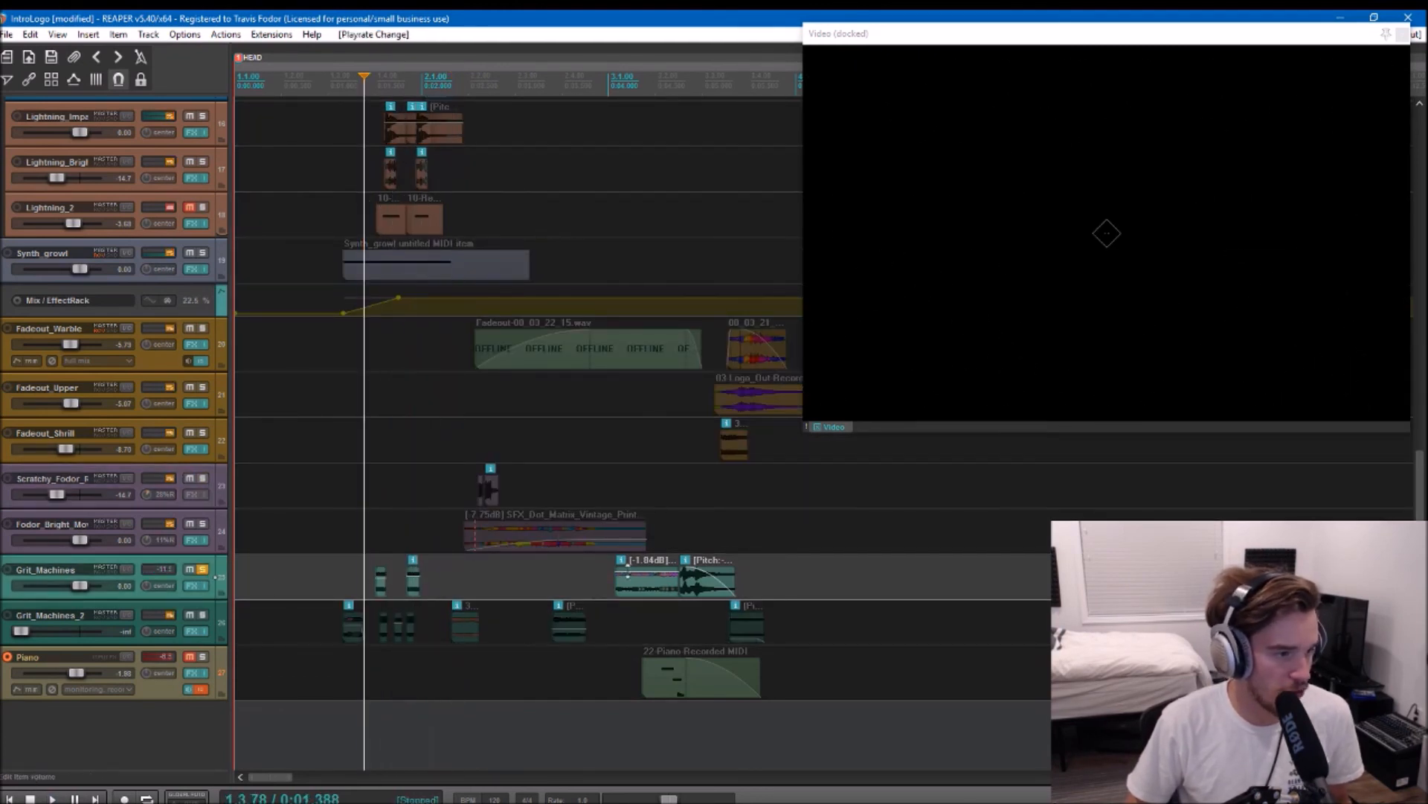
Step: Audition the last two Grit_Machines clips, including the Air Release clip, from just before them
click(612, 576)
key(space)
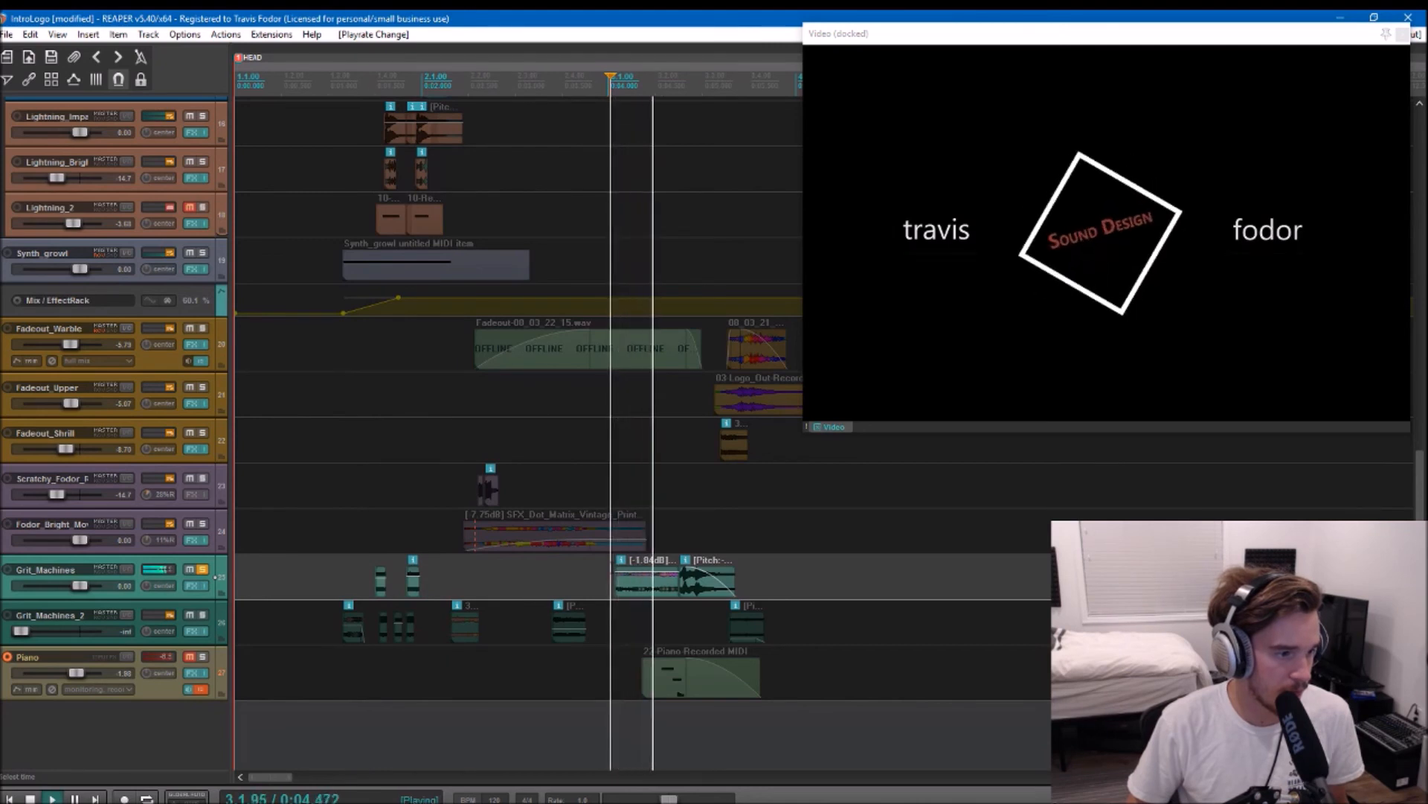
key(space)
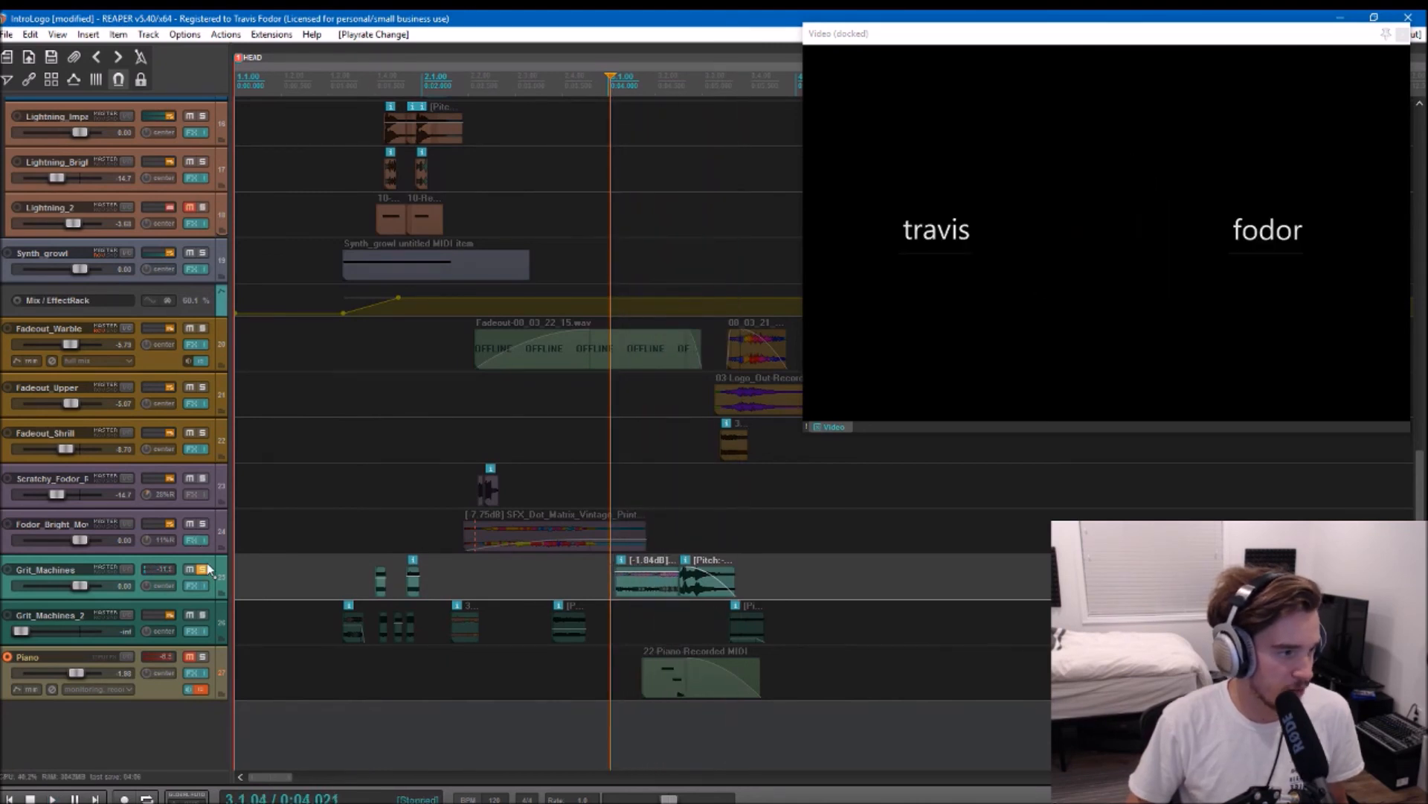
Step: Solo Scratchy_Fodor, Fodor_Bright, Grit_Machines and Grit_Machines_2 together
click(205, 565)
click(201, 479)
click(203, 524)
click(203, 571)
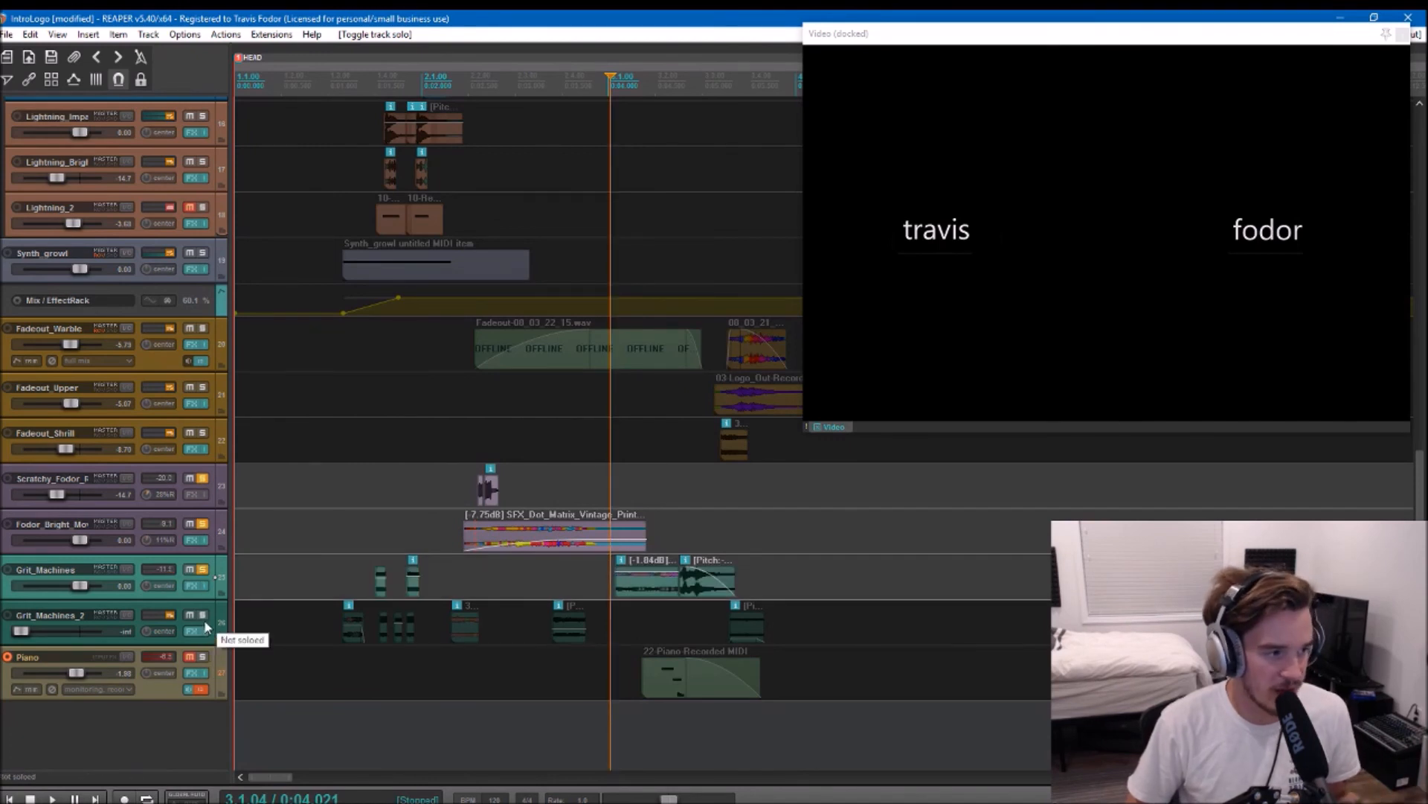
click(204, 618)
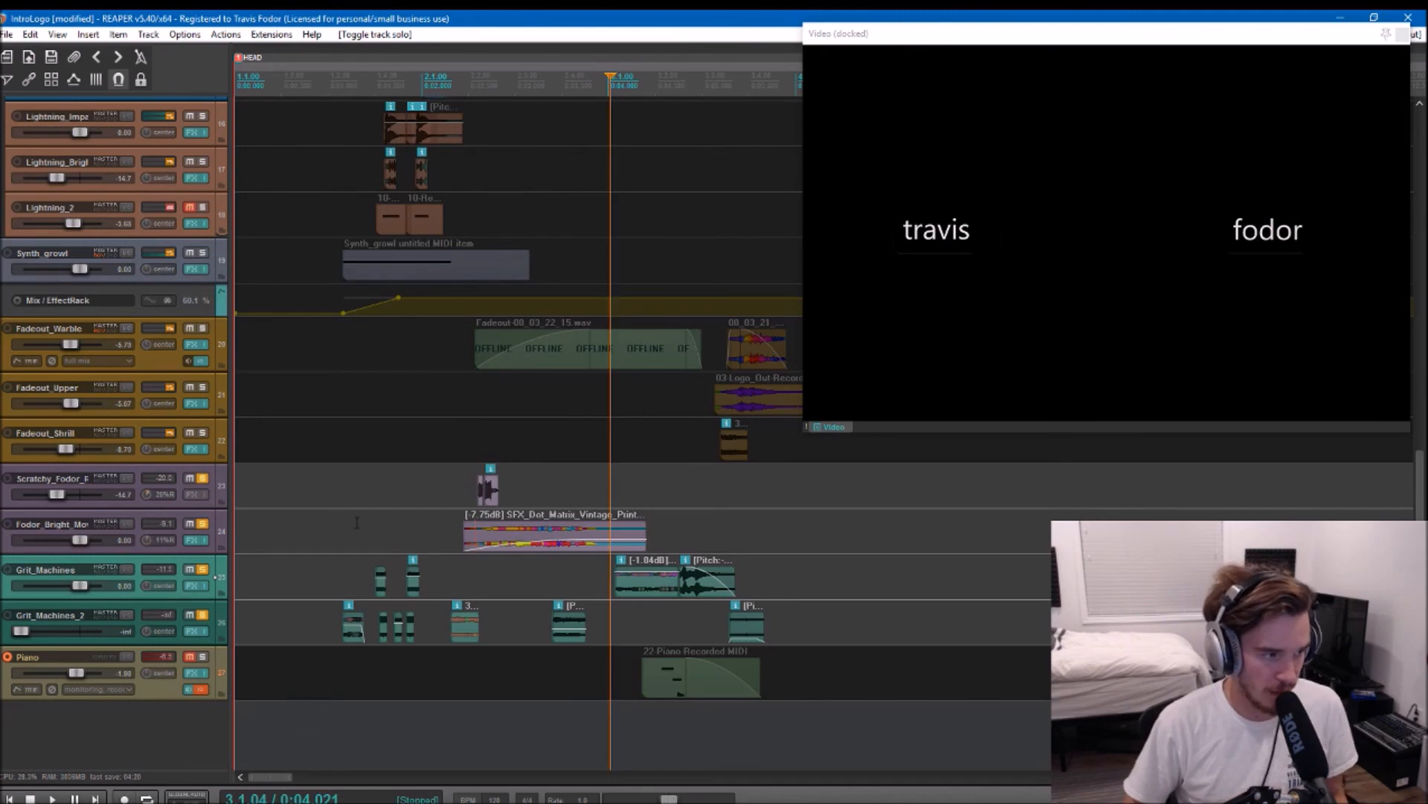
Step: Audition the four soloed mechanical tracks together from just before the first Grit_Machines clip
click(356, 535)
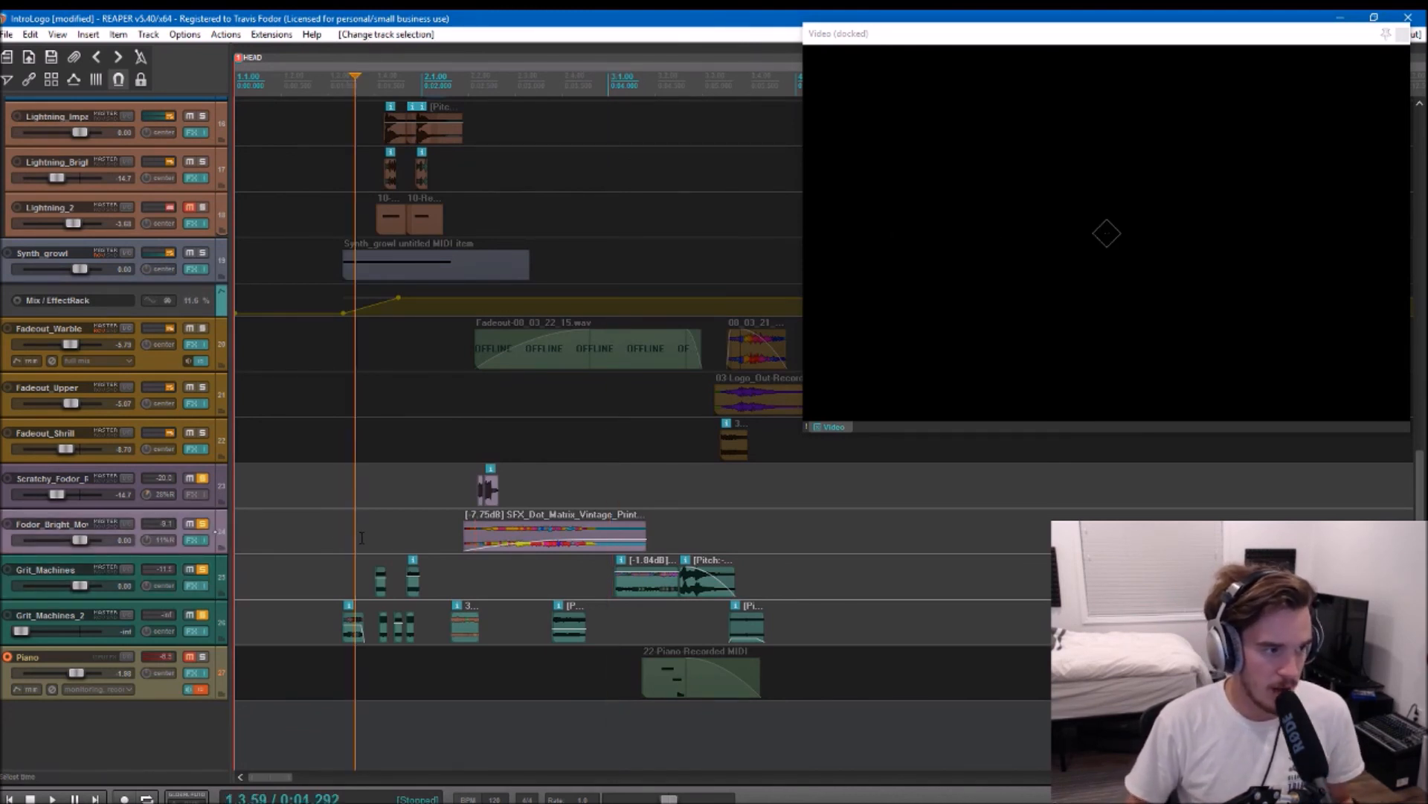
click(367, 537)
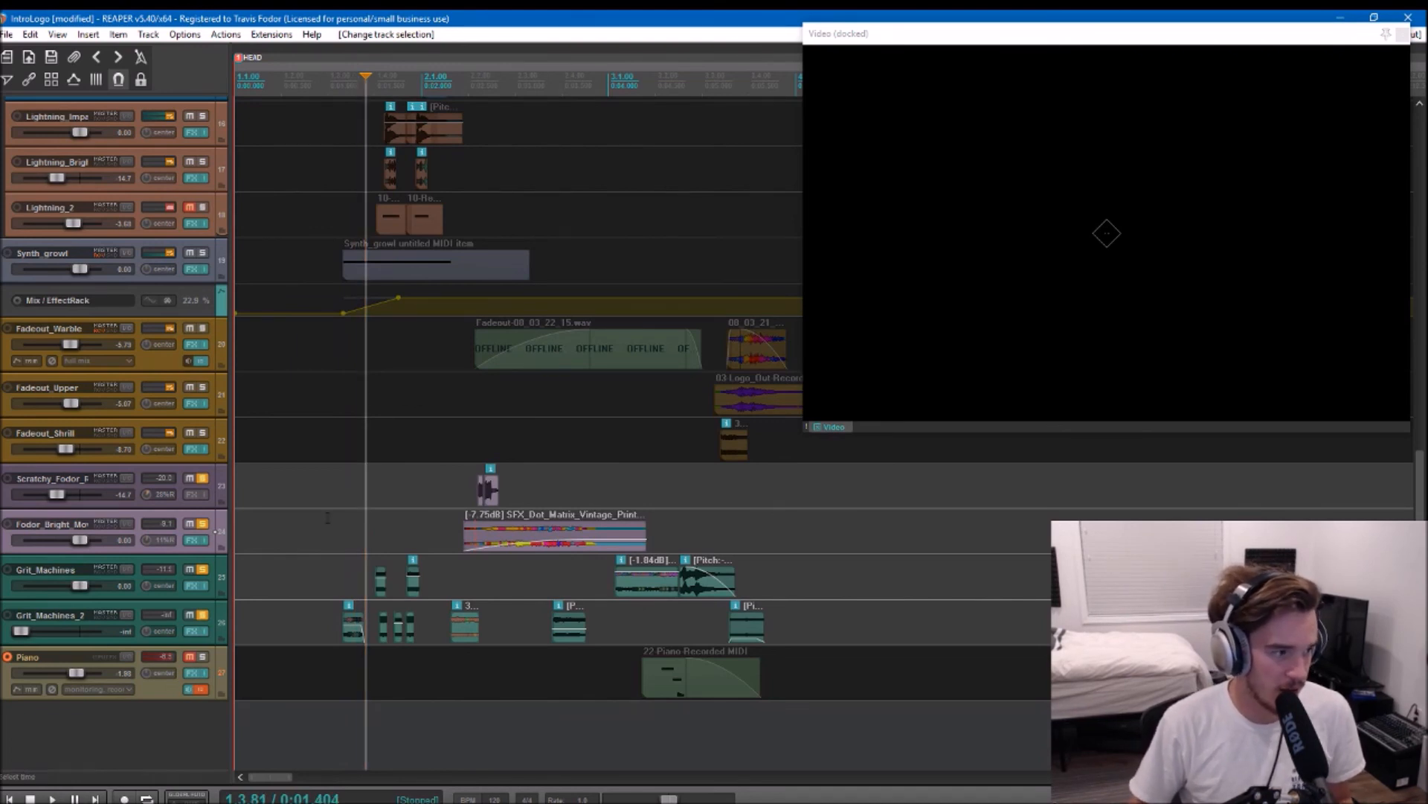
key(space)
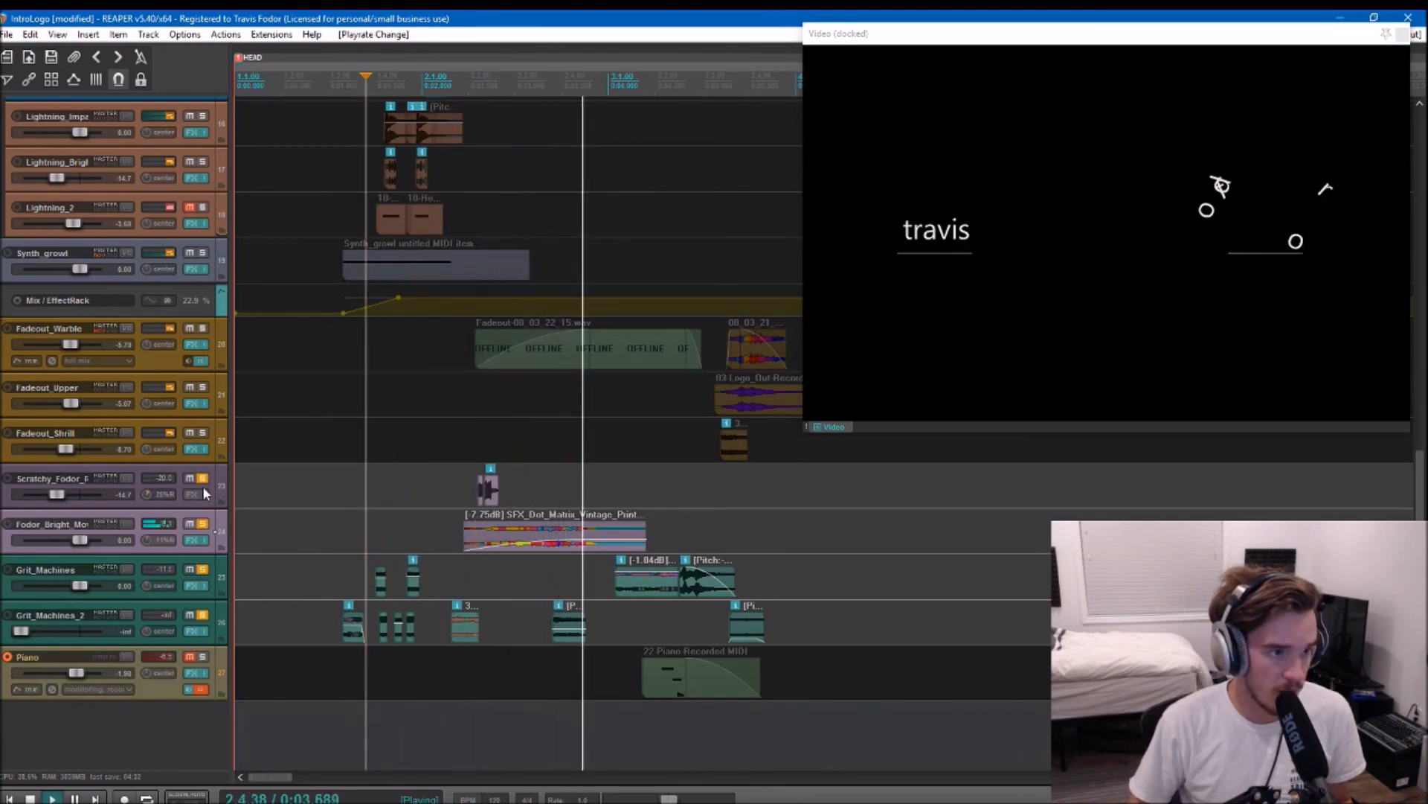
key(space)
Step: Unsolo Fodor_Bright, Scratchy_Fodor, Grit_Machines and Grit_Machines_2
click(203, 523)
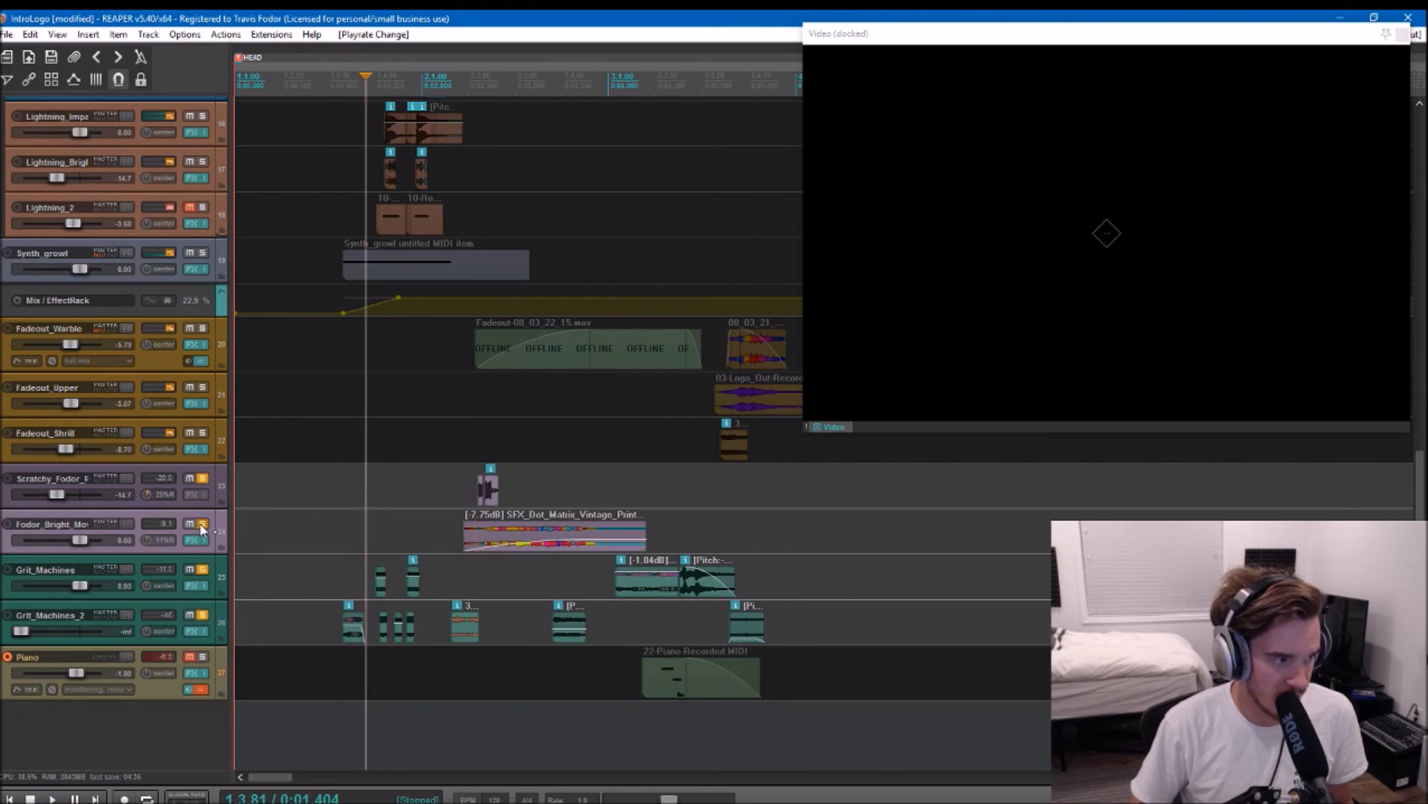
click(203, 479)
click(202, 569)
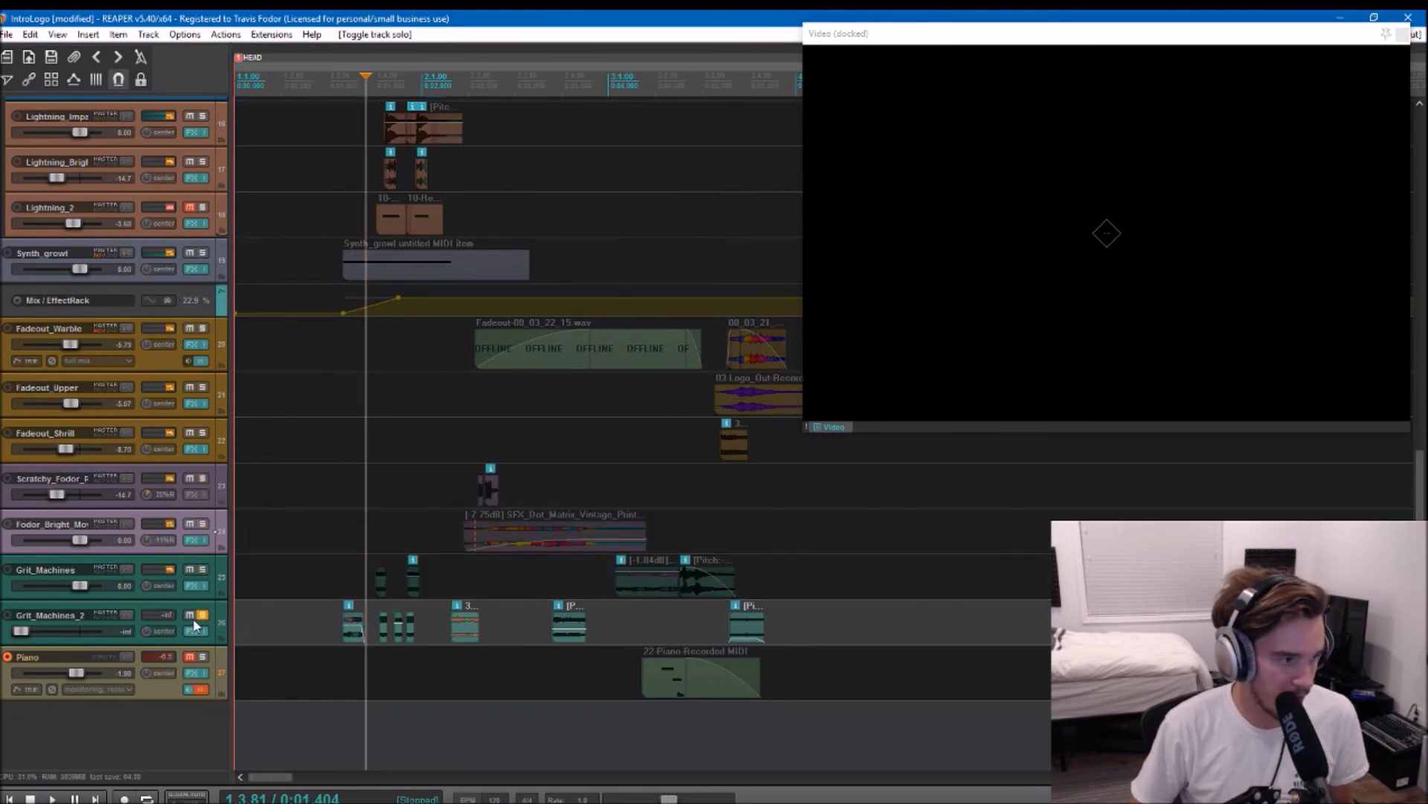
click(203, 615)
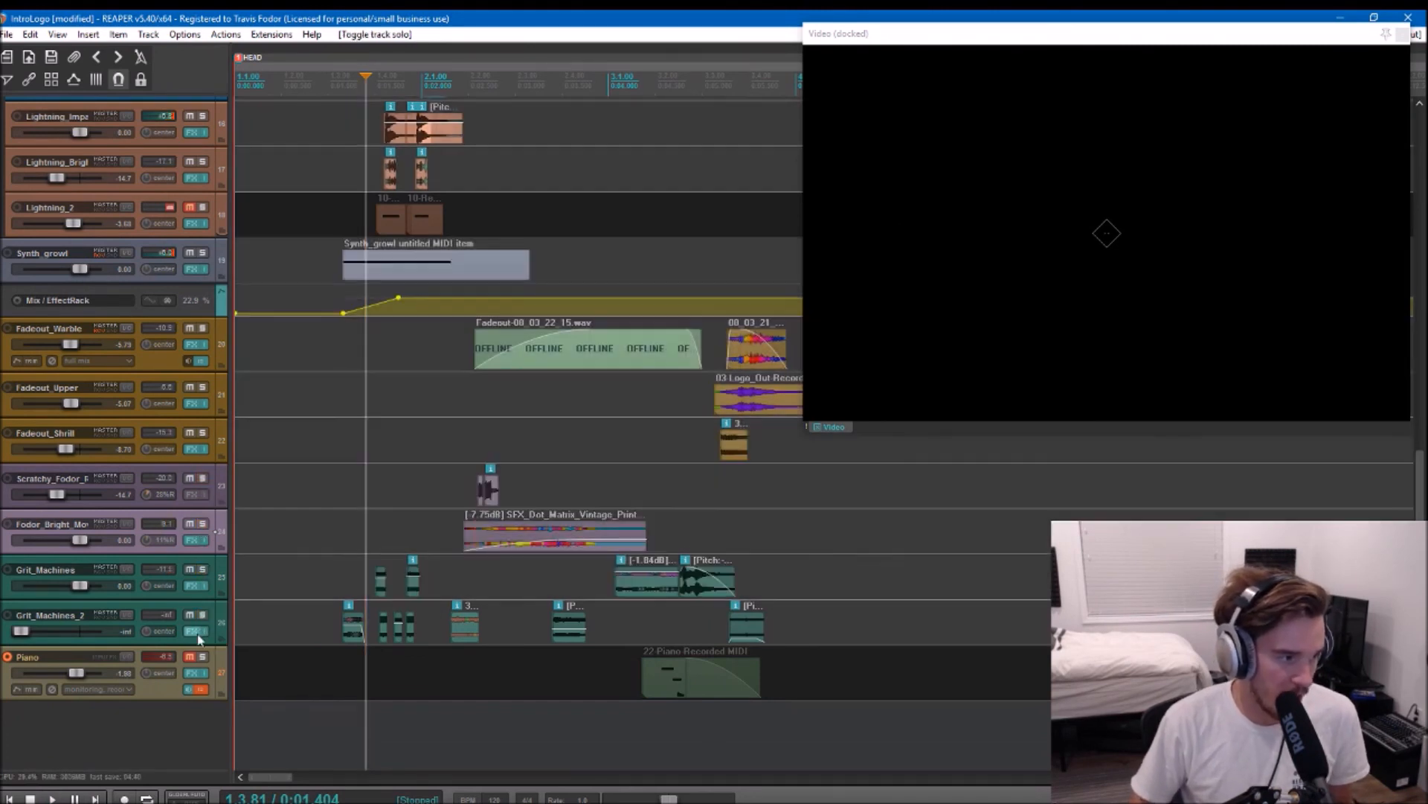
Step: Audition the Piano track's recorded MIDI item in solo, remove the solo, and mute the track
click(204, 659)
click(634, 673)
key(space)
key(space)
click(203, 658)
click(190, 656)
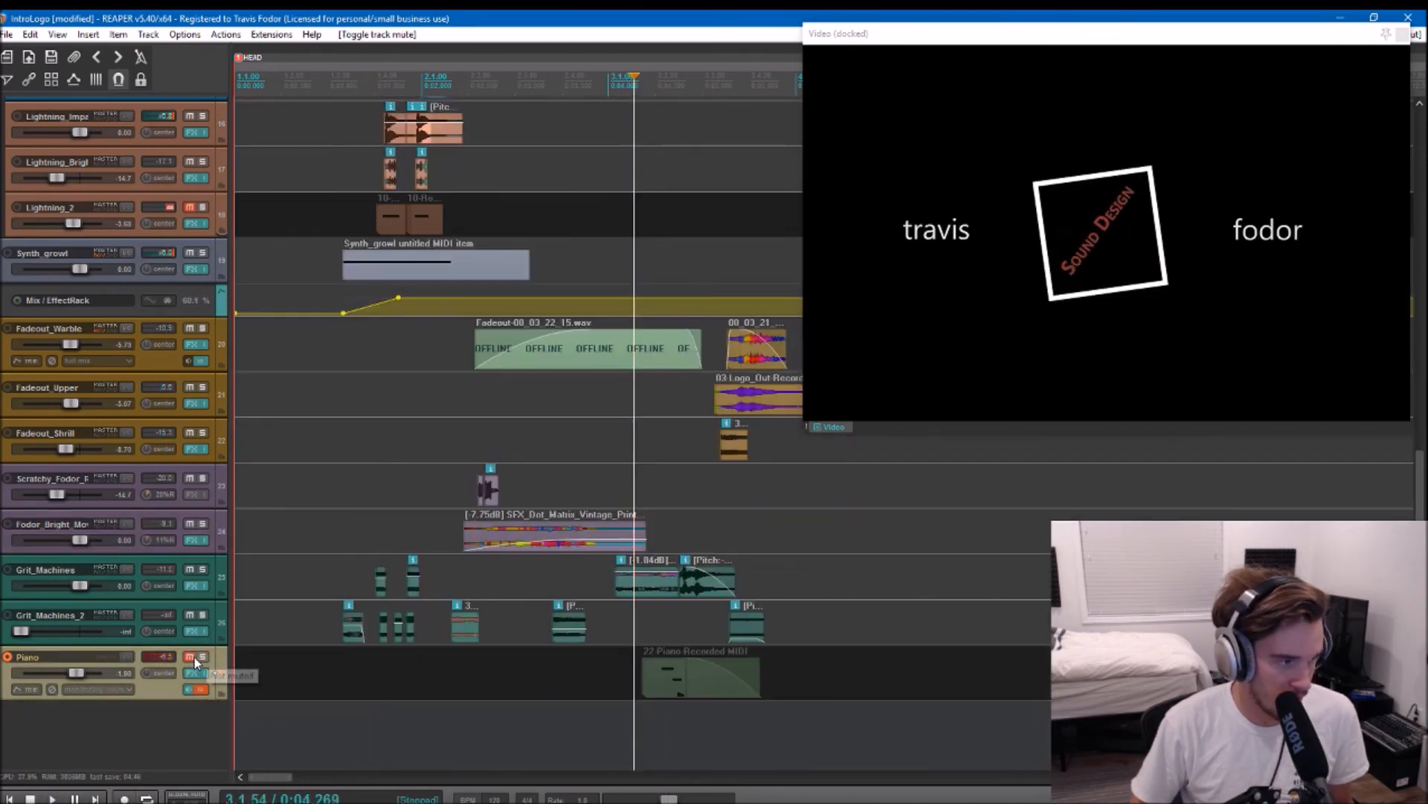
Step: Play the full logo intro mix from the beginning of the project and stop playback
click(350, 518)
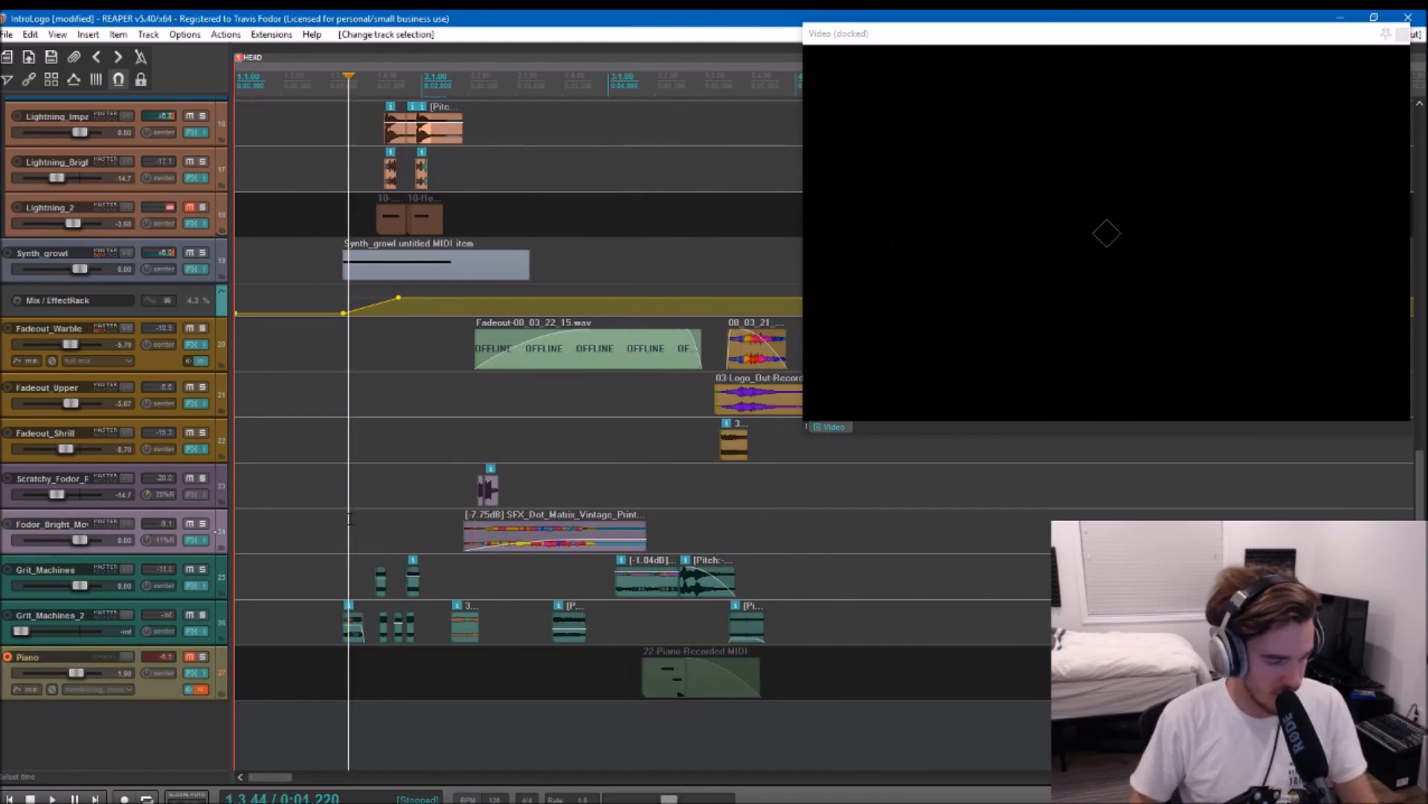
key(space)
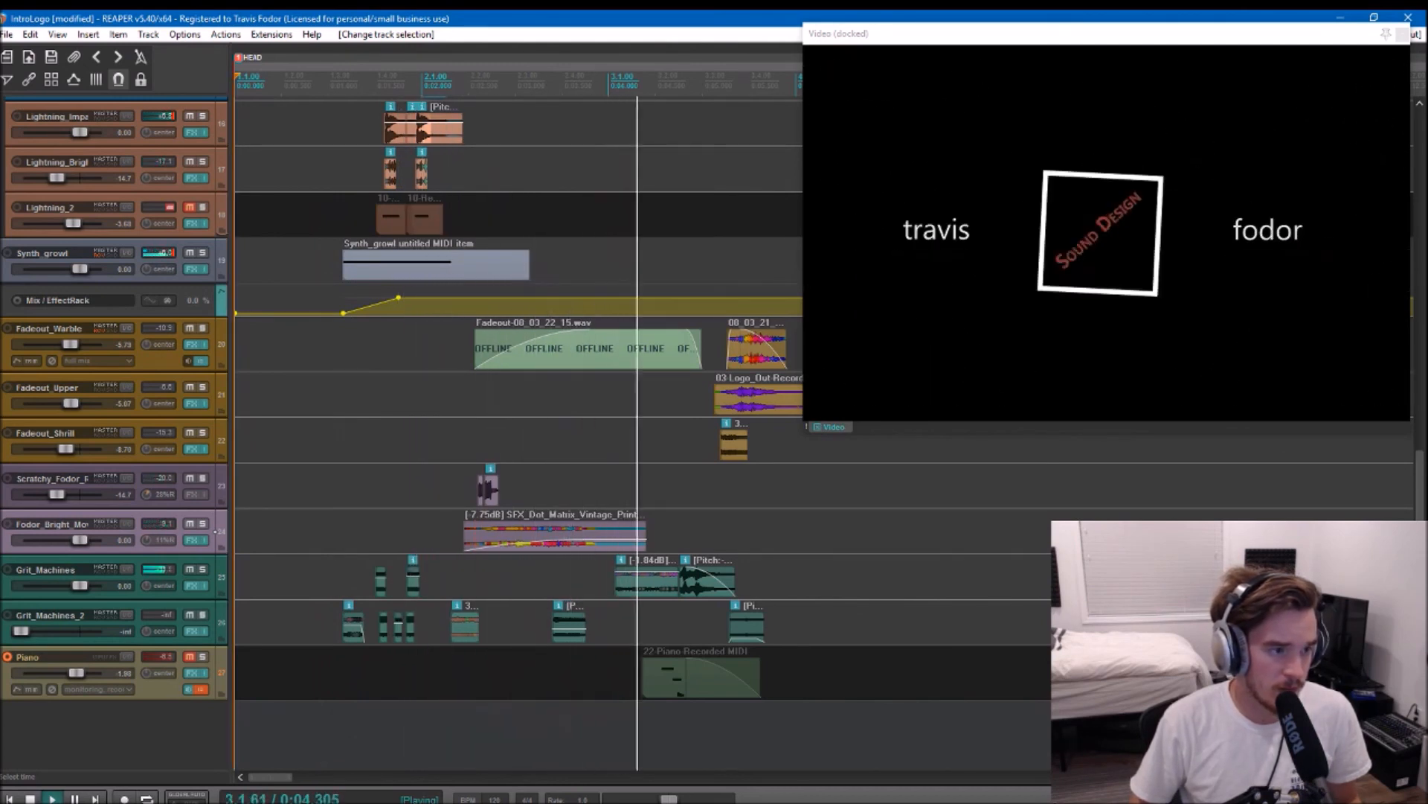
key(space)
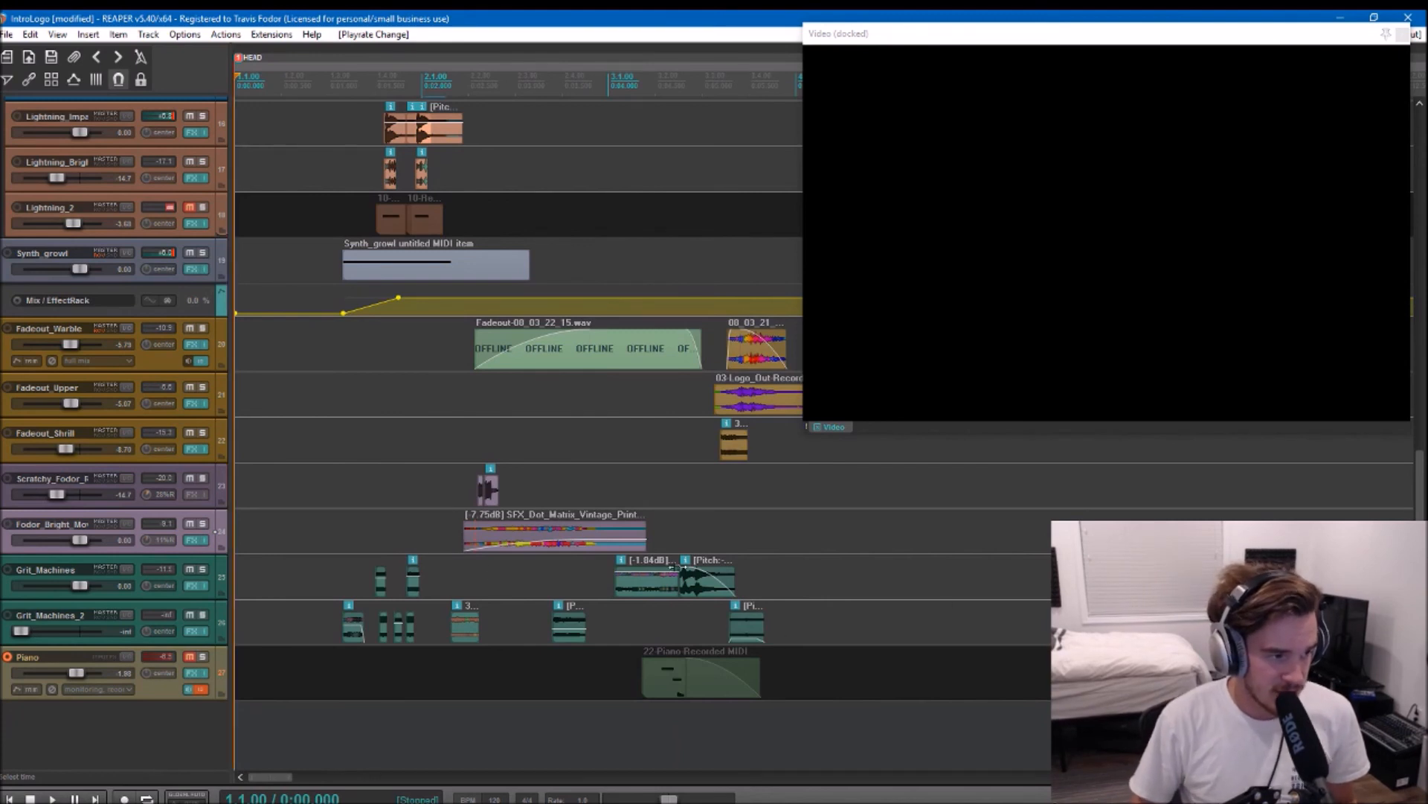